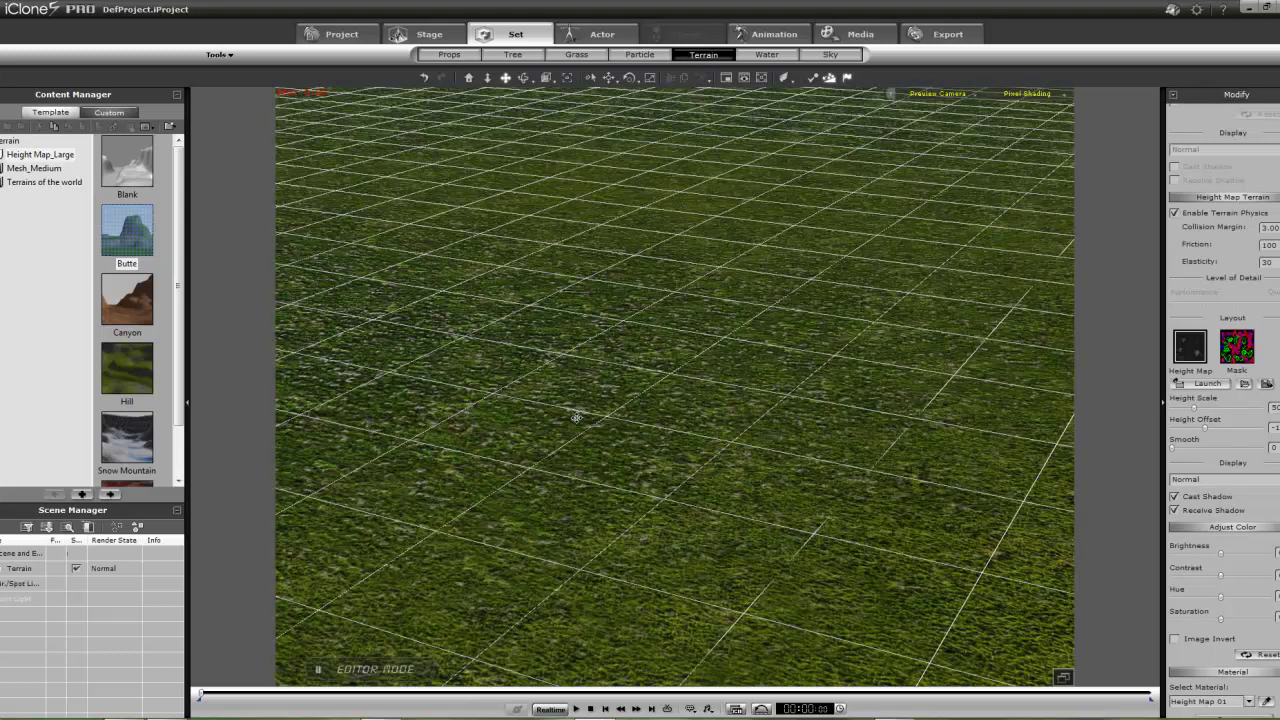
- Turn off terrain physics for the Butte height map terrain and collapse the Terrain Component settings
scroll(576, 417, down, 5)
scroll(576, 417, down, 8)
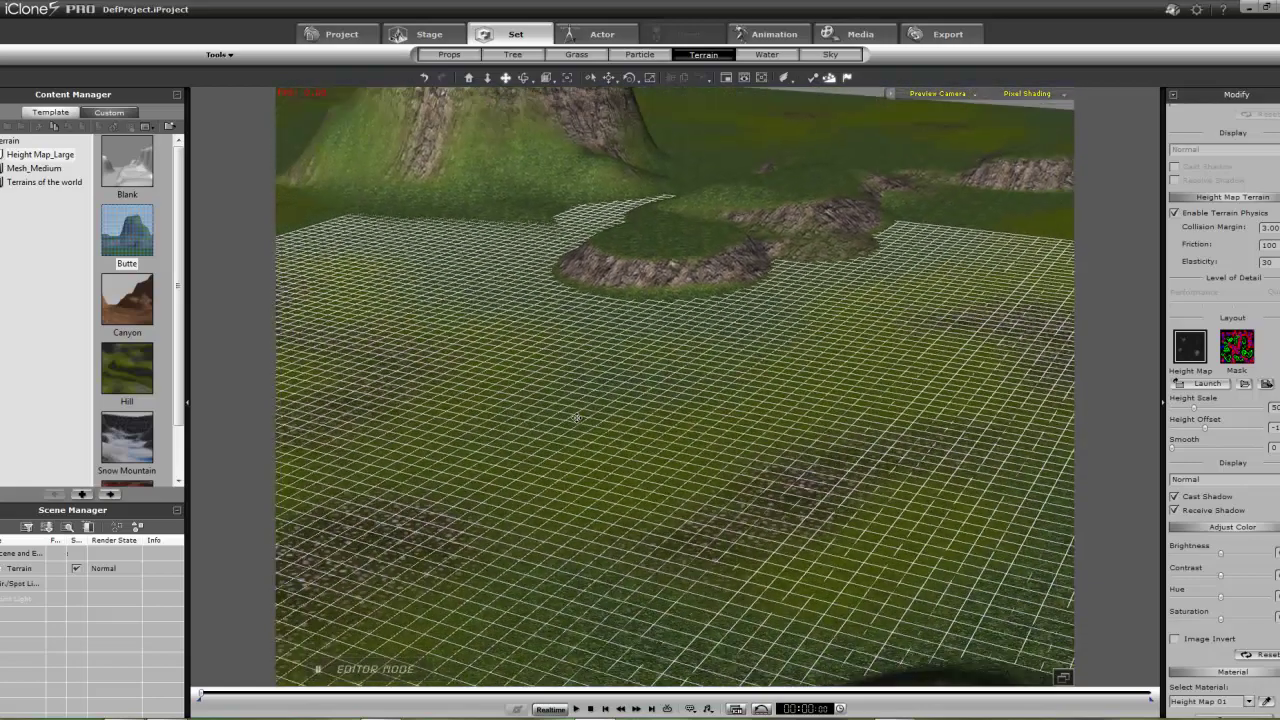
scroll(576, 417, down, 8)
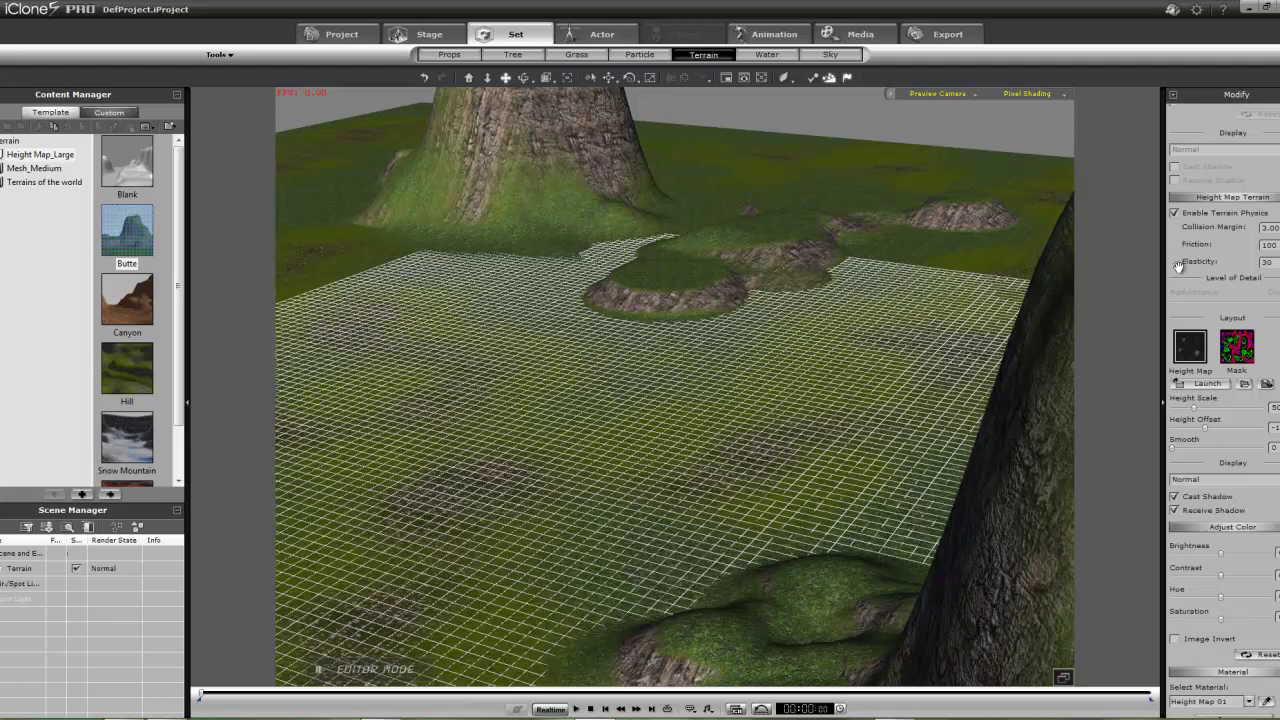
scroll(1179, 265, up, 5)
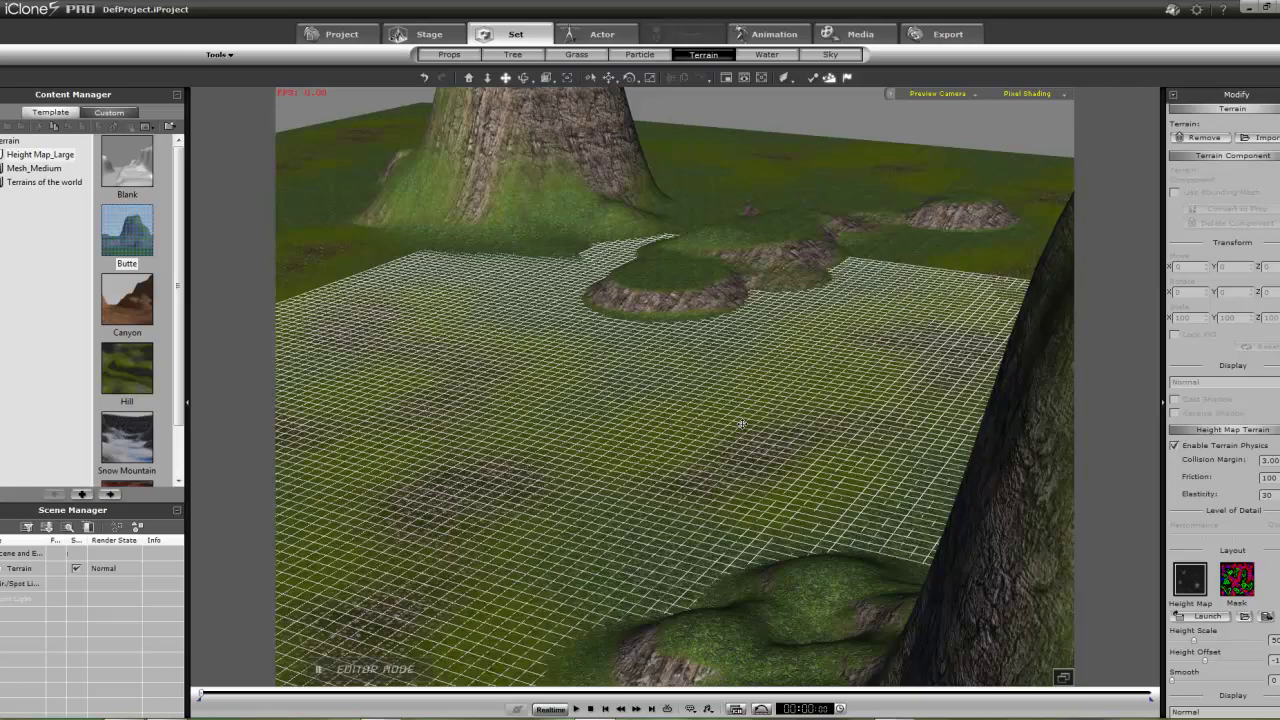
right_drag(742, 425, 820, 493)
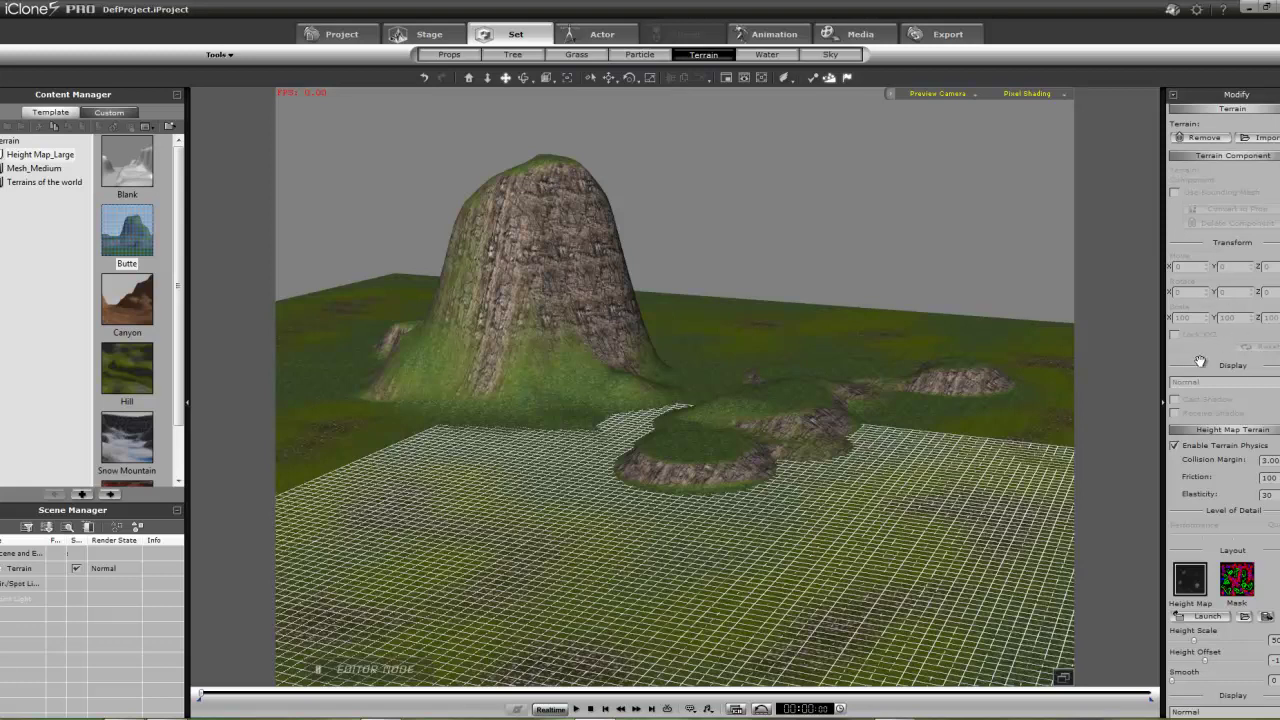
click(1232, 155)
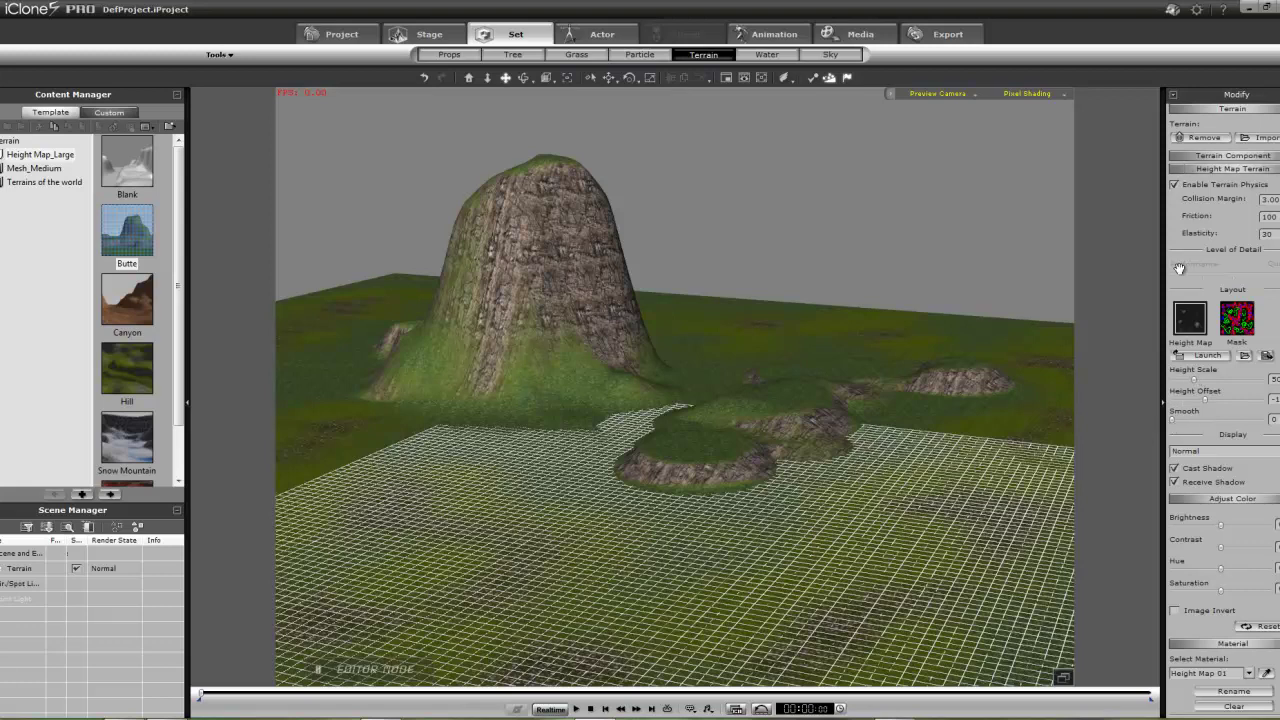
click(1174, 184)
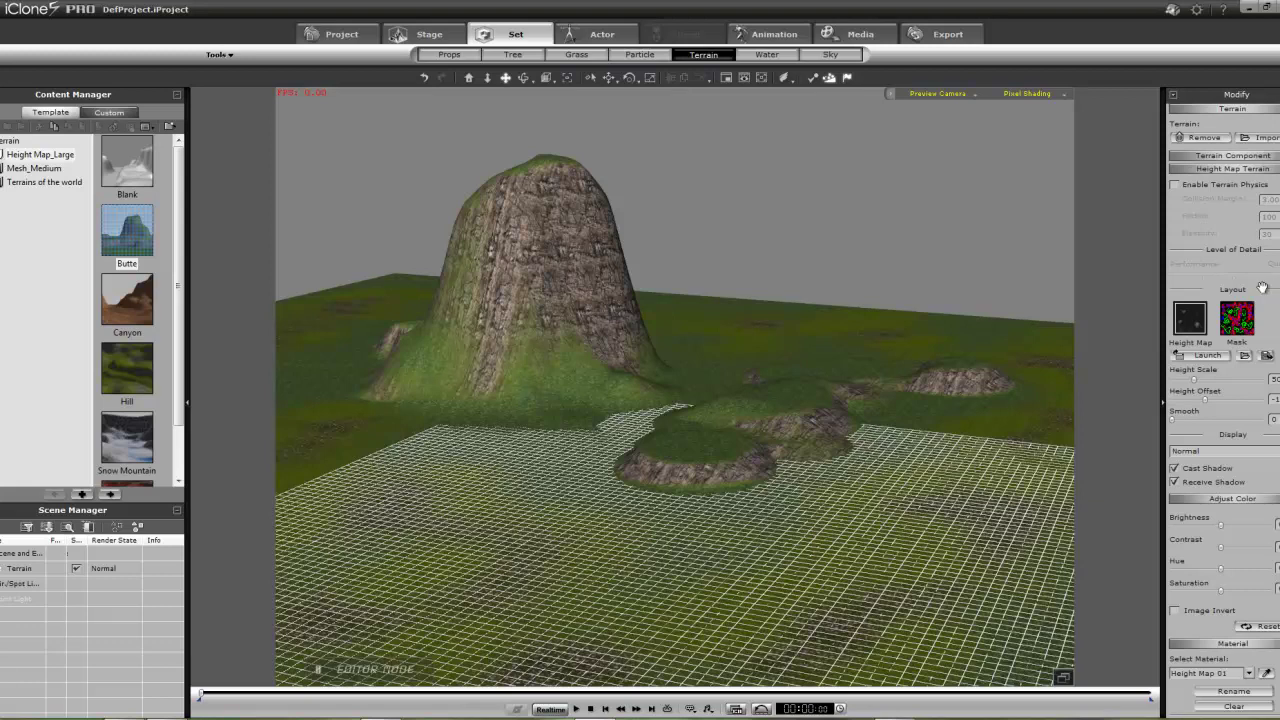
- Enable Level of Detail in the project preferences and apply the setting
click(1196, 11)
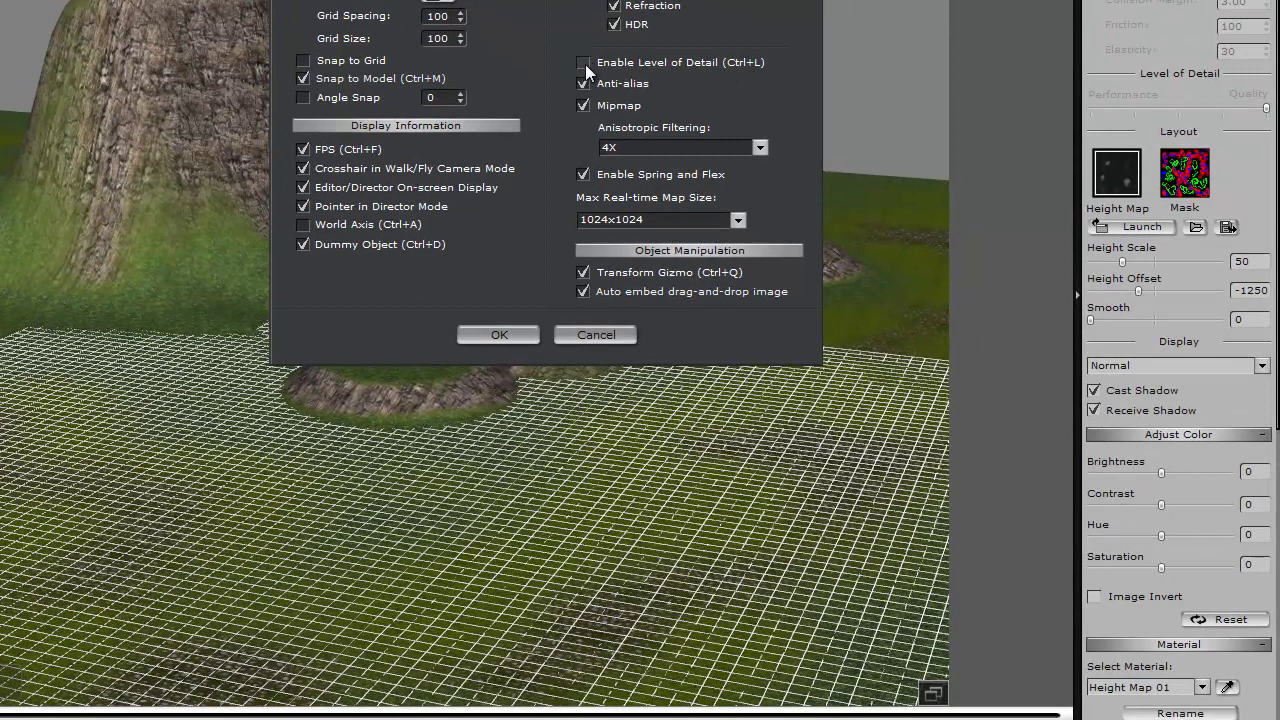
click(584, 63)
click(501, 333)
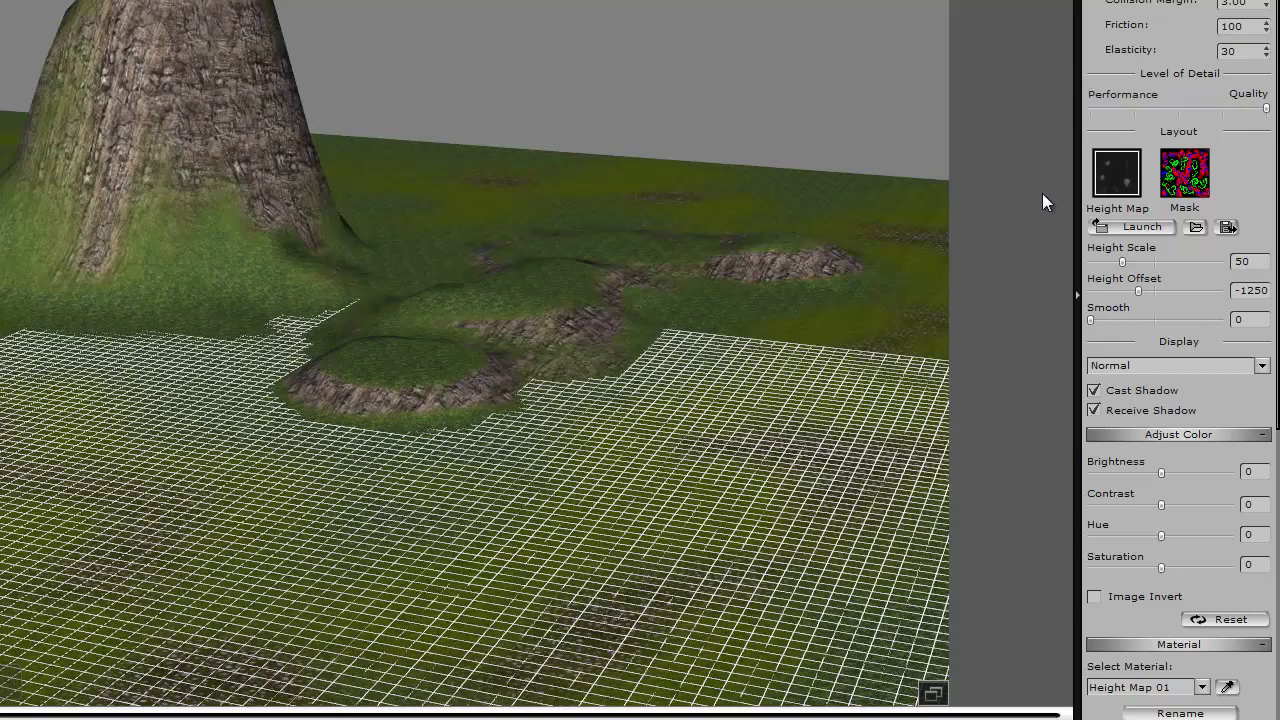
- Display the terrain as wireframe and lower its level of detail to full Performance
click(1262, 366)
click(1213, 410)
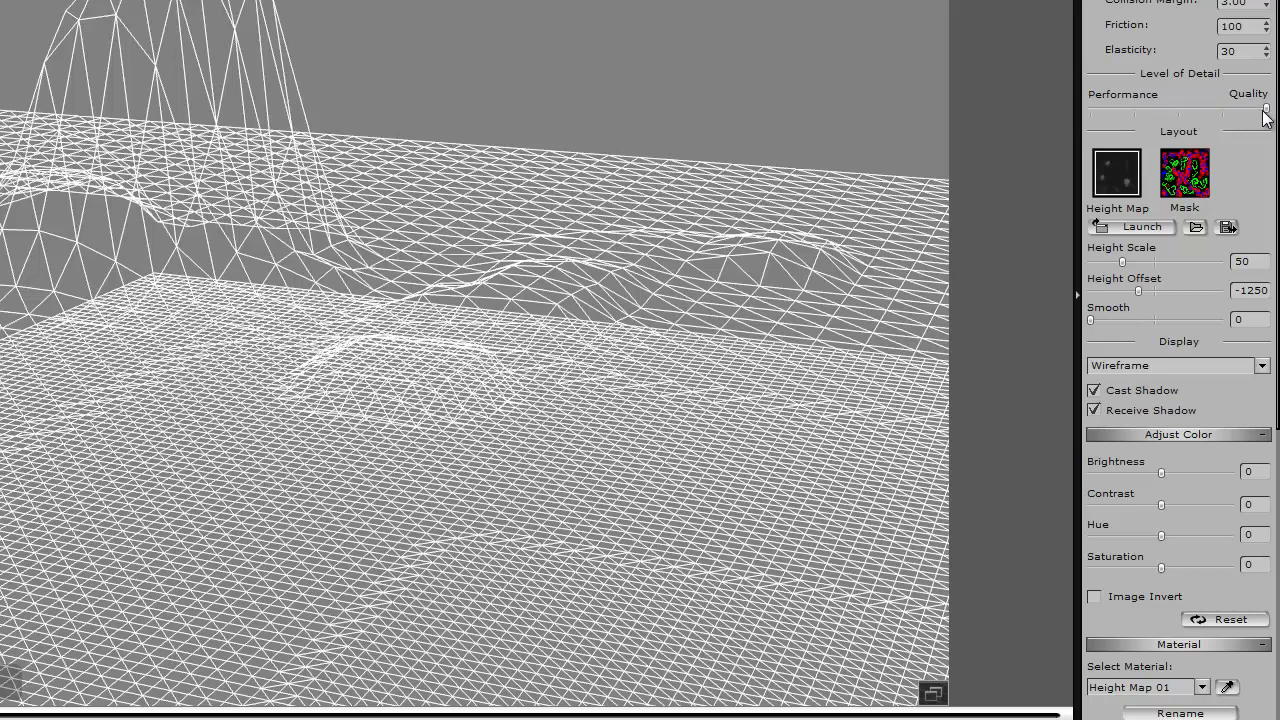
drag(1266, 110, 1102, 138)
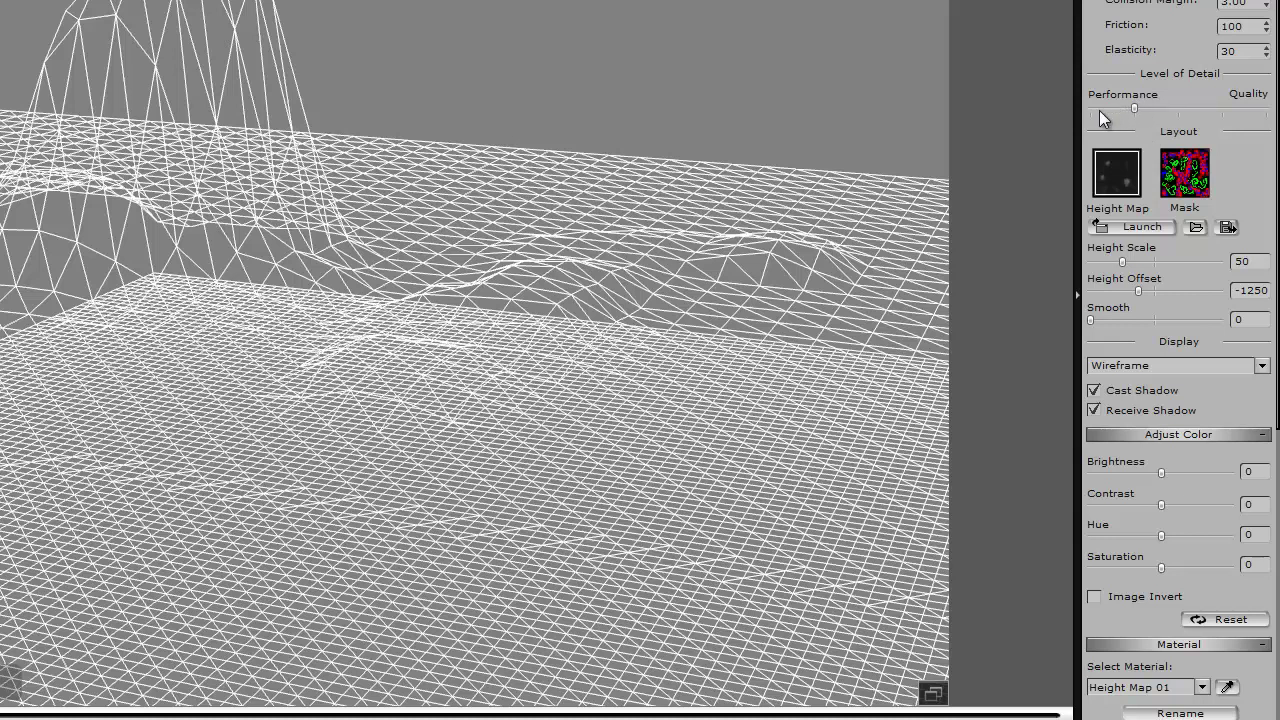
drag(1116, 105, 1079, 106)
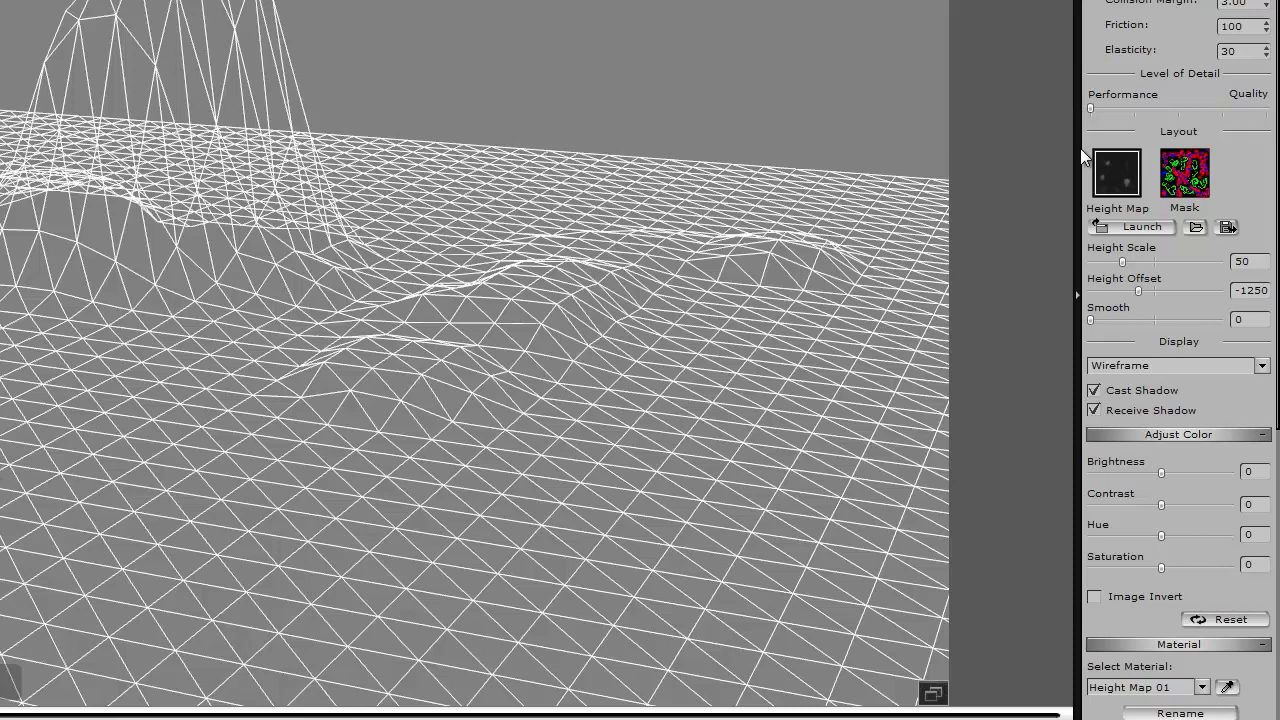
- Raise the terrain's level of detail back to full Quality and restore the Normal display
click(1096, 109)
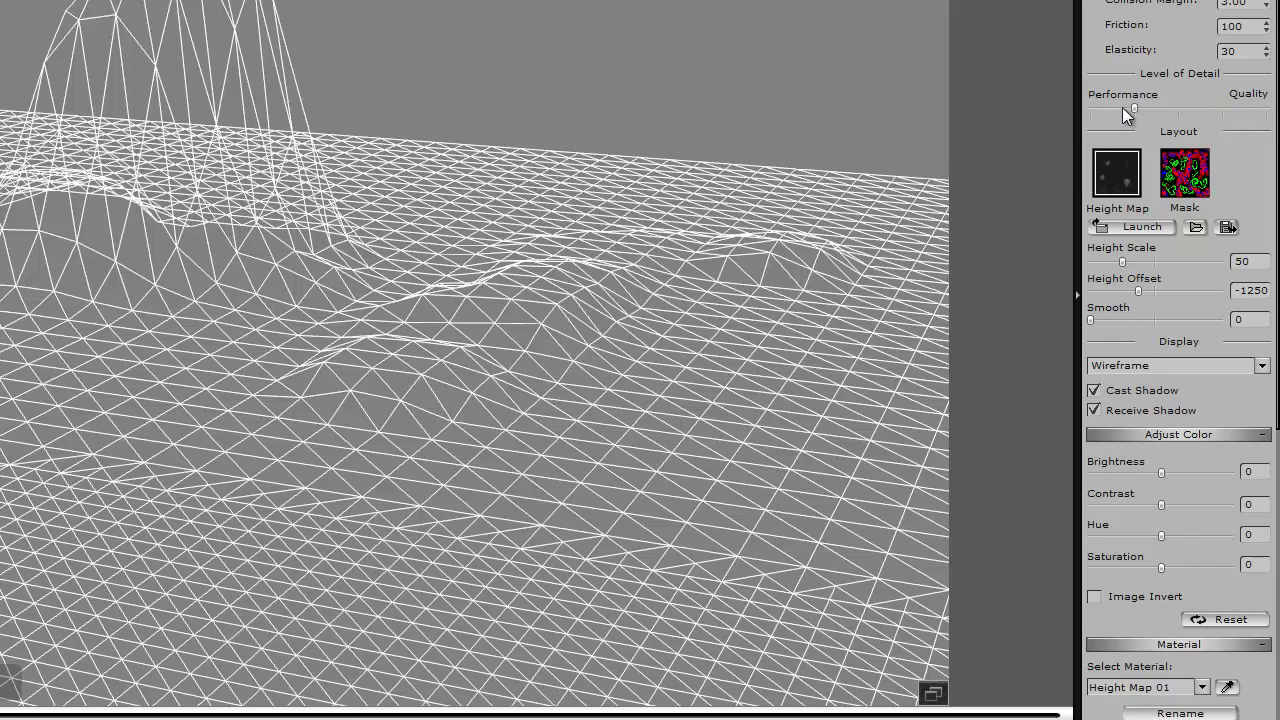
drag(1178, 106, 1263, 108)
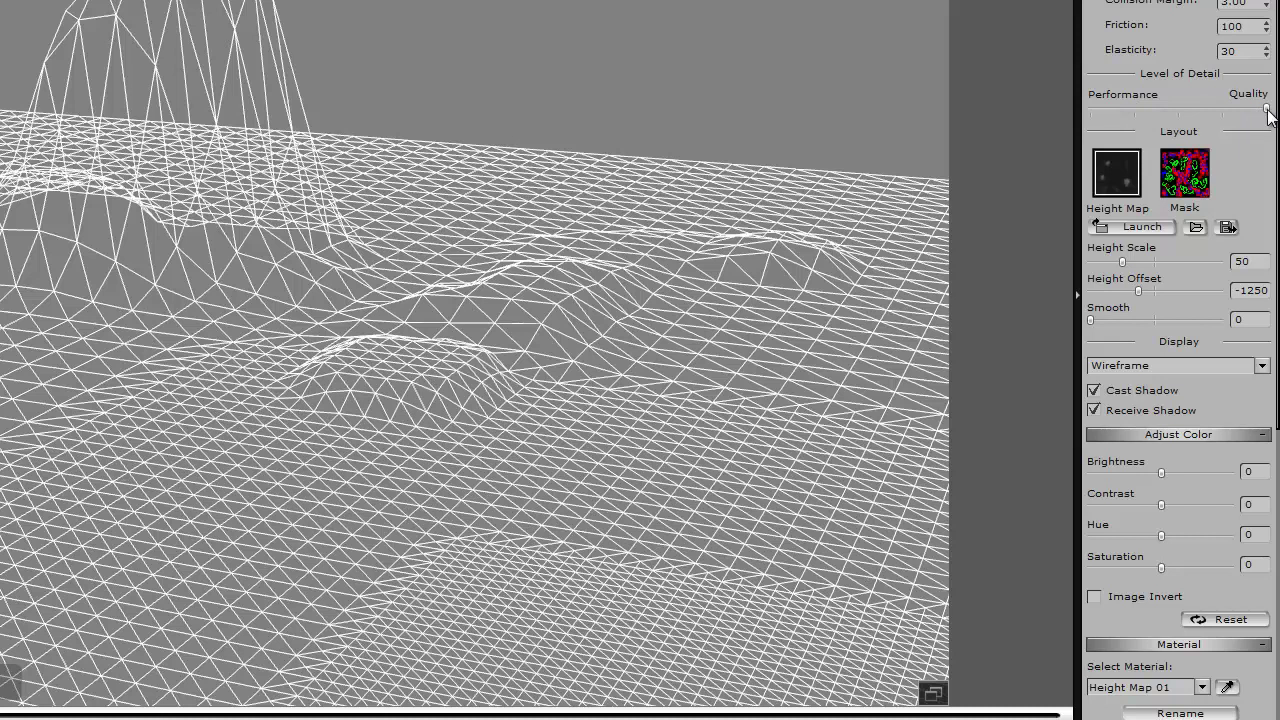
click(1262, 366)
click(1218, 386)
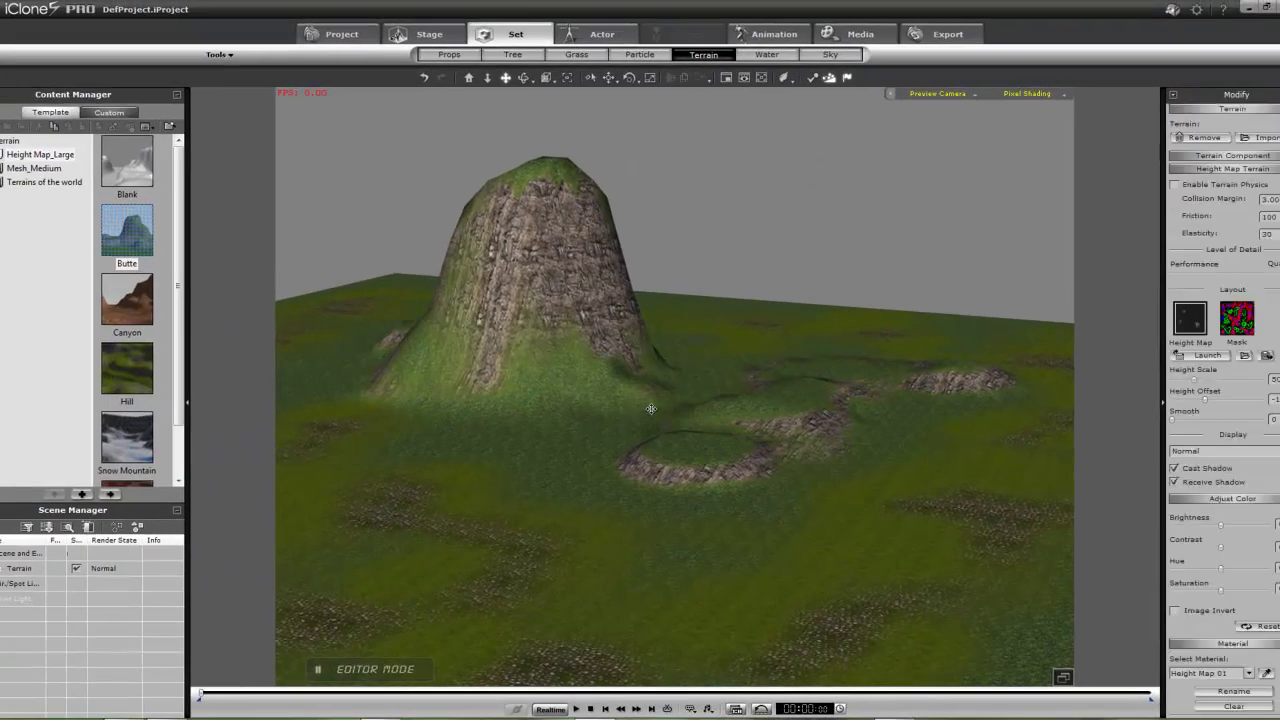
- Flatten the terrain with a height scale of 1, raise the scale to 73, and set the height offset to -2500
scroll(651, 408, down, 5)
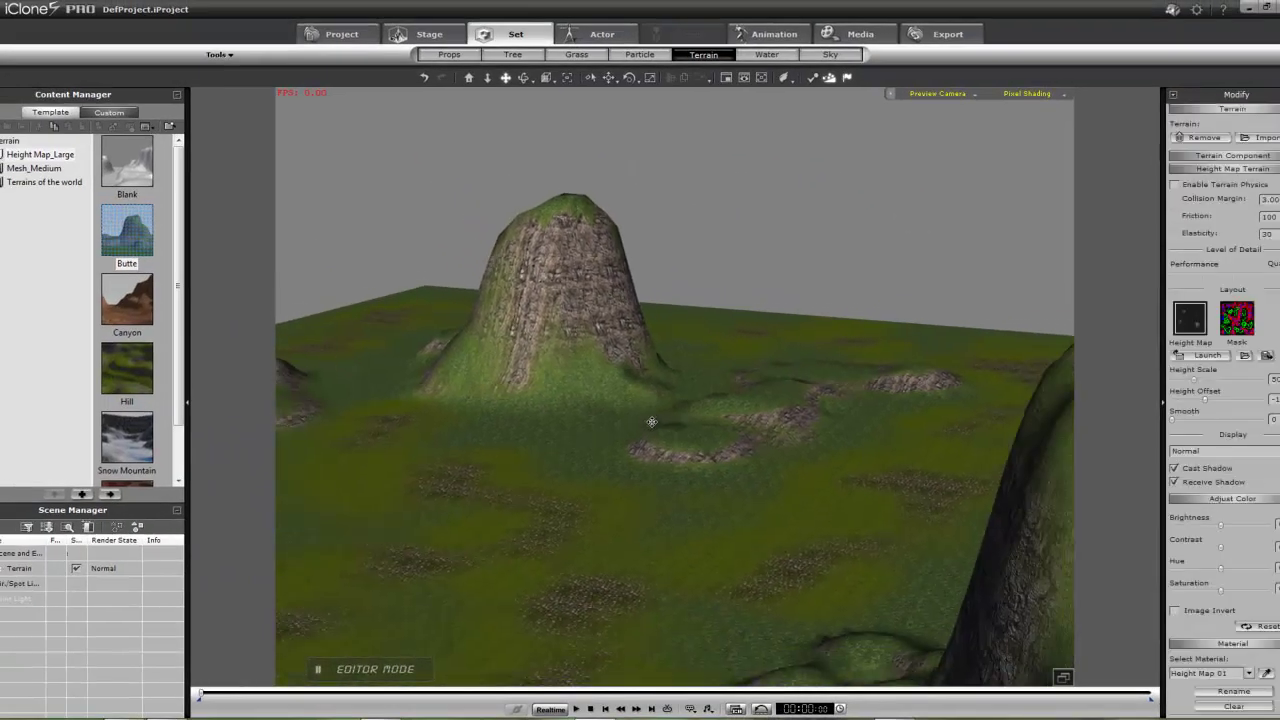
scroll(651, 422, down, 5)
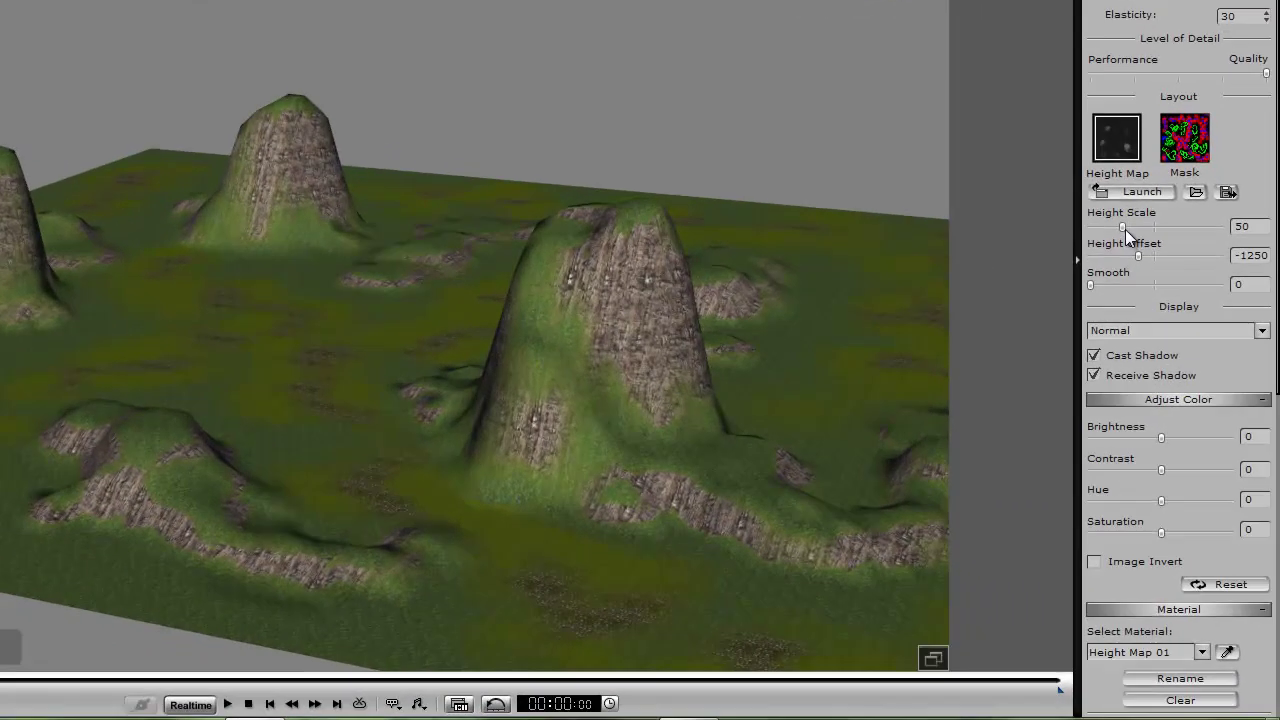
drag(1125, 229, 1090, 232)
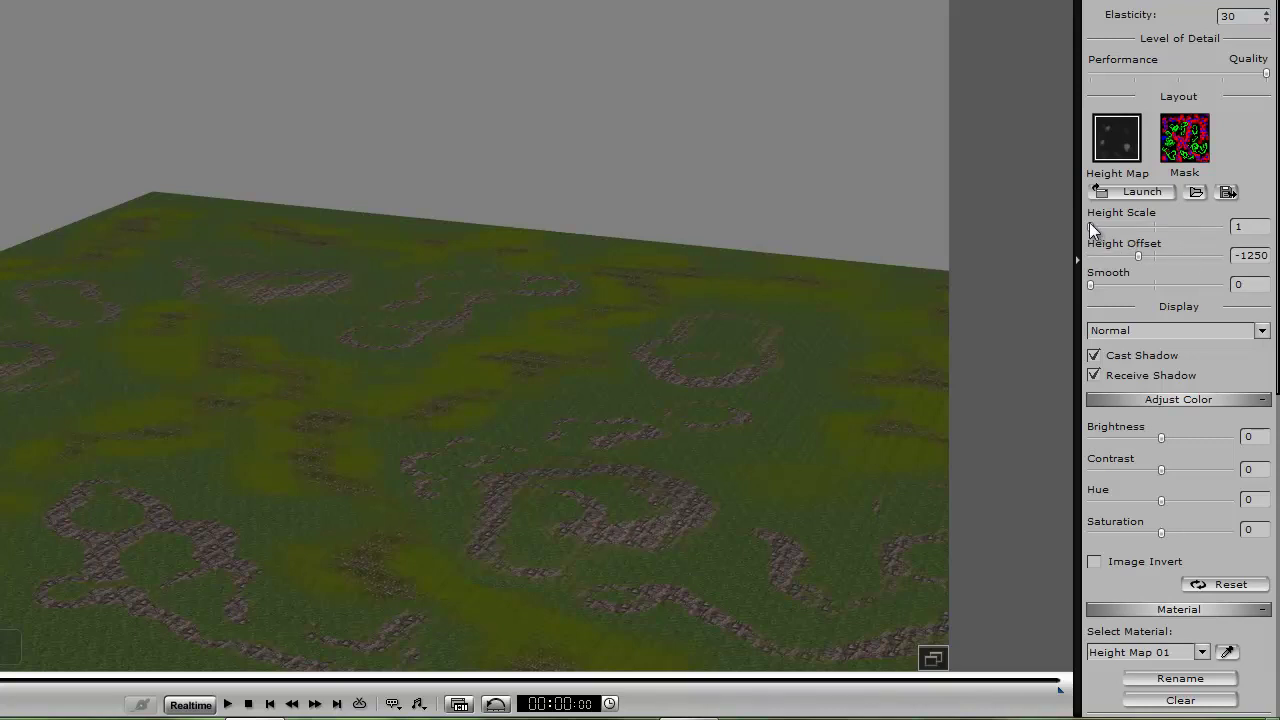
drag(1091, 225, 1135, 231)
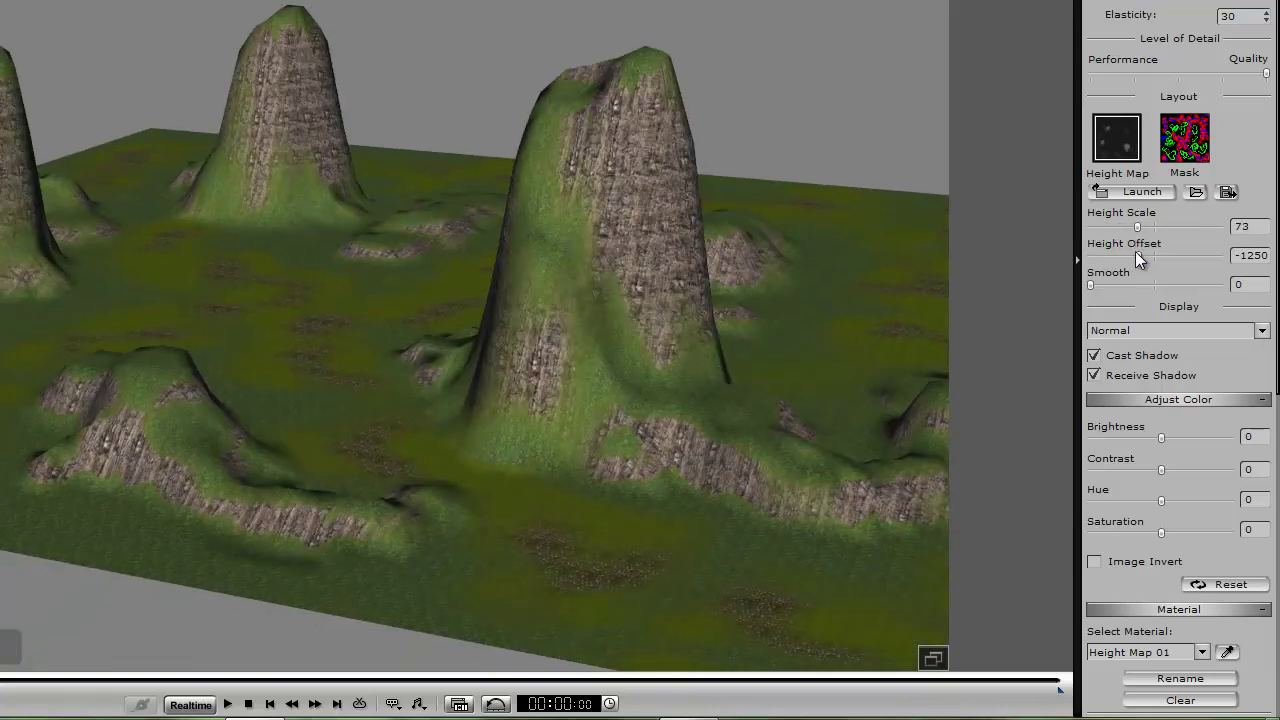
mouse_move(1136, 255)
mouse_down()
mouse_move(1171, 255)
mouse_move(1120, 253)
mouse_up()
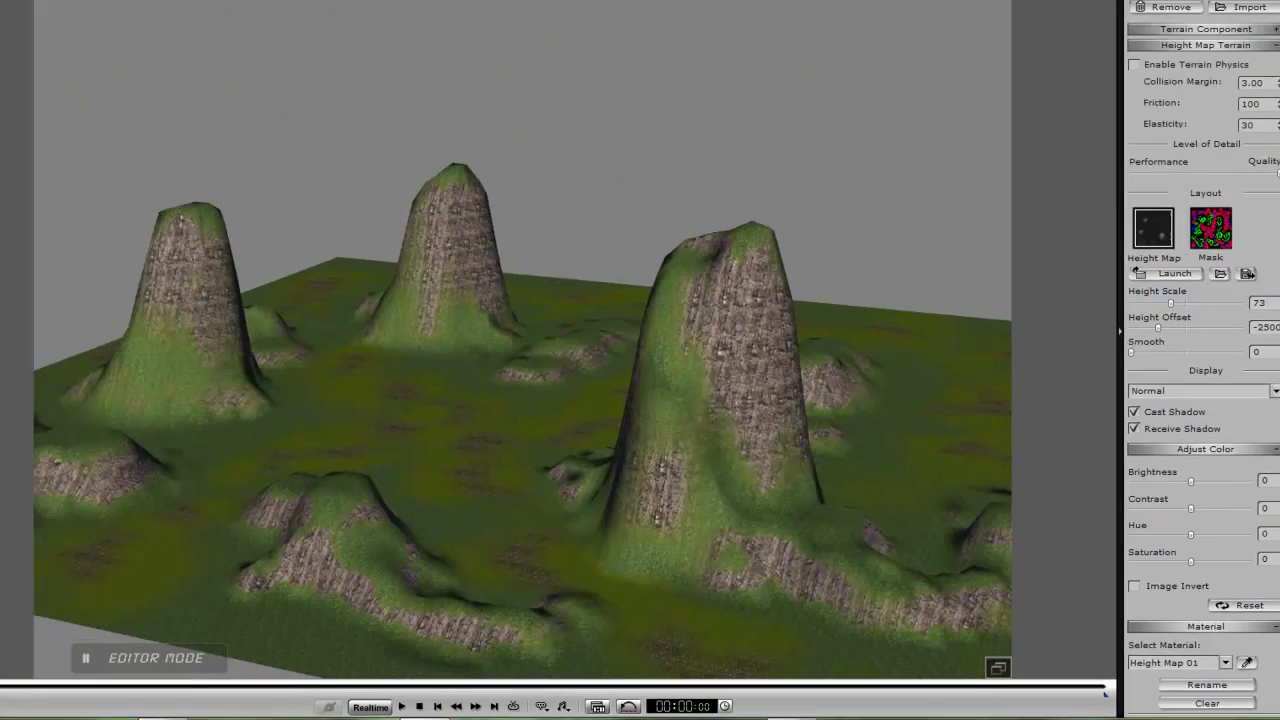
- Add Deep Flow water to the scene and set its water size to 5000
click(766, 54)
click(116, 158)
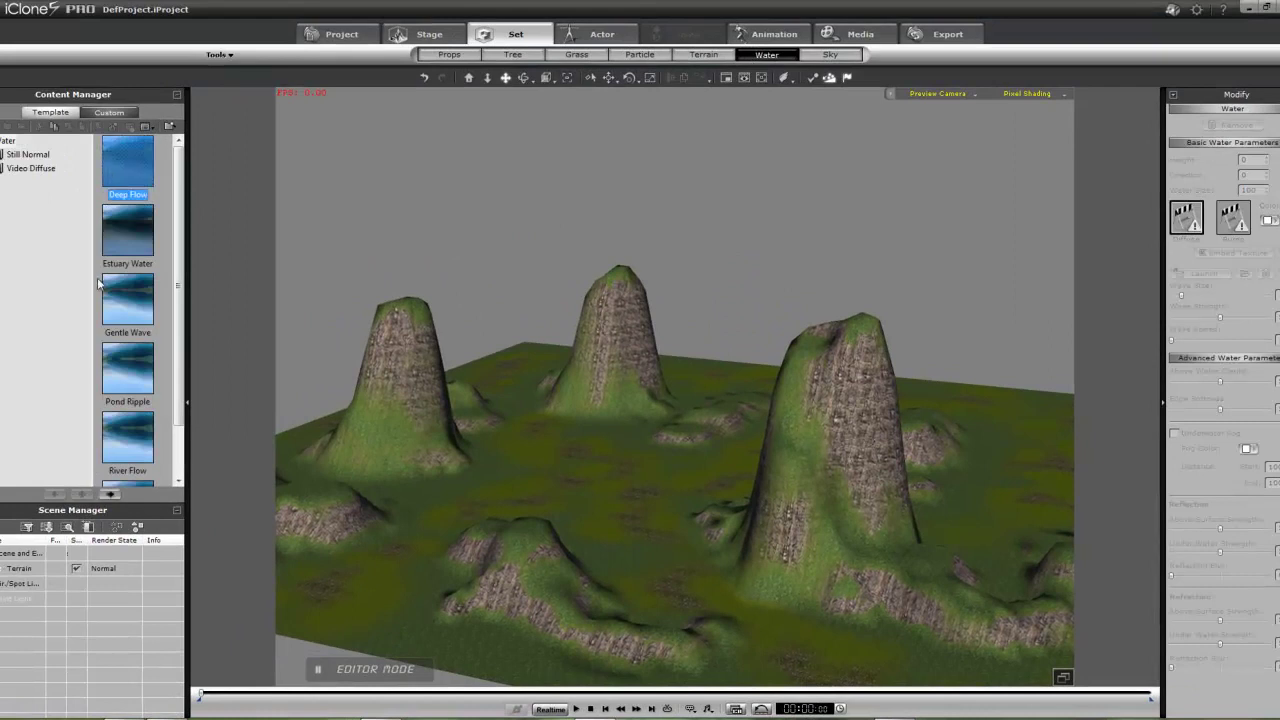
click(106, 494)
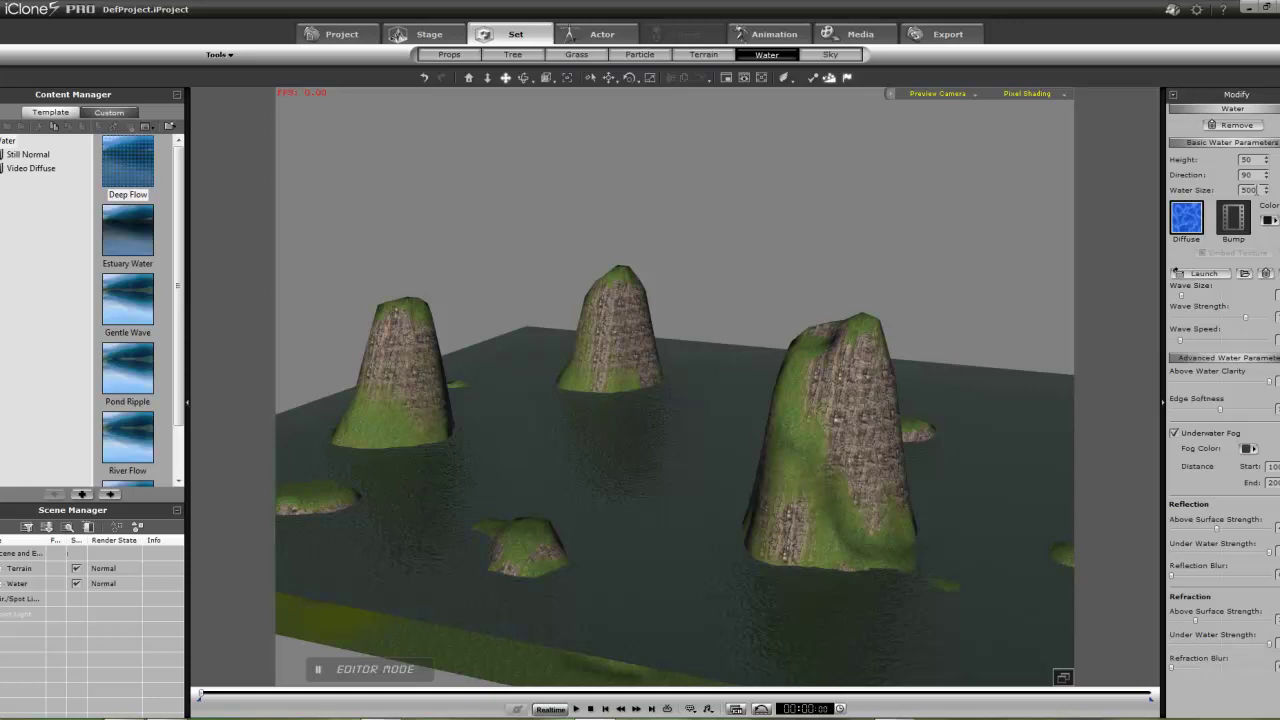
key(Return)
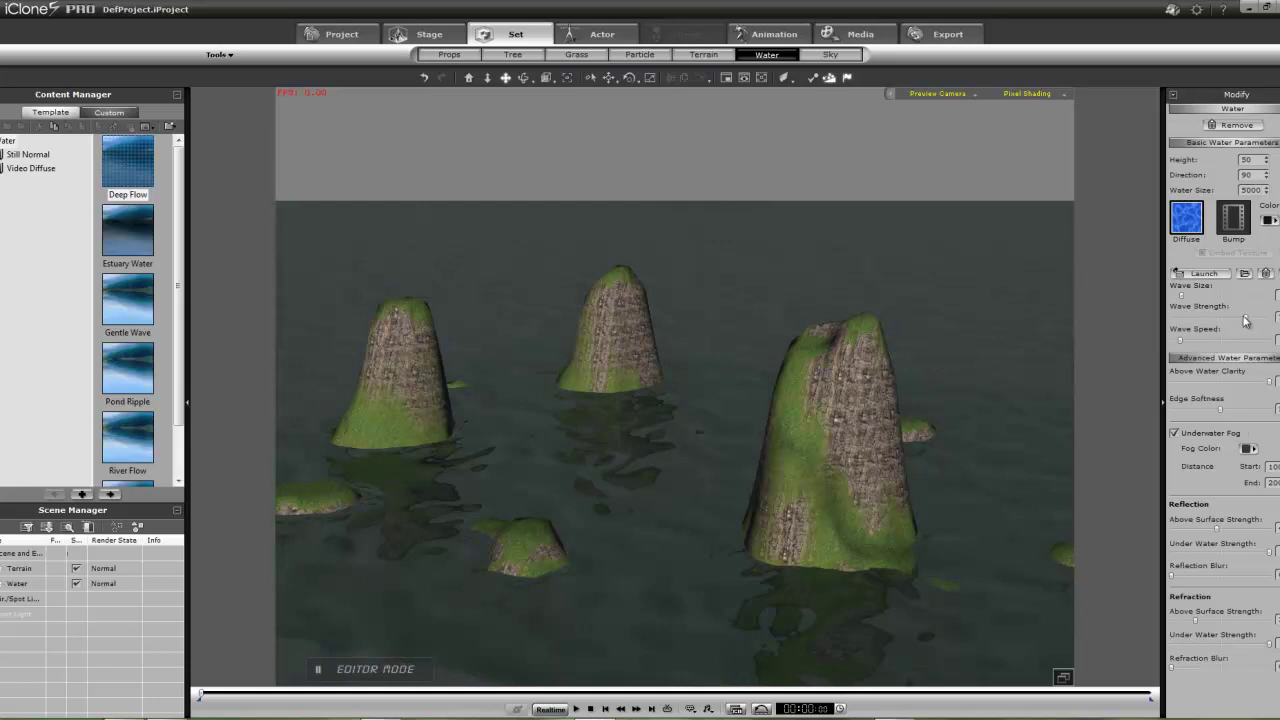
- Raise the terrain's height offset and fine-tune its height scale so the ground lies above the water
click(686, 58)
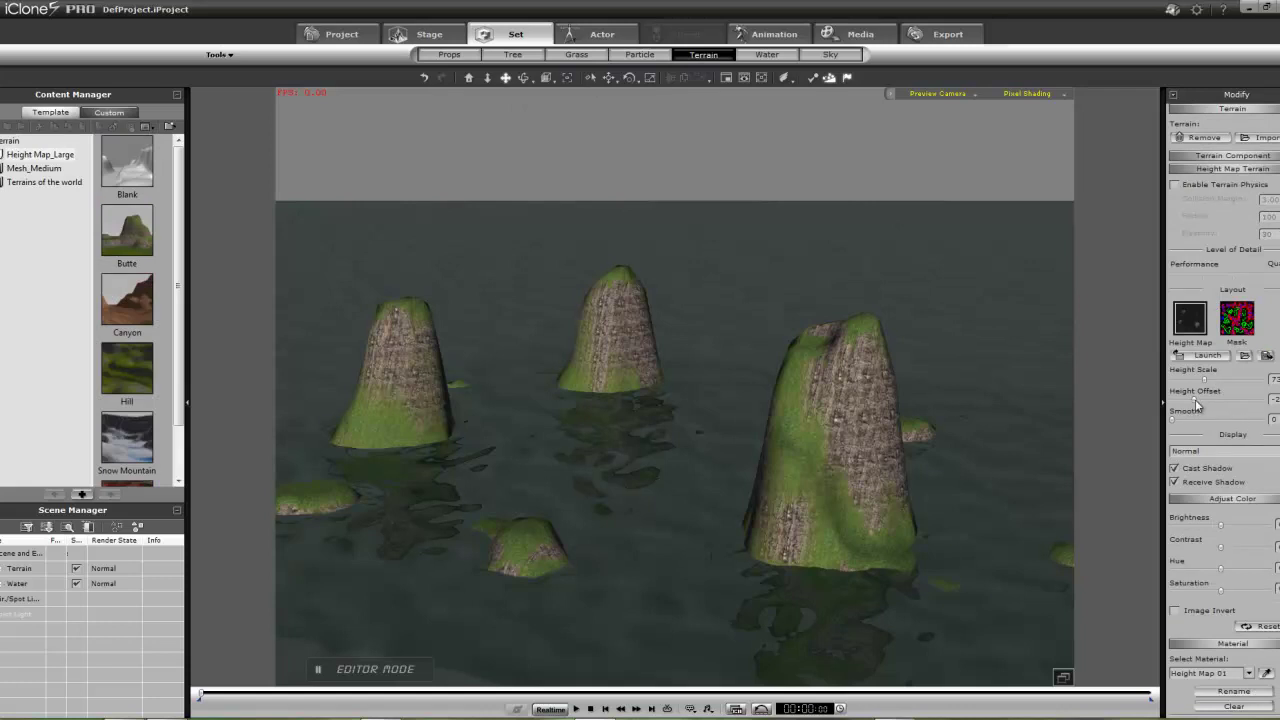
drag(1195, 403, 1202, 400)
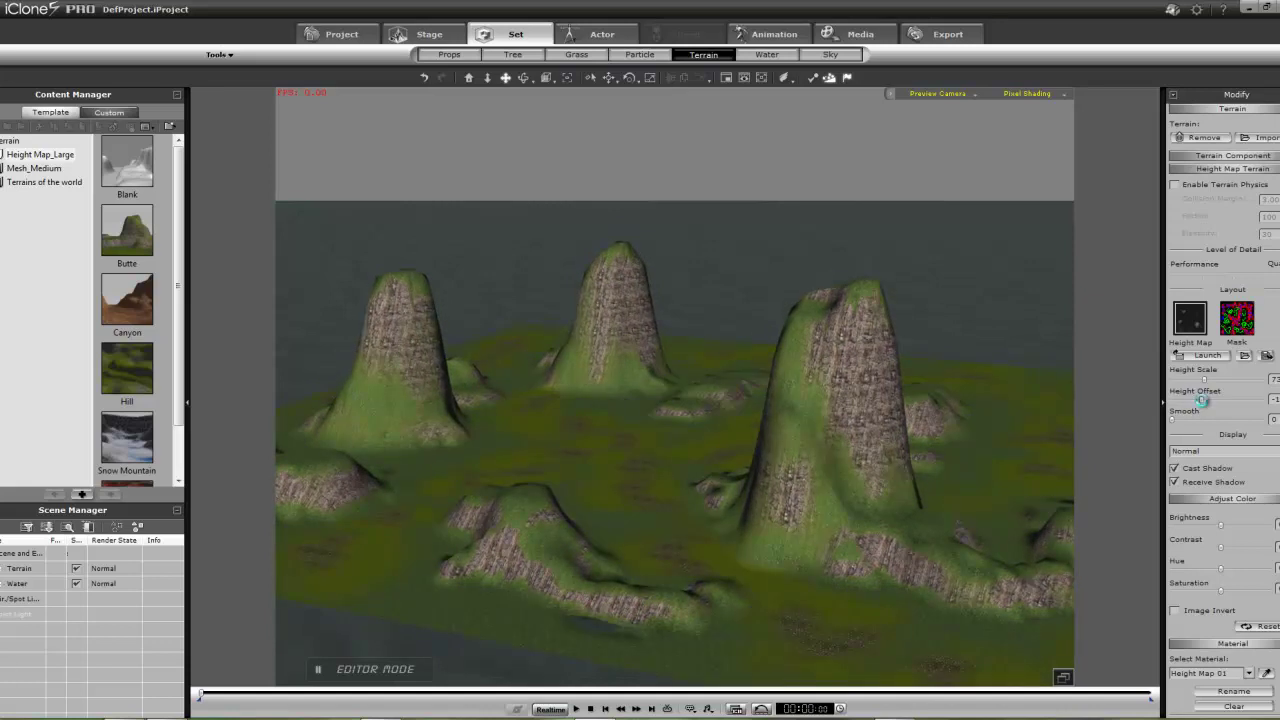
mouse_move(1206, 377)
mouse_down()
mouse_move(1225, 382)
mouse_move(1204, 392)
mouse_up()
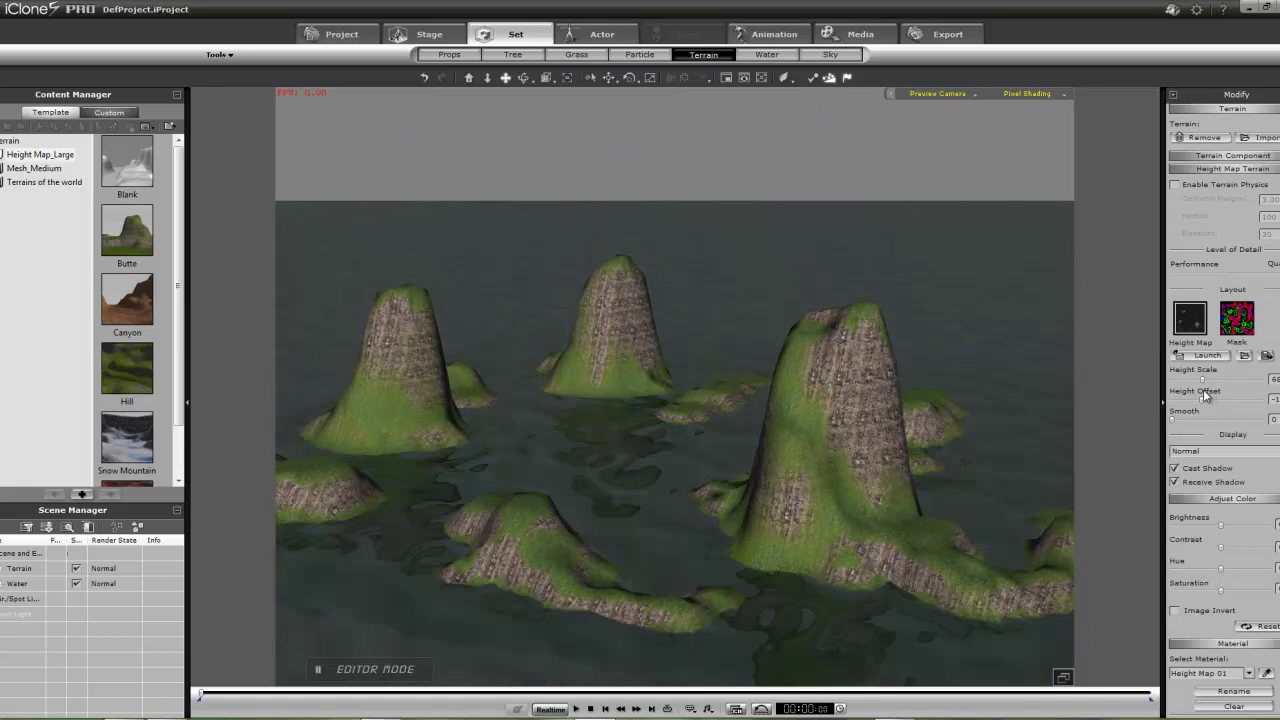
click(1203, 390)
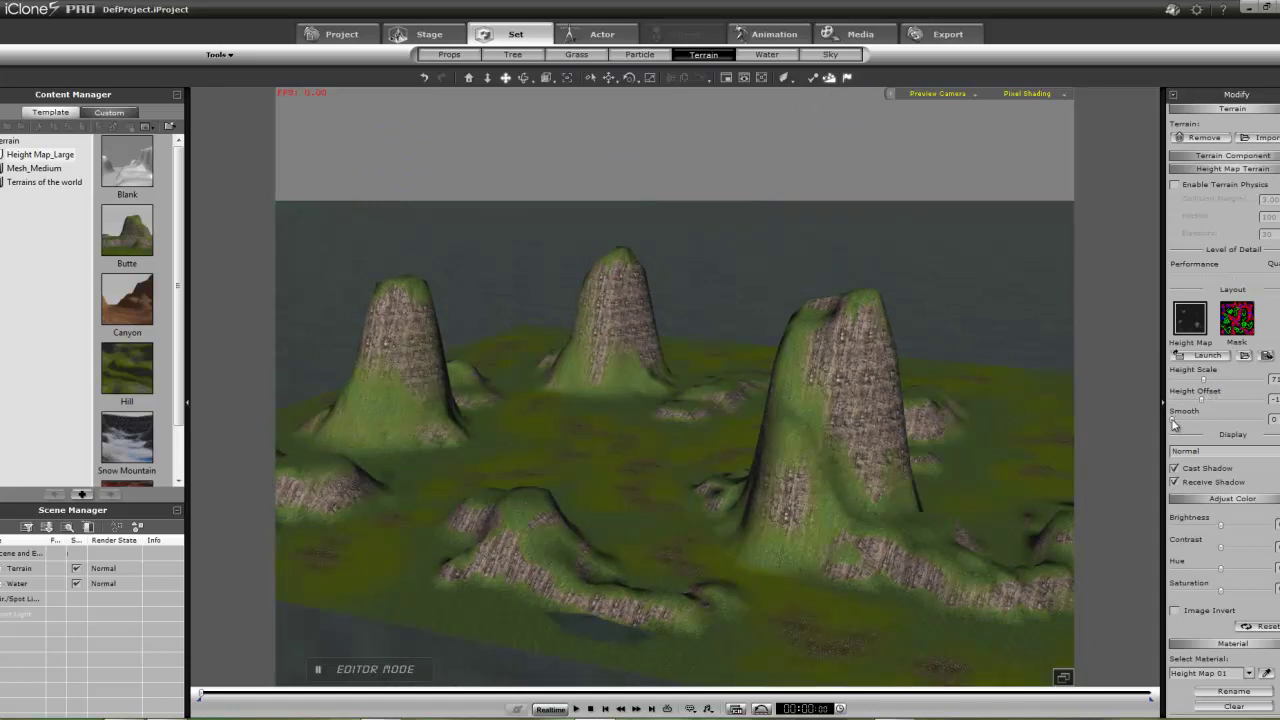
- Try strong smoothing on the terrain and return Smooth to 0
drag(1174, 424, 1239, 422)
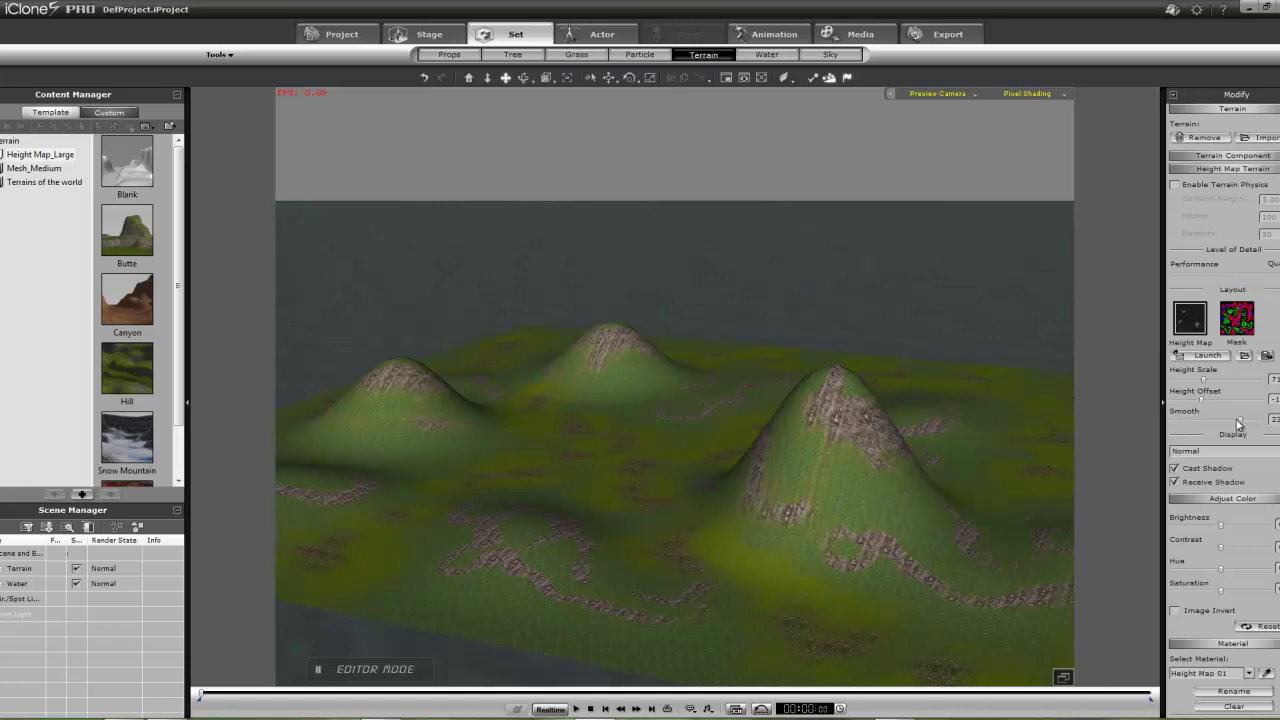
drag(1230, 424, 1163, 427)
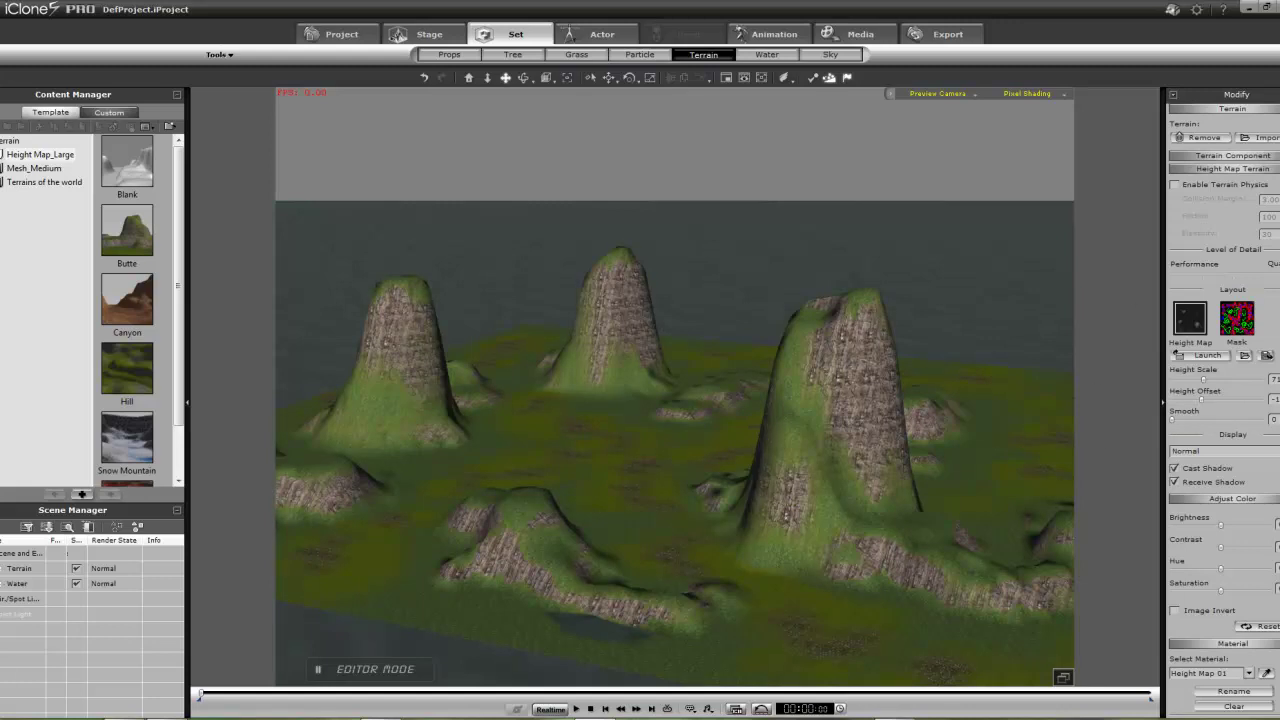
- Remove the water from the scene
click(3, 586)
click(30, 599)
click(1236, 124)
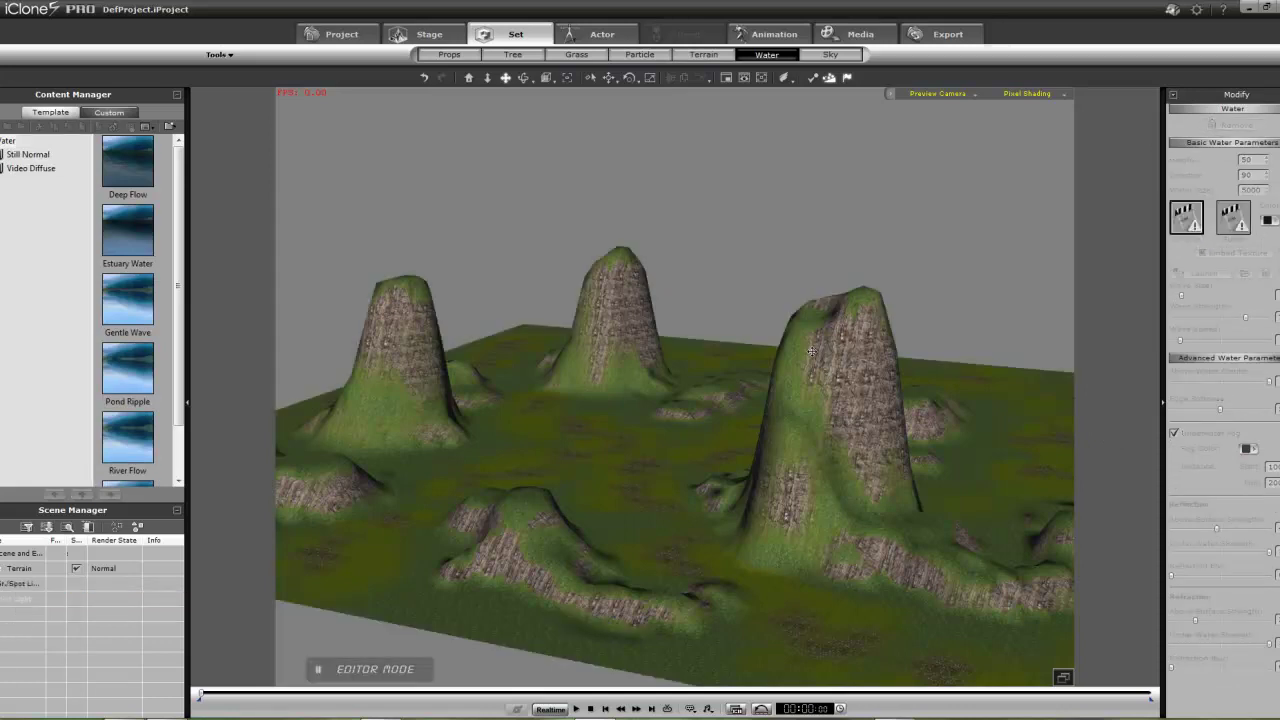
- Launch the terrain's height map in Photoshop and fit the image to the screen
click(703, 55)
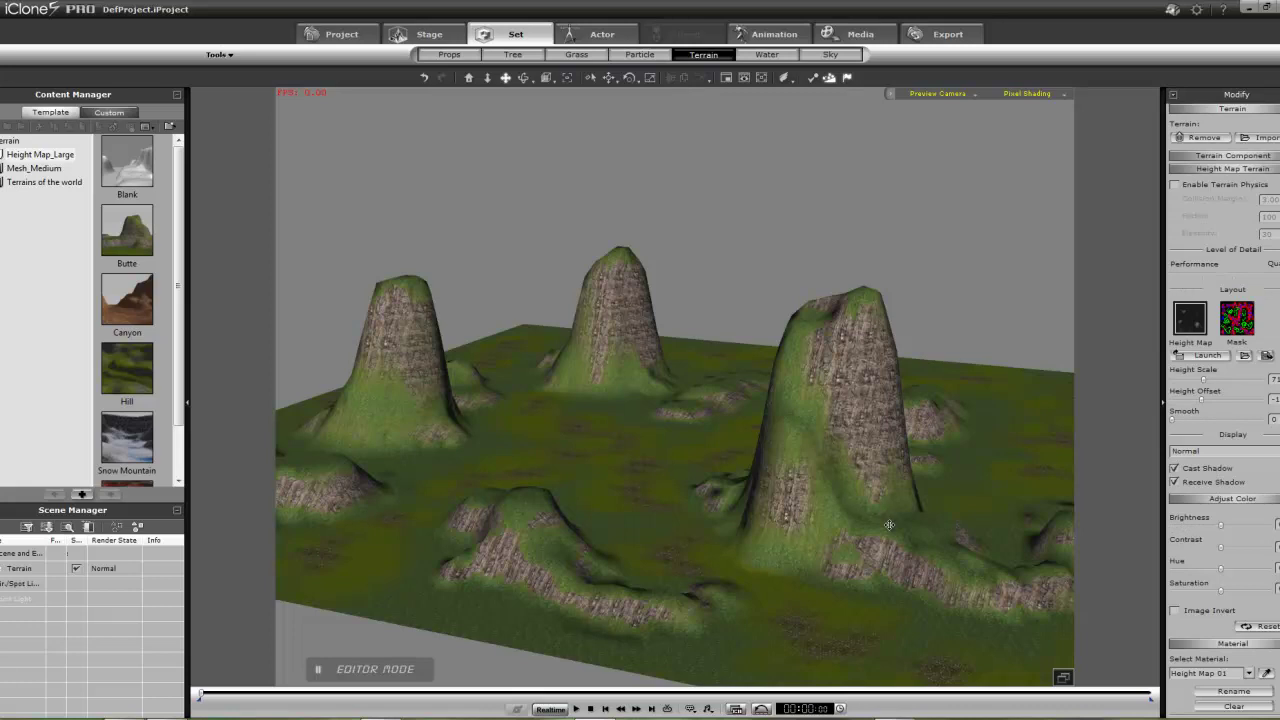
right_drag(874, 551, 894, 631)
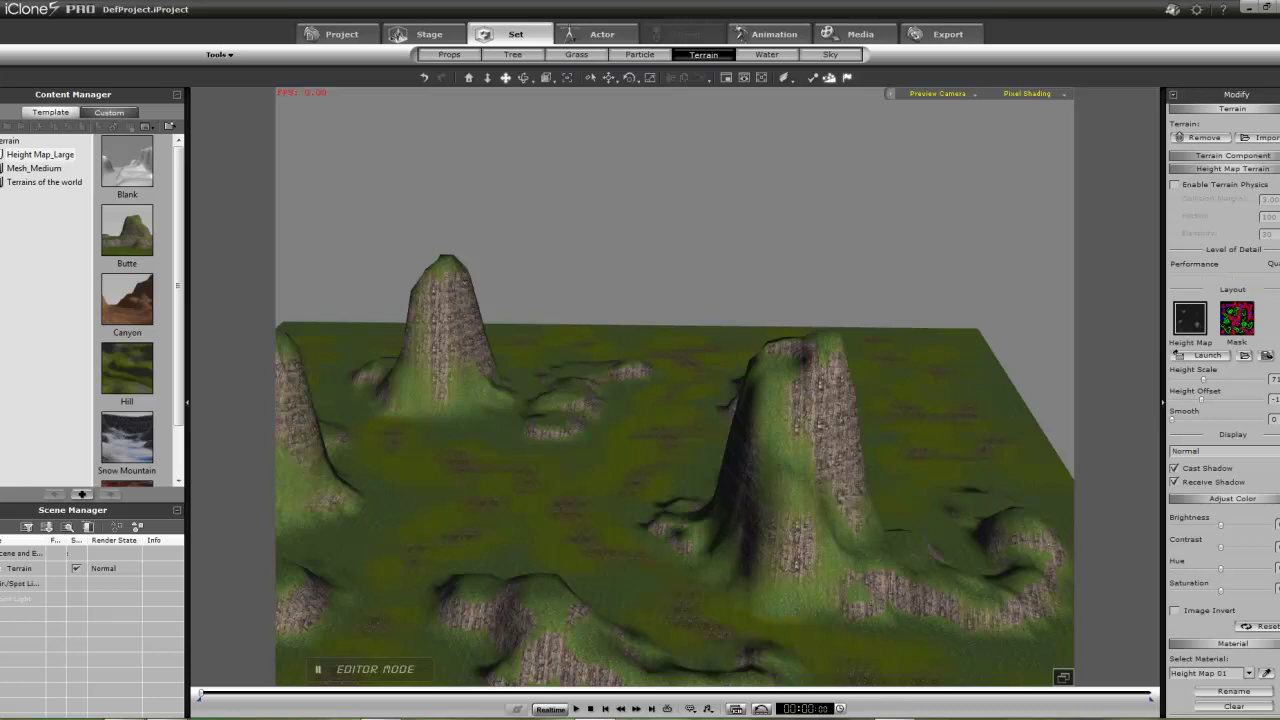
mouse_move(895, 717)
right_drag(897, 412, 830, 634)
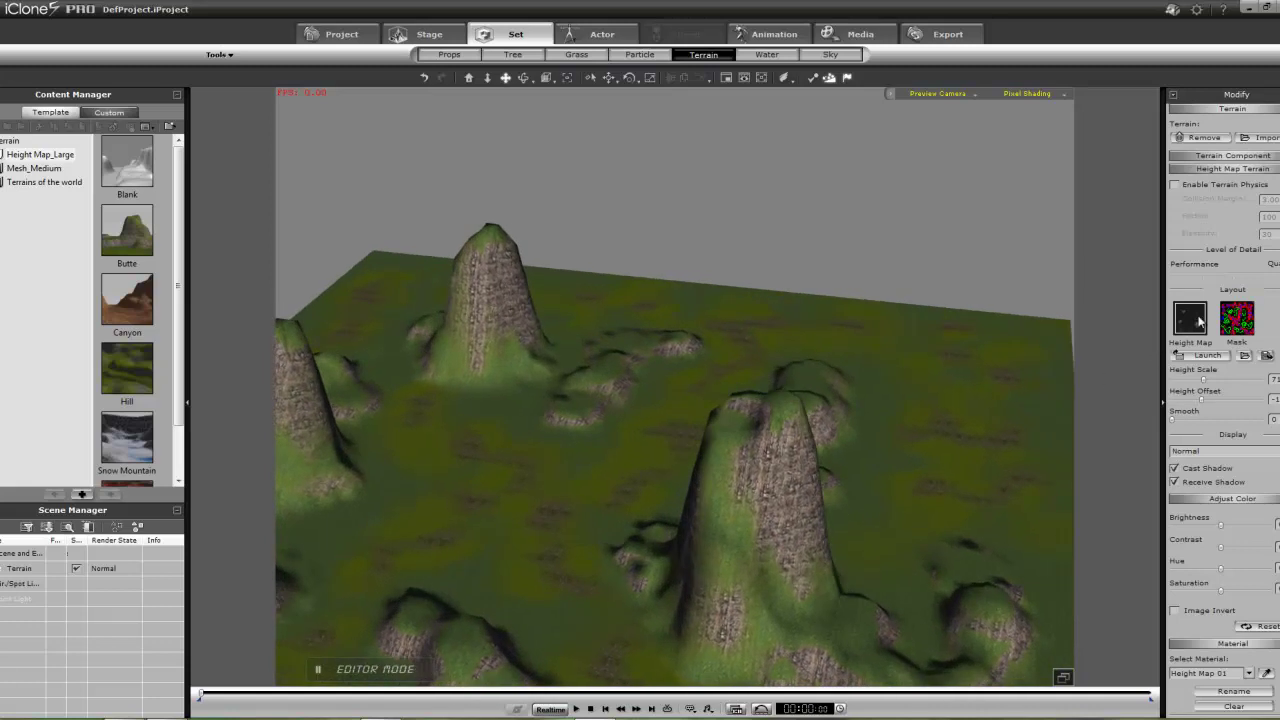
click(1198, 357)
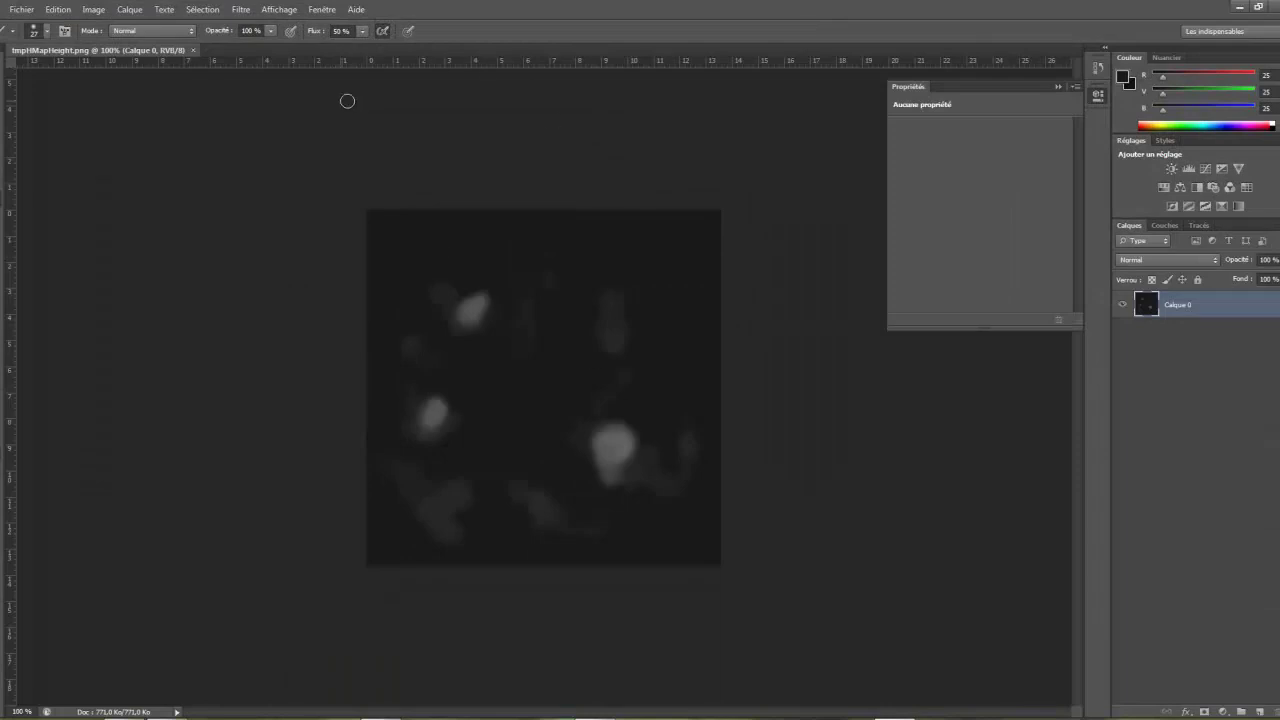
click(279, 10)
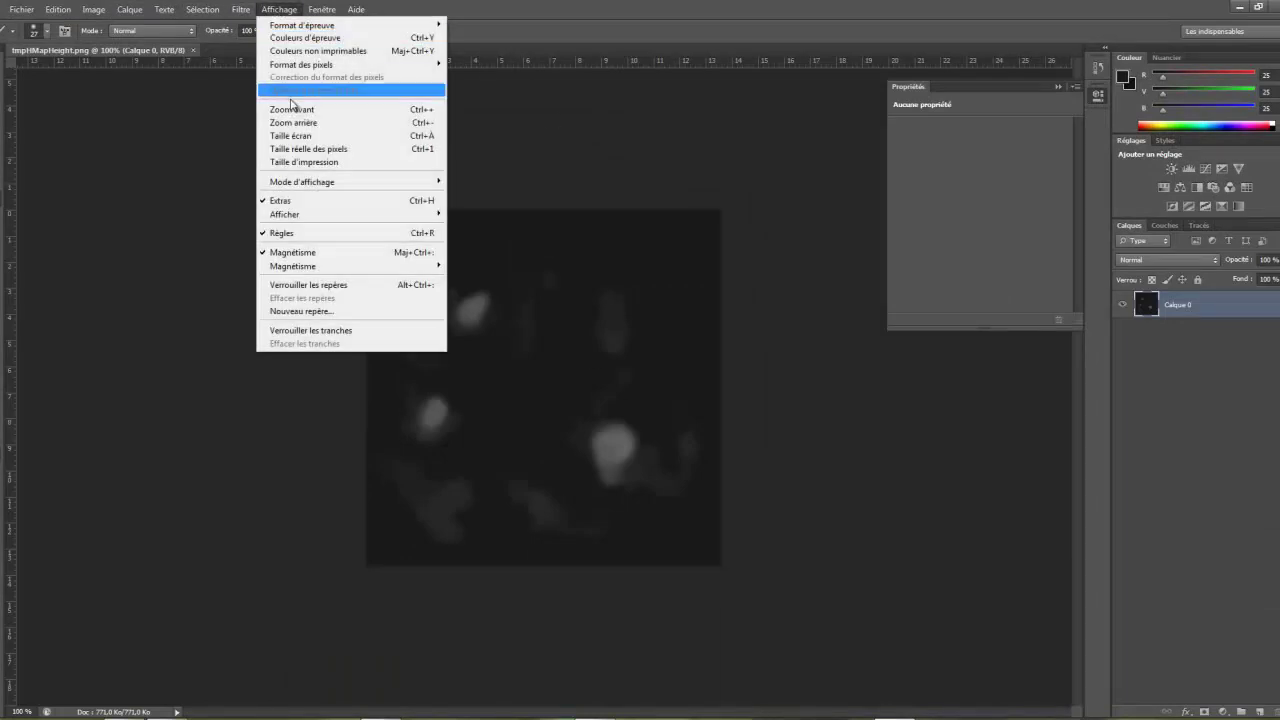
click(296, 139)
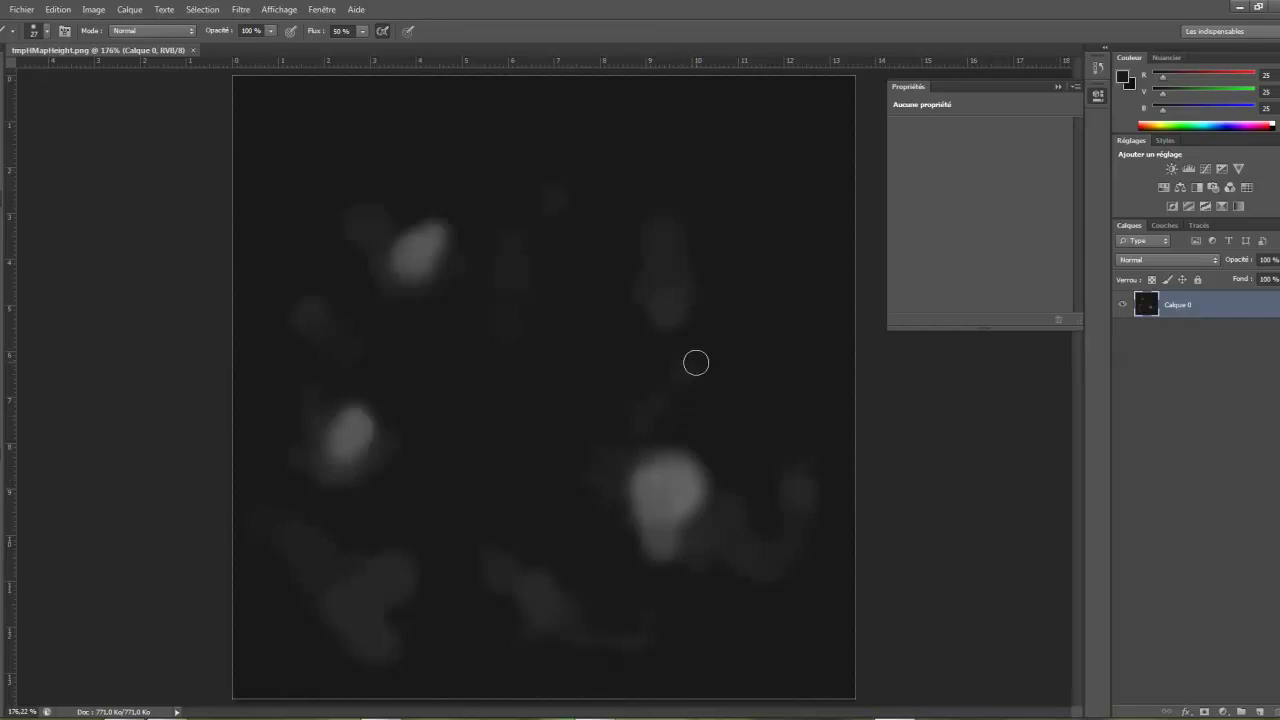
- Set the brush size to 47 px, keeping the soft round tip
mouse_move(664, 244)
mouse_down()
mouse_move(662, 298)
mouse_move(665, 246)
mouse_up()
click(46, 33)
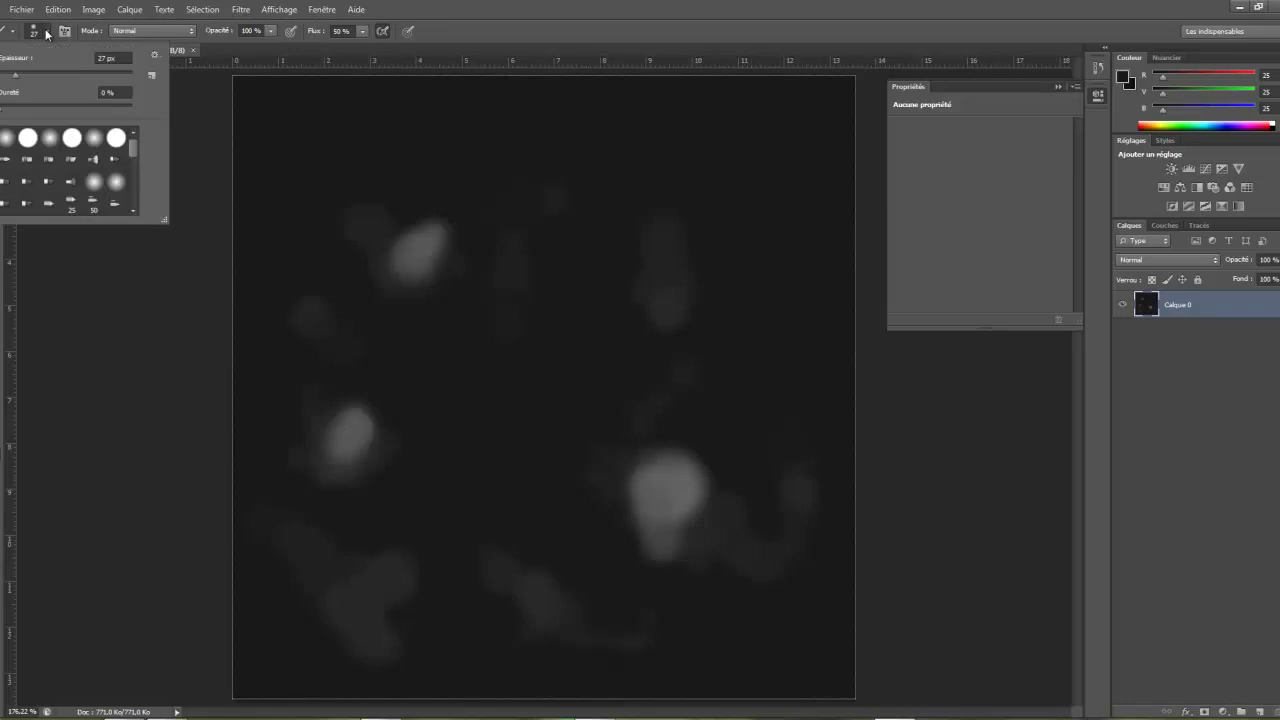
click(15, 76)
click(155, 55)
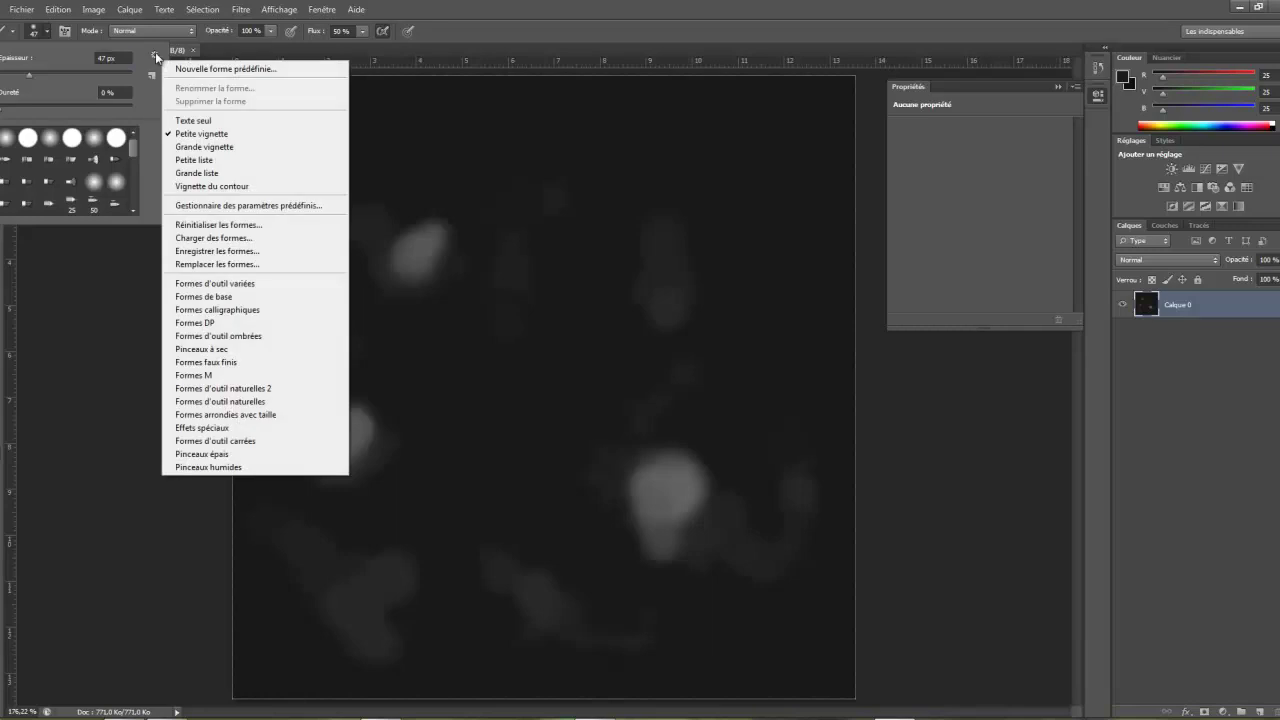
click(65, 57)
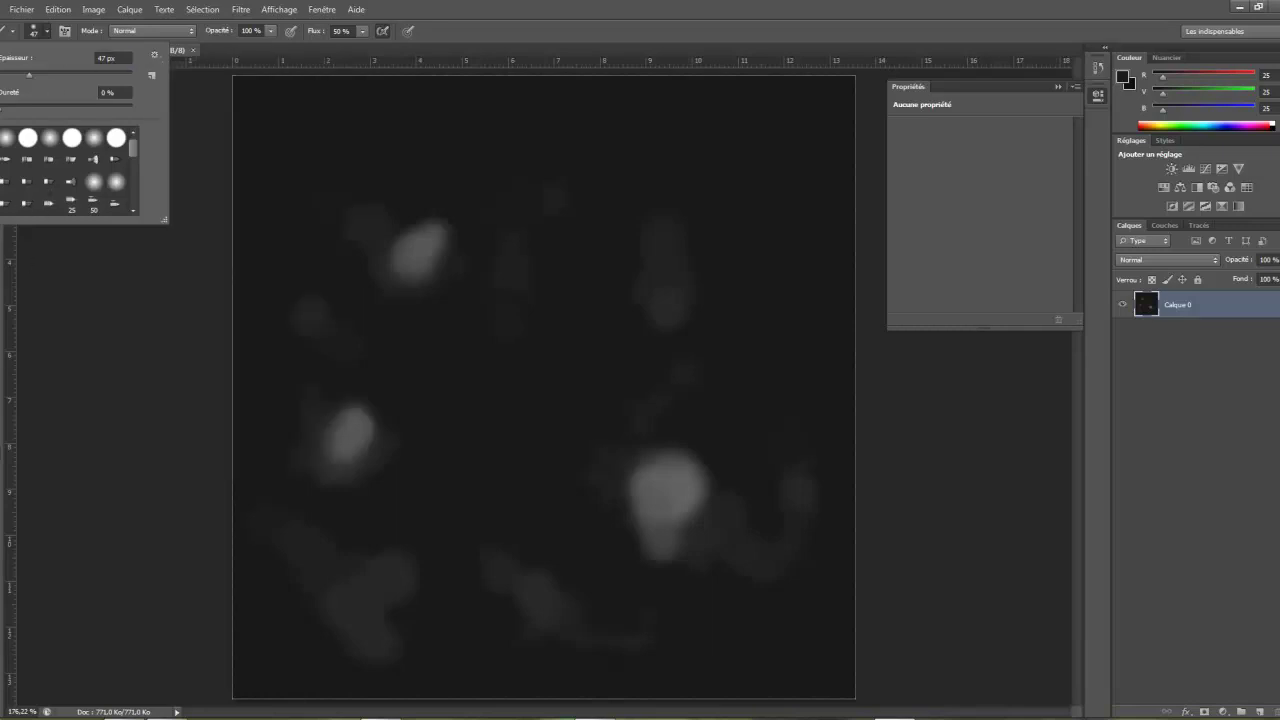
- Set the foreground colour to grey 5e5e5e, sampled from the large bright hill, and return to the Brush
key(i)
click(1124, 78)
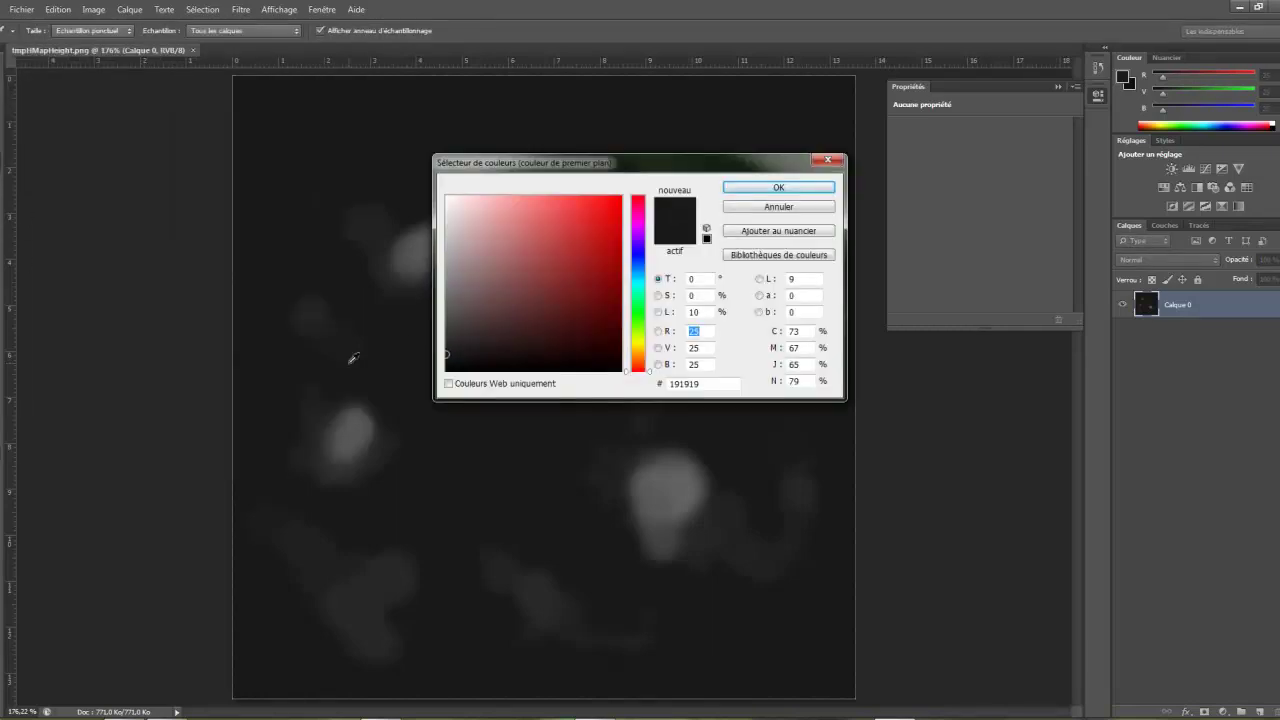
click(670, 482)
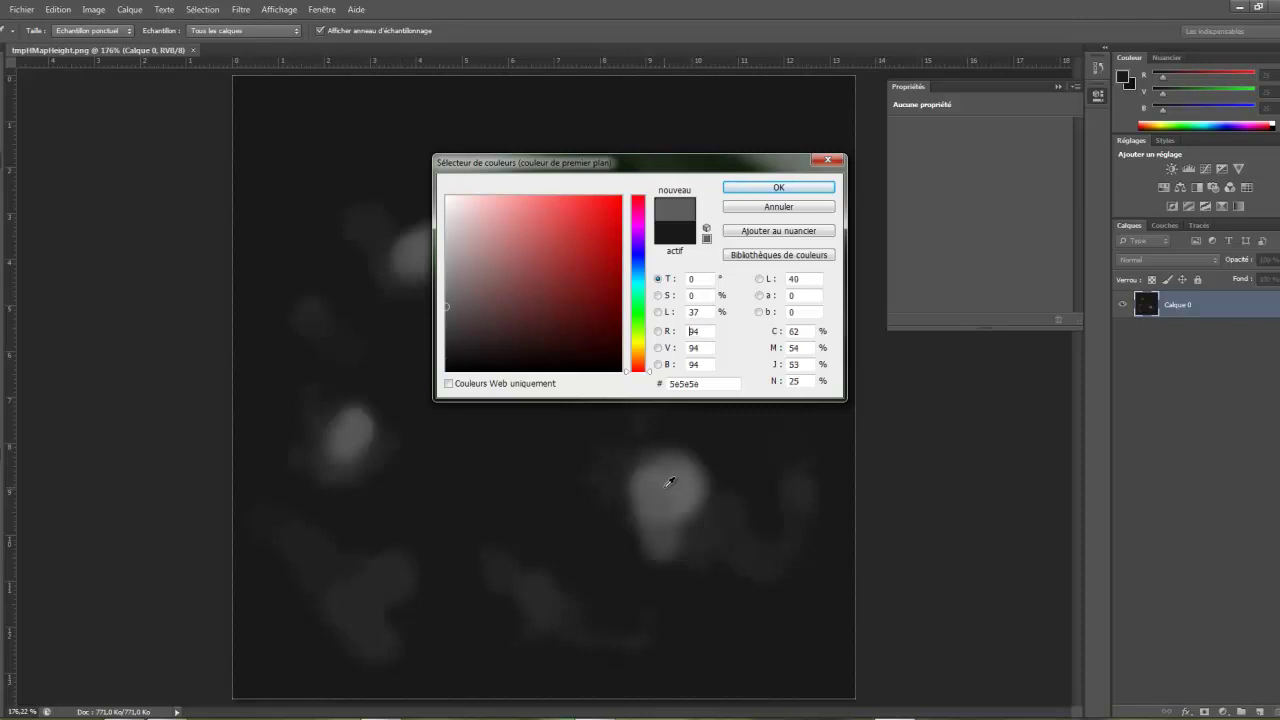
click(769, 188)
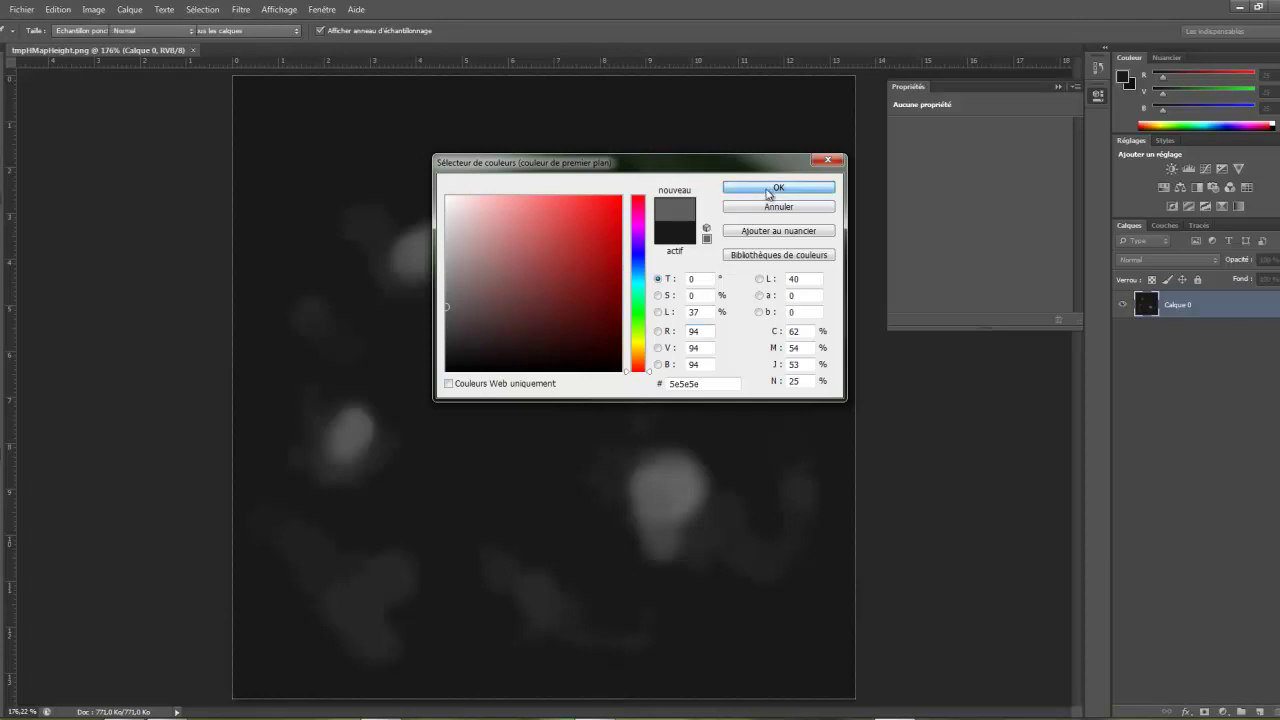
key(b)
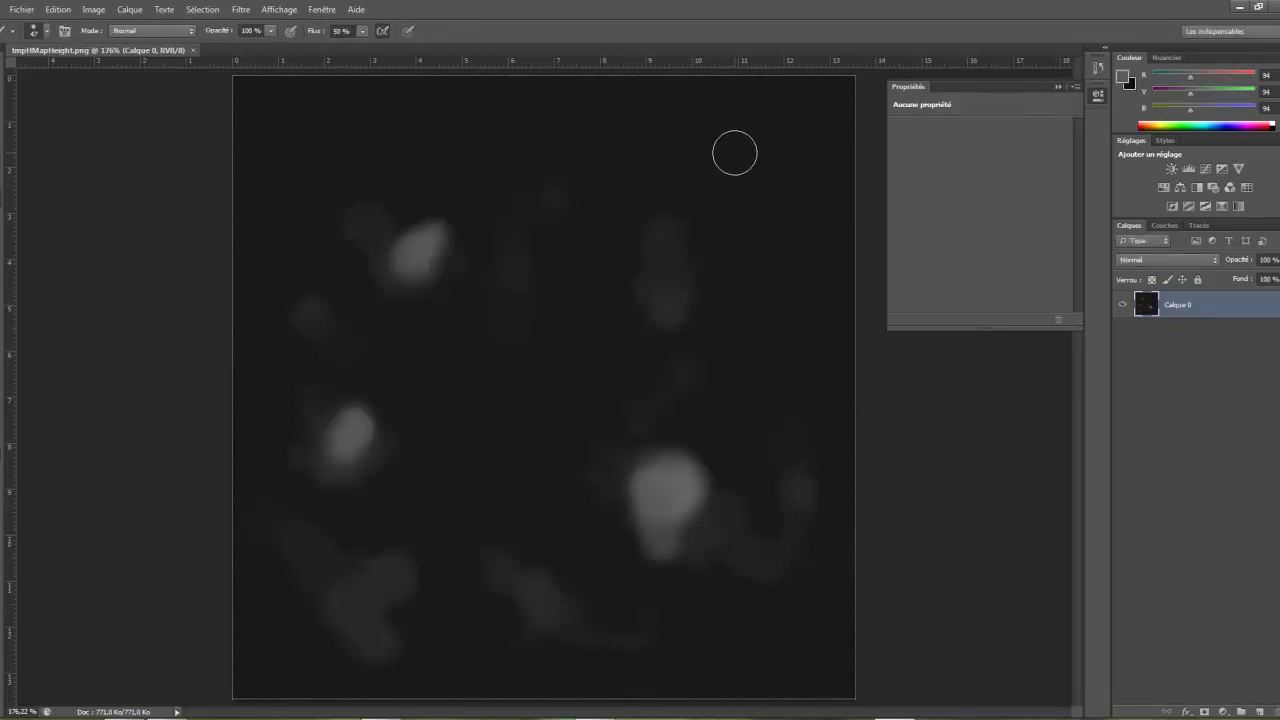
- Paint a broad grey hill in the empty upper-right area of the height map
click(735, 153)
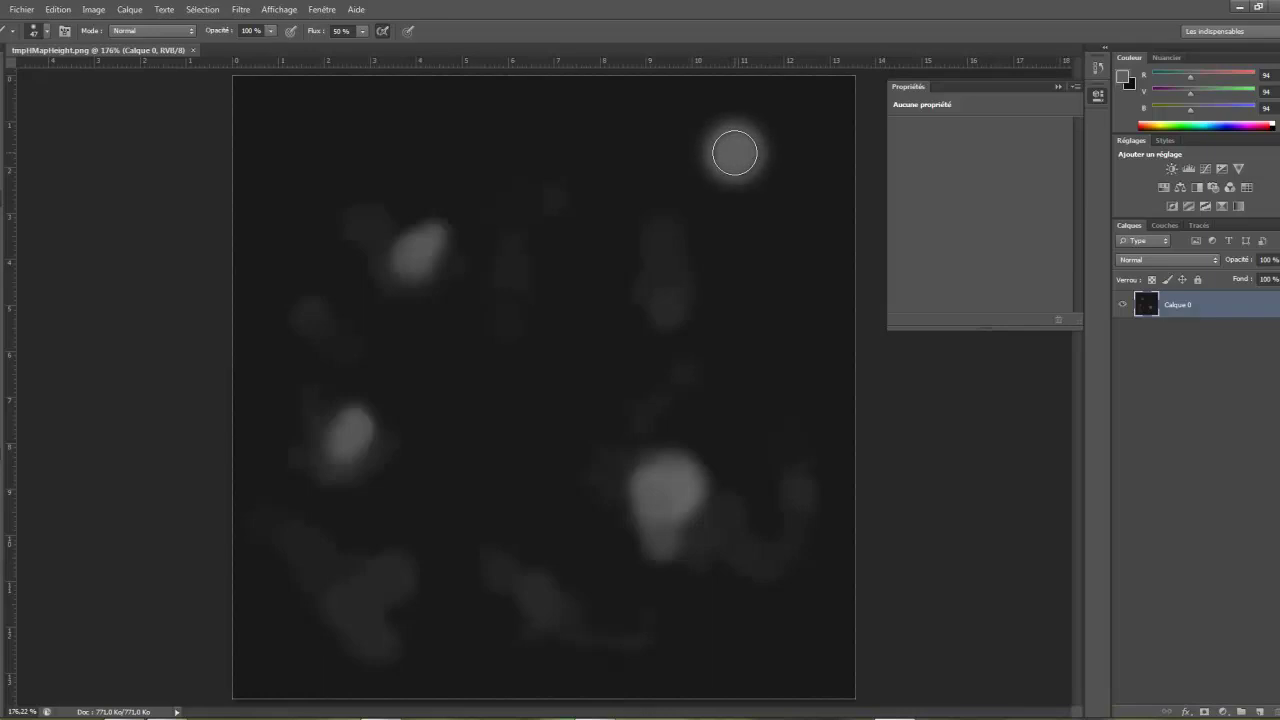
mouse_move(735, 153)
mouse_down()
mouse_move(720, 152)
mouse_move(717, 131)
mouse_move(789, 139)
mouse_up()
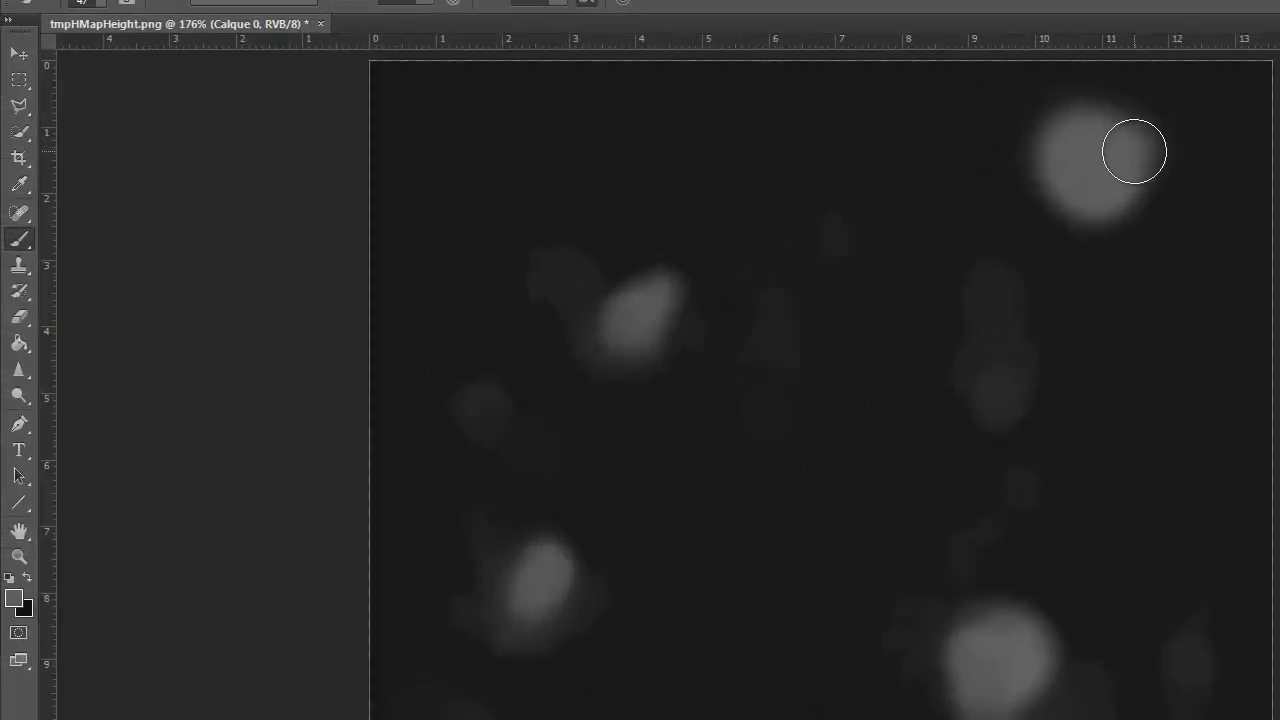
mouse_move(1134, 151)
mouse_down()
mouse_move(1123, 220)
mouse_move(1089, 201)
mouse_up()
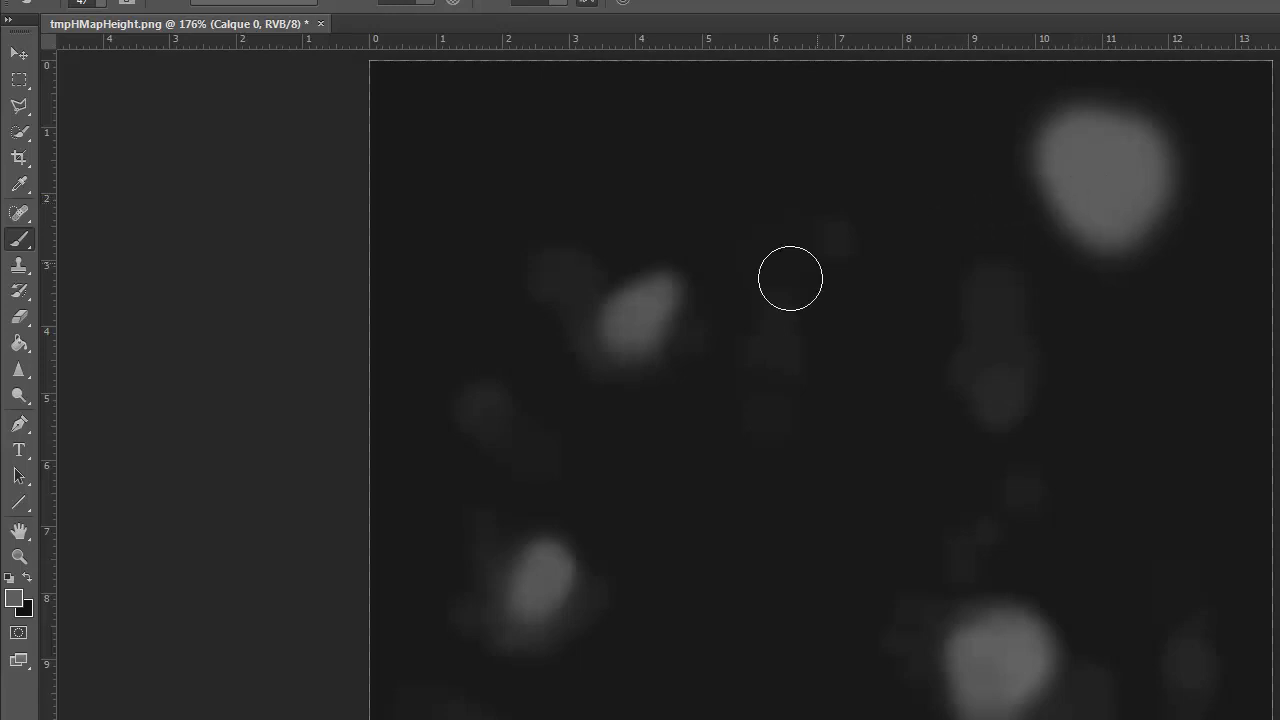
- Set the foreground colour to dark grey 262626 and paint a soft slope around the new hill's edge
click(15, 603)
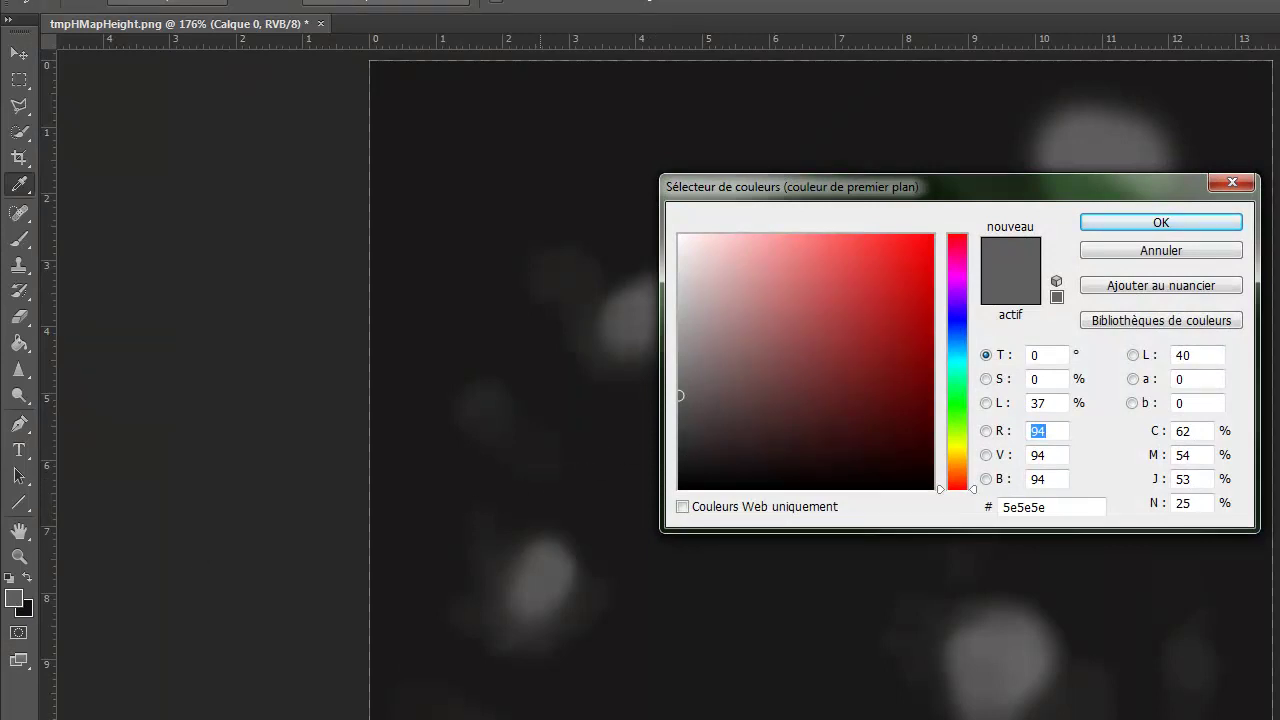
click(683, 450)
click(1158, 223)
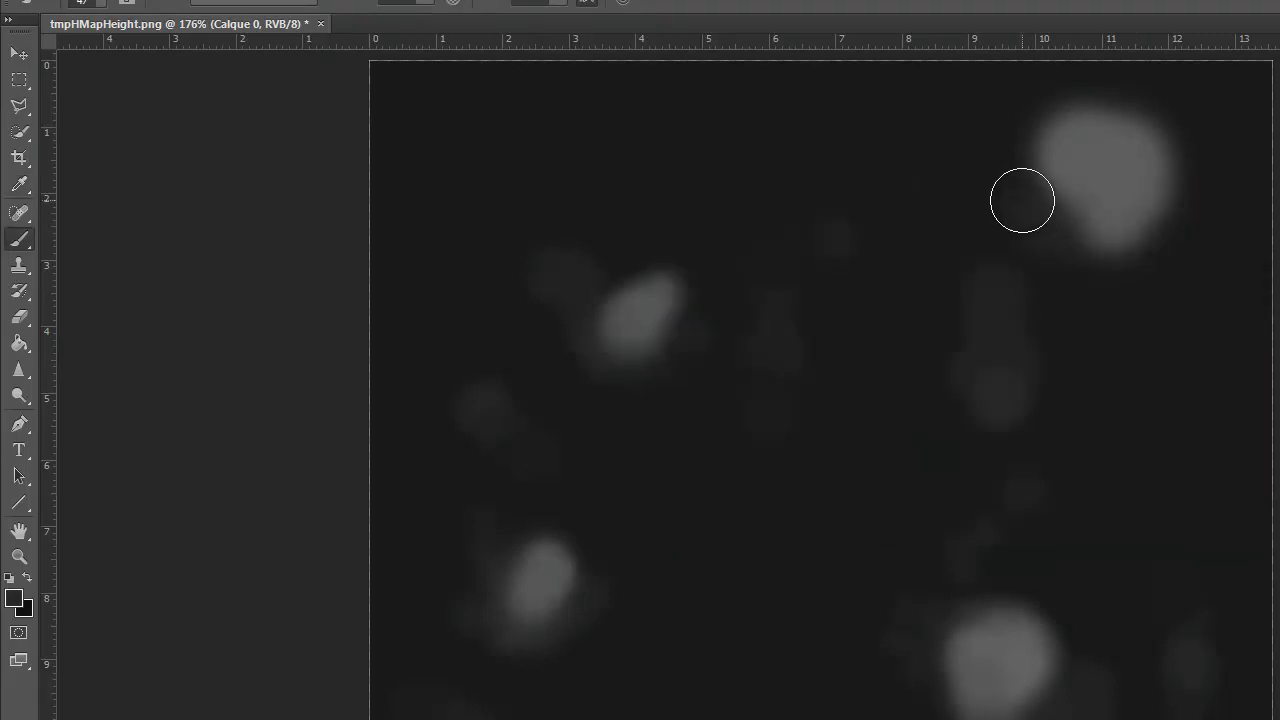
mouse_move(1015, 176)
mouse_down()
mouse_move(1020, 134)
mouse_move(1041, 114)
mouse_move(1166, 106)
mouse_move(1190, 172)
mouse_move(1183, 200)
mouse_move(1146, 254)
mouse_move(1116, 264)
mouse_up()
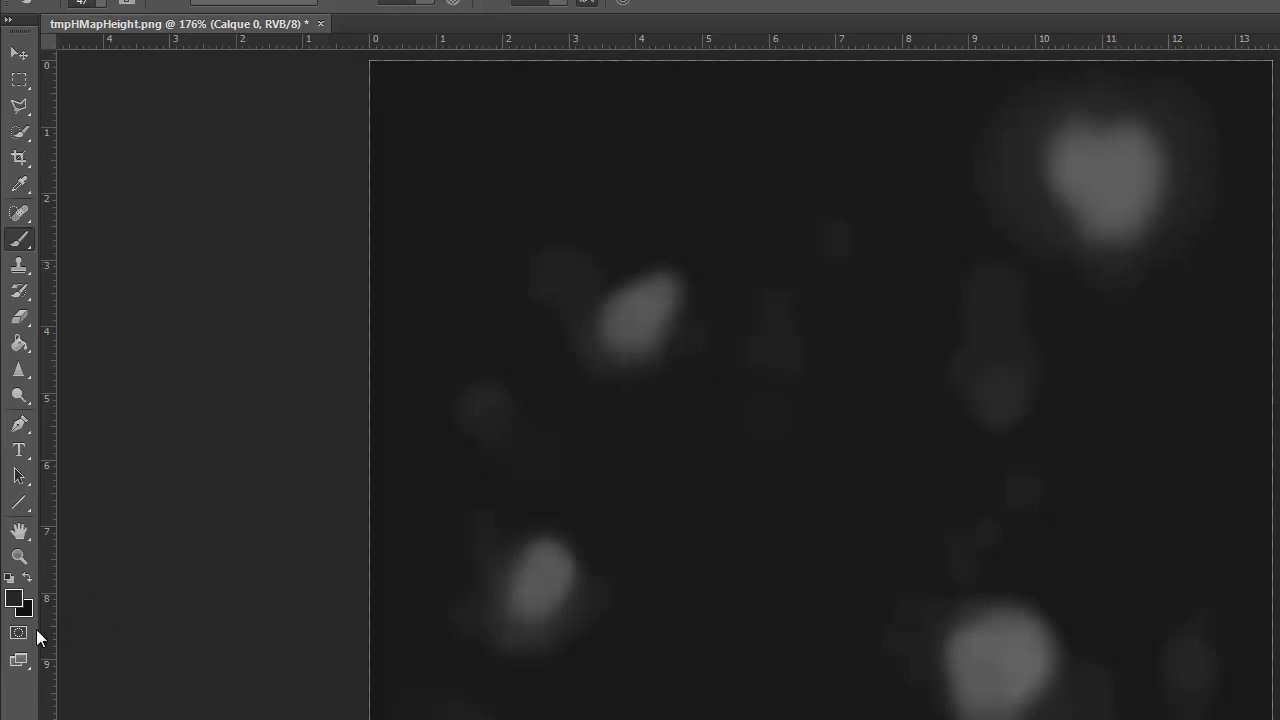
- Paint a dark crater in the new hill's centre with a 25 px brush in background grey 191919
click(14, 600)
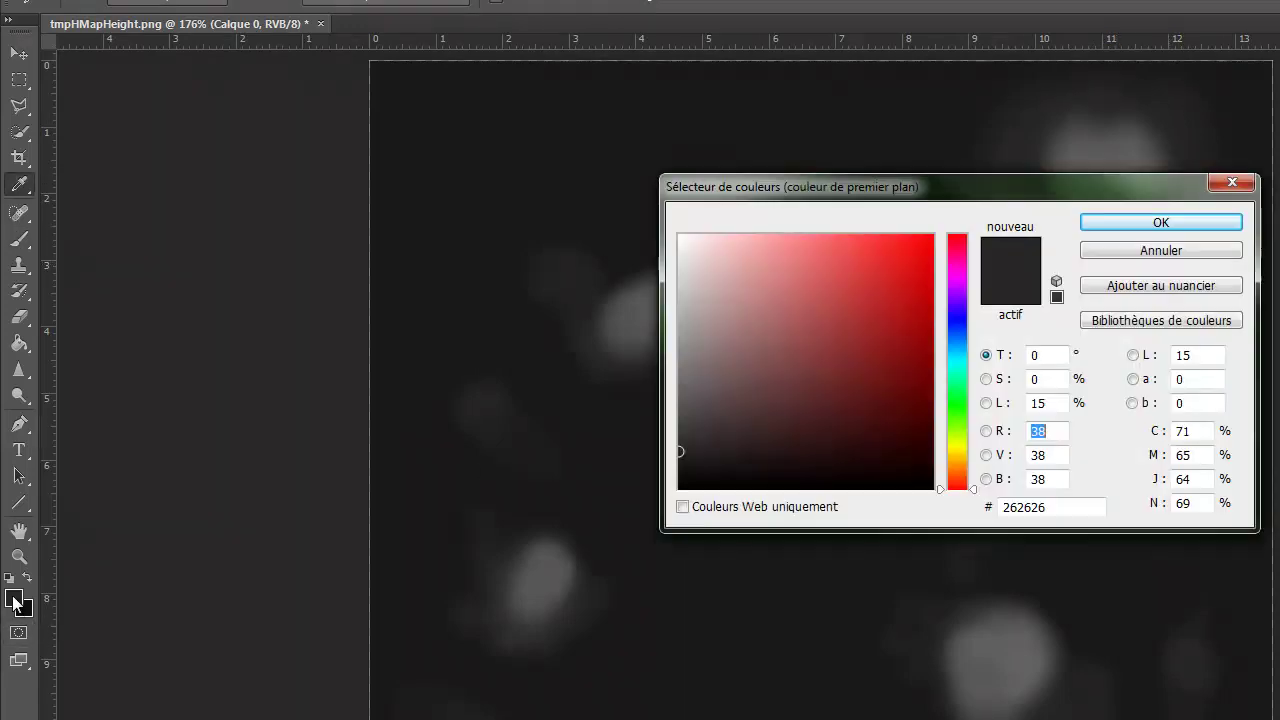
click(457, 168)
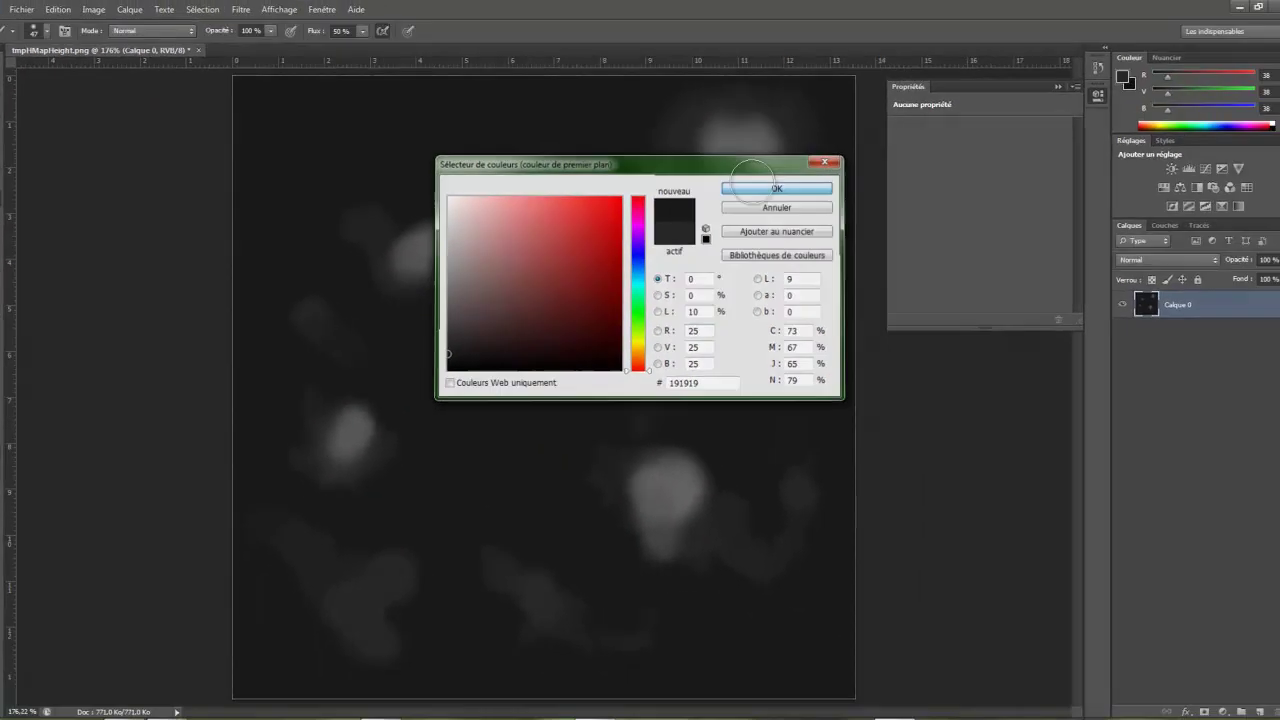
click(1148, 221)
click(47, 31)
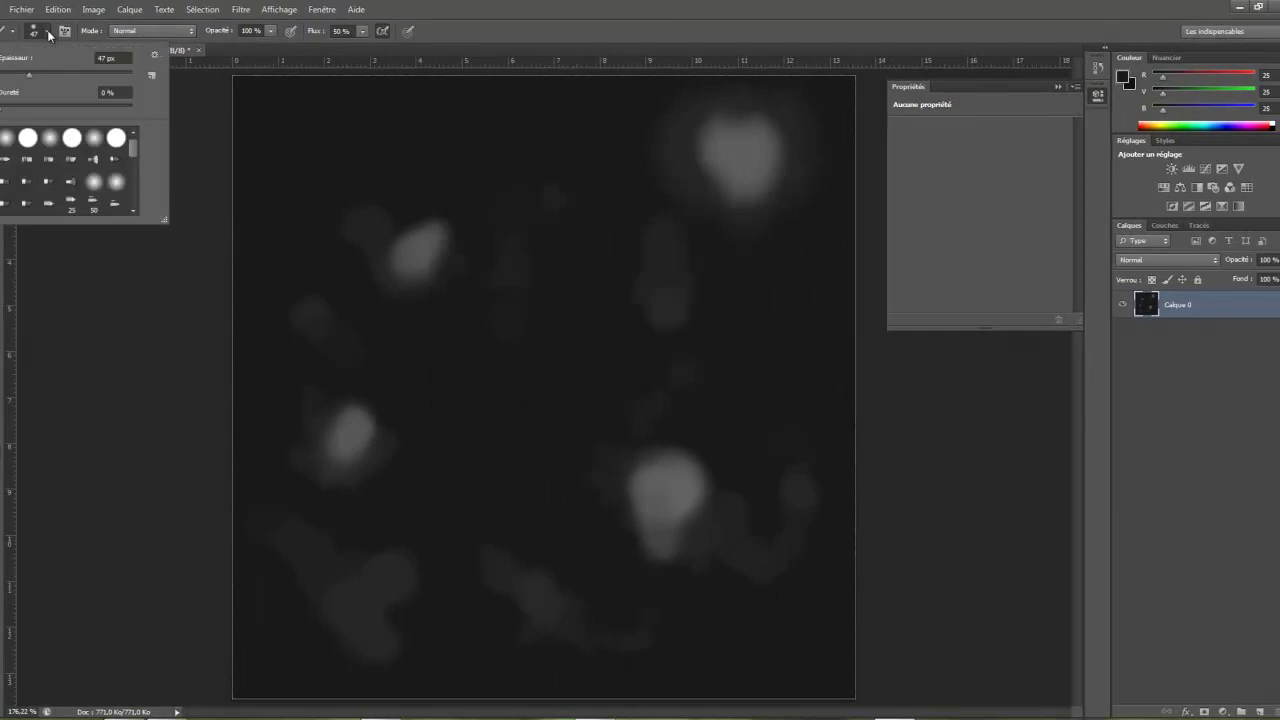
drag(36, 79, 28, 78)
click(742, 154)
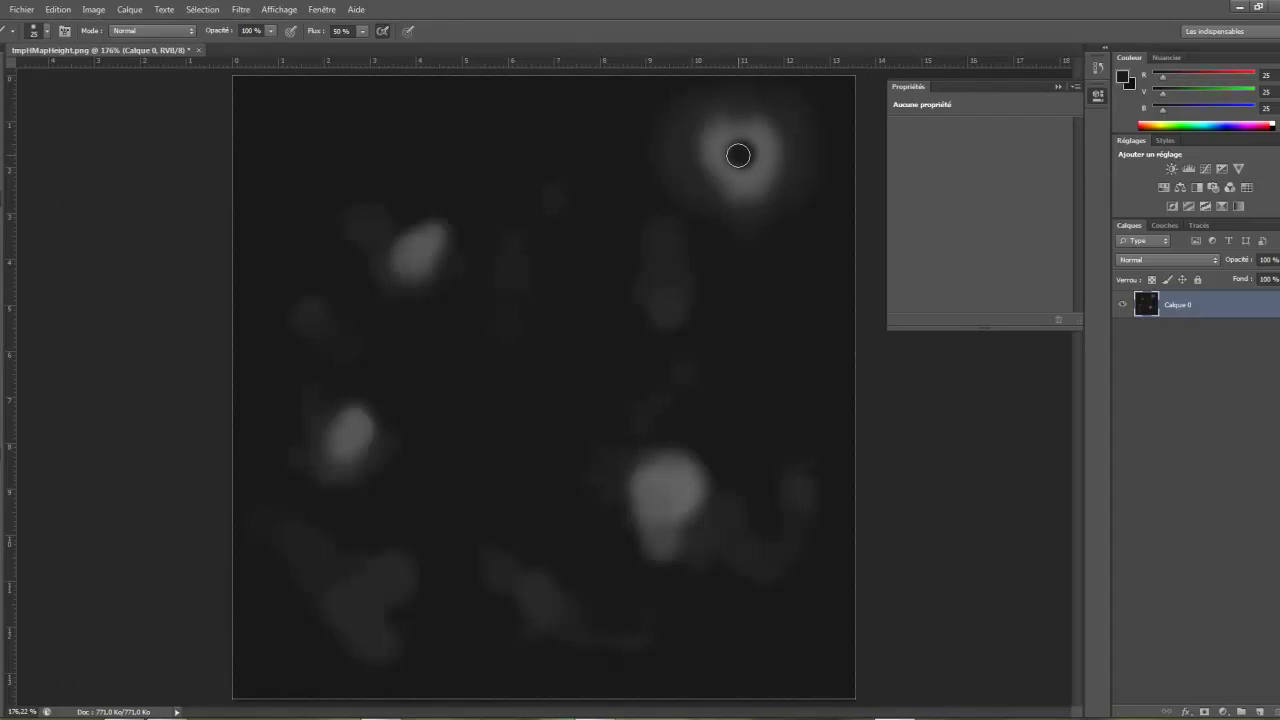
click(740, 157)
- Save the height map, switch back to iClone and view the updated terrain from above the new crater
key(ctrl+s)
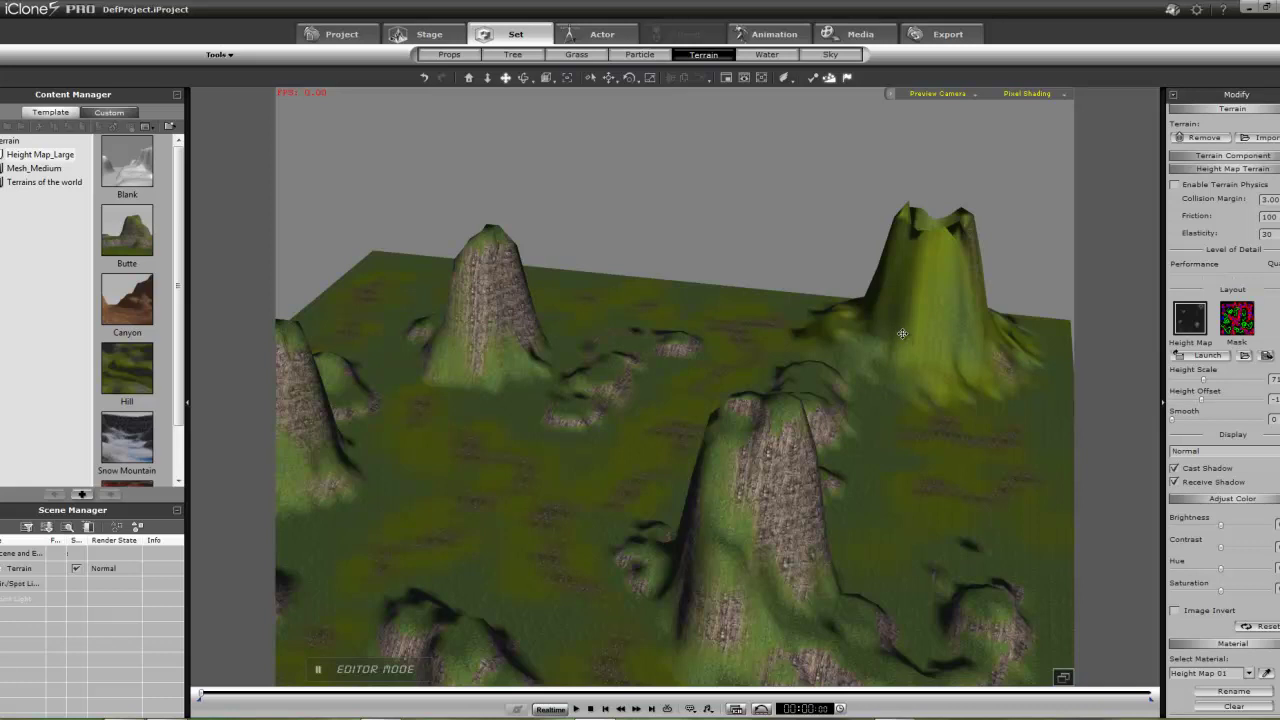
middle_drag(901, 331, 808, 422)
right_drag(808, 422, 587, 458)
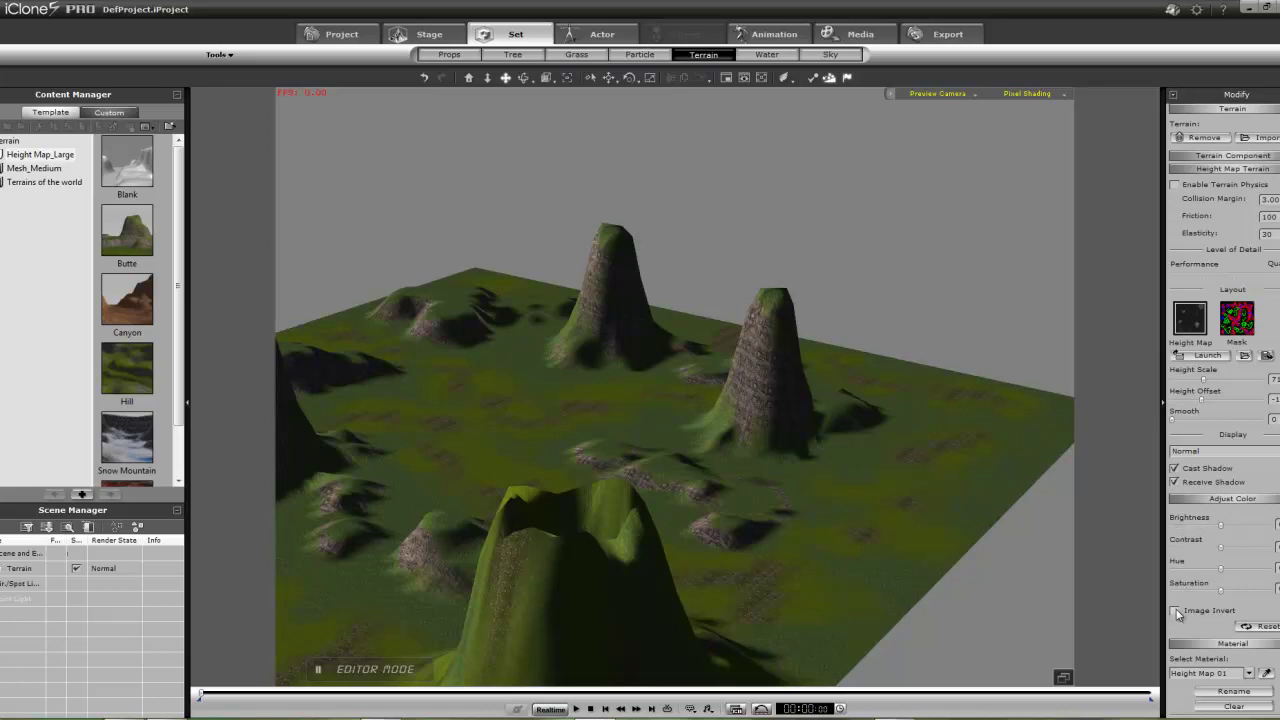
- Pick the butte's rock material Height Map 02 and load Bitmap2Material2_Diffuse_0000 from the Neige folder as its diffuse texture
drag(1178, 636, 1149, 287)
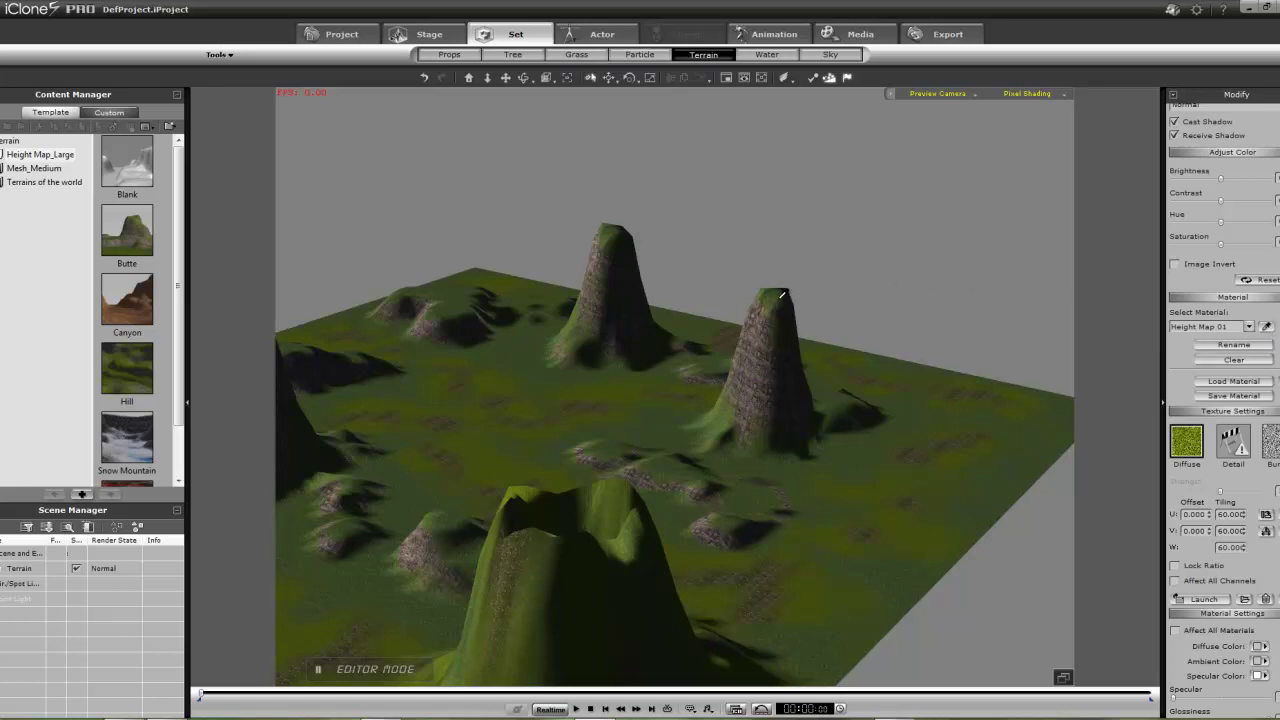
click(775, 297)
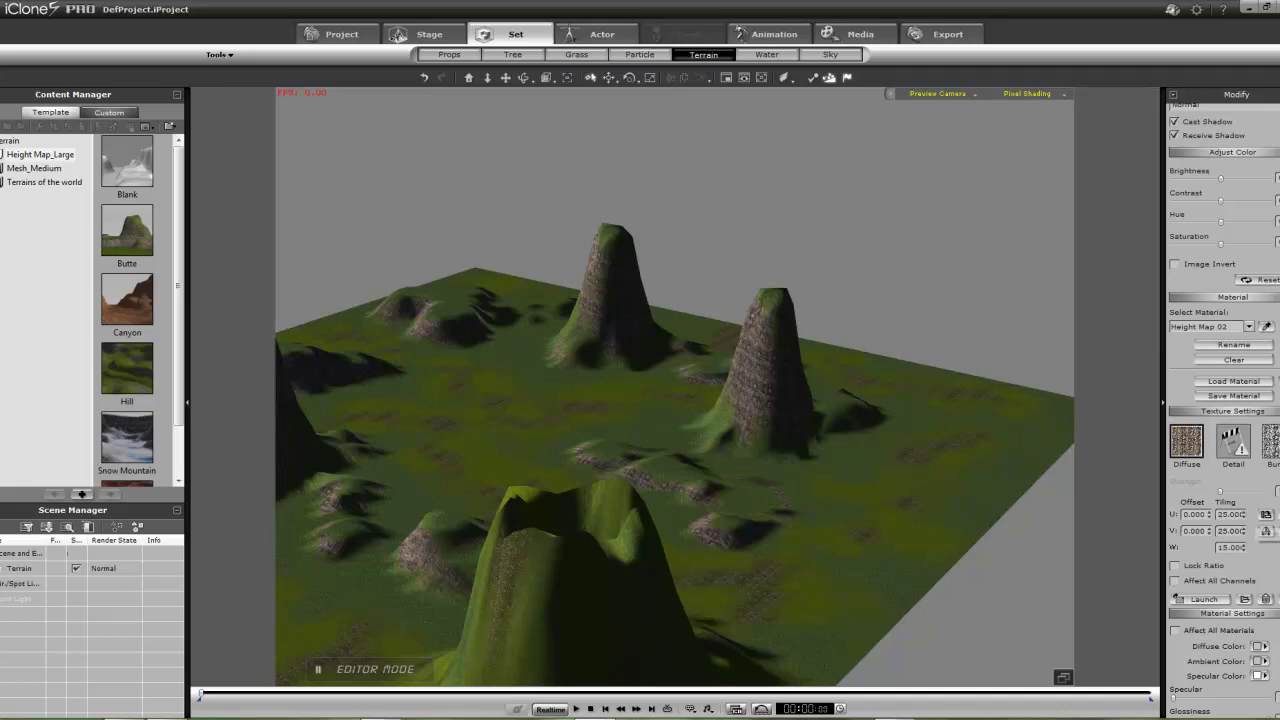
click(1266, 326)
double_click(1185, 441)
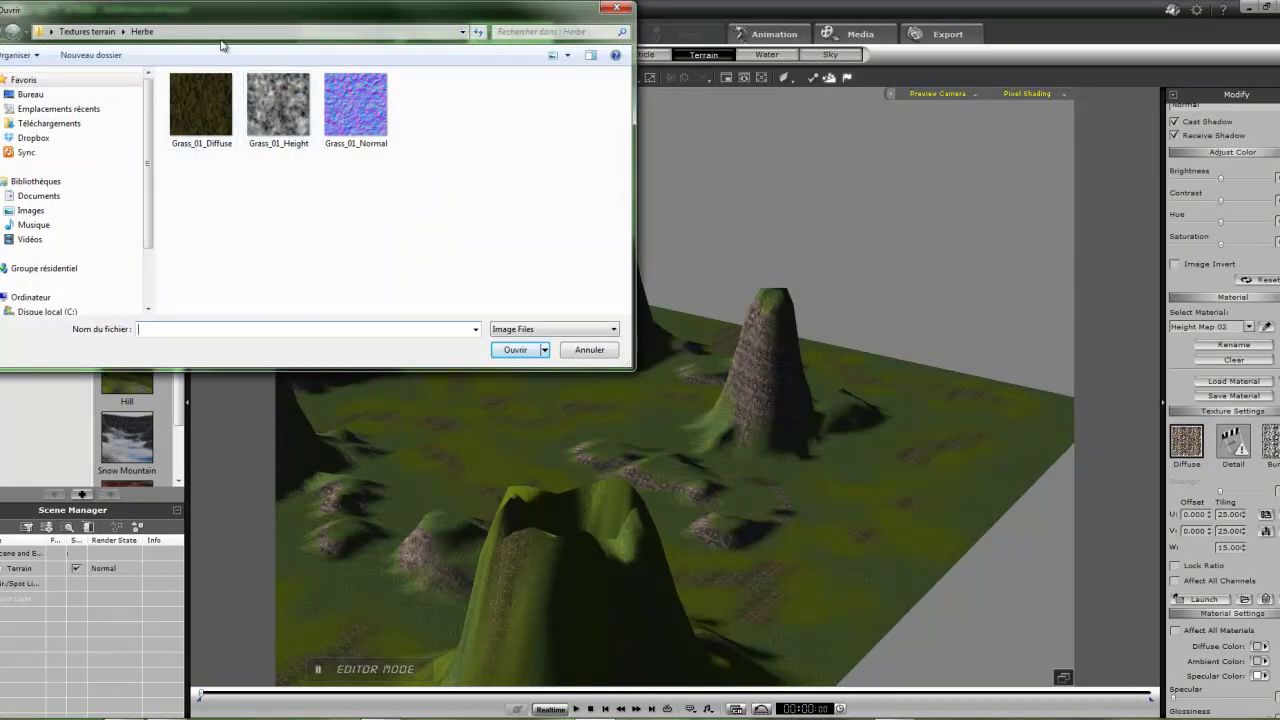
click(84, 33)
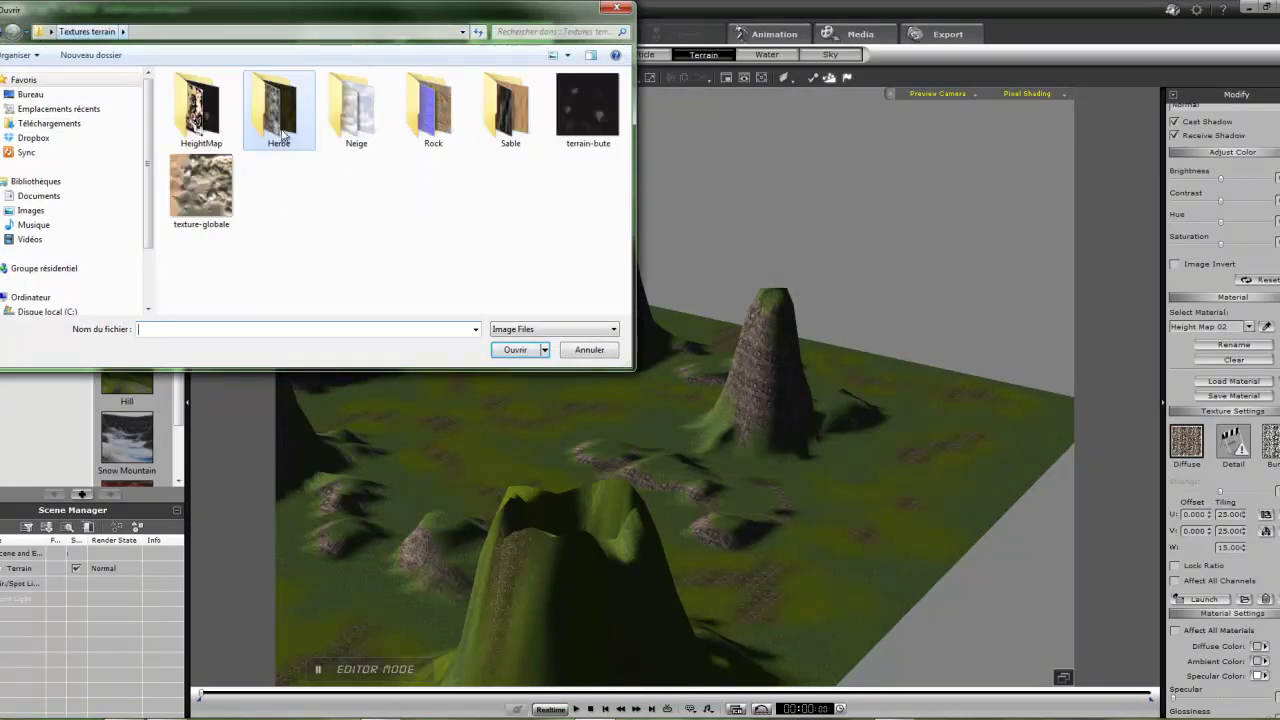
double_click(358, 145)
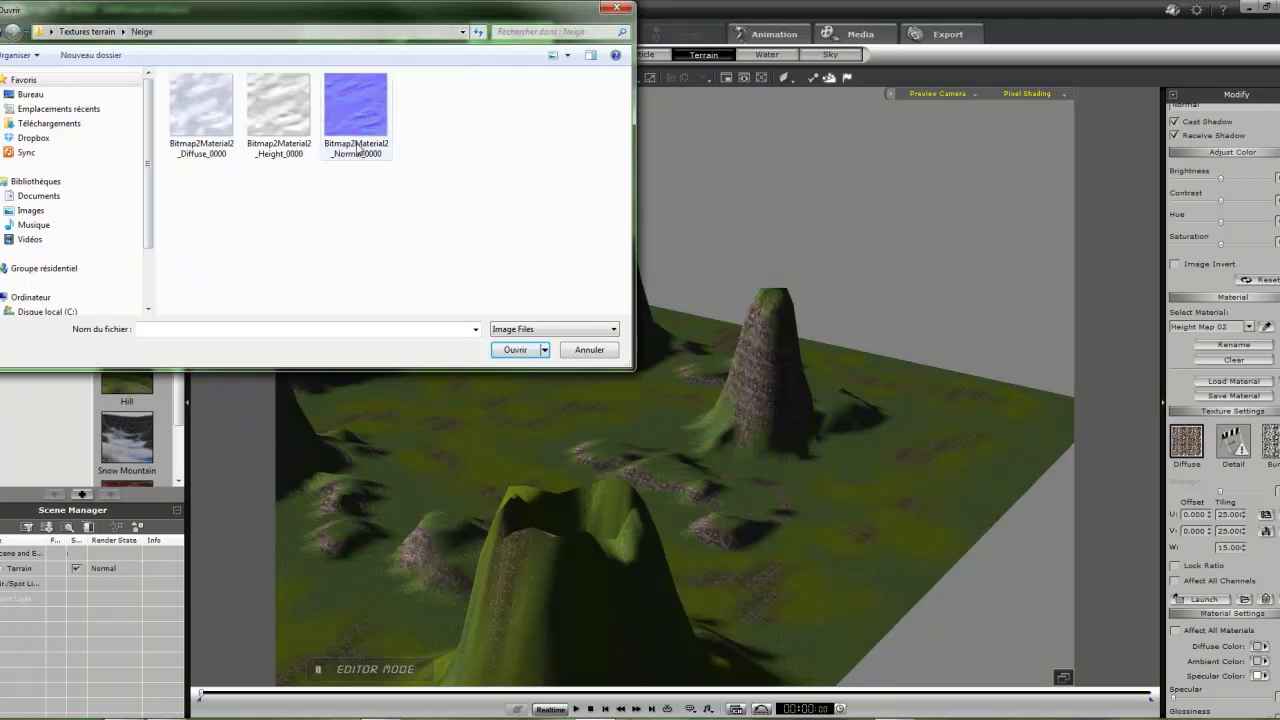
click(193, 110)
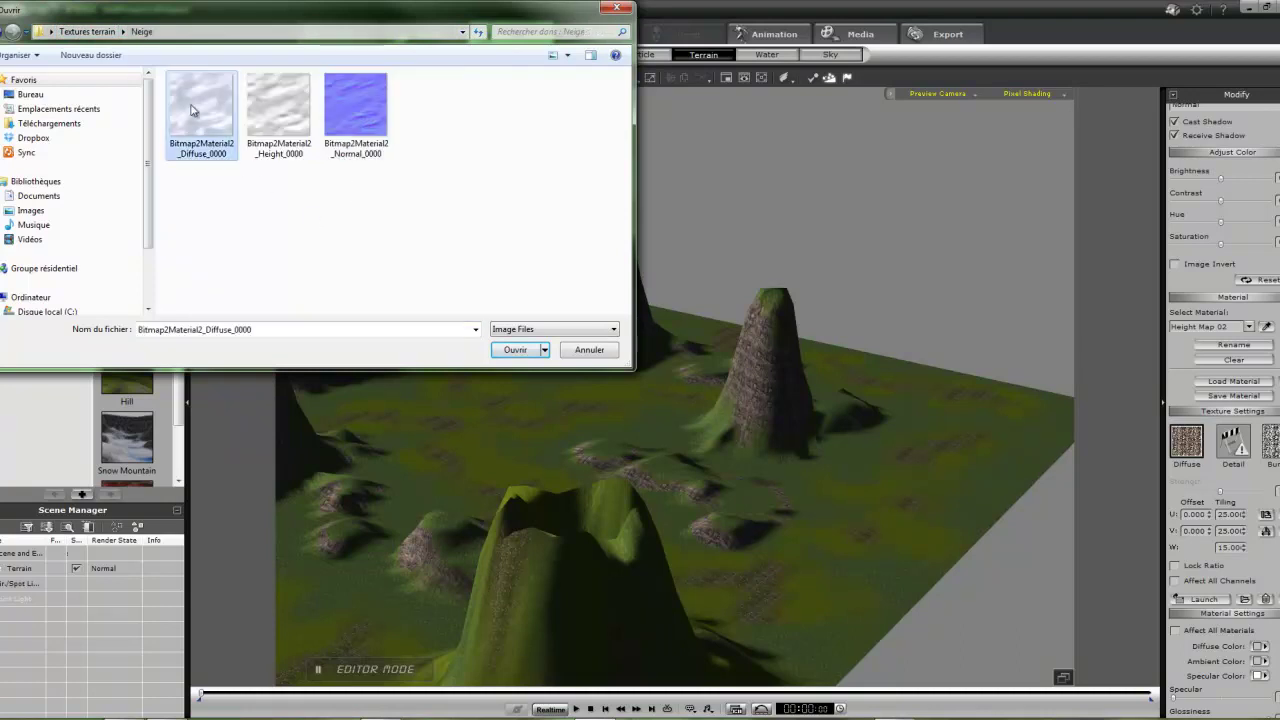
click(515, 352)
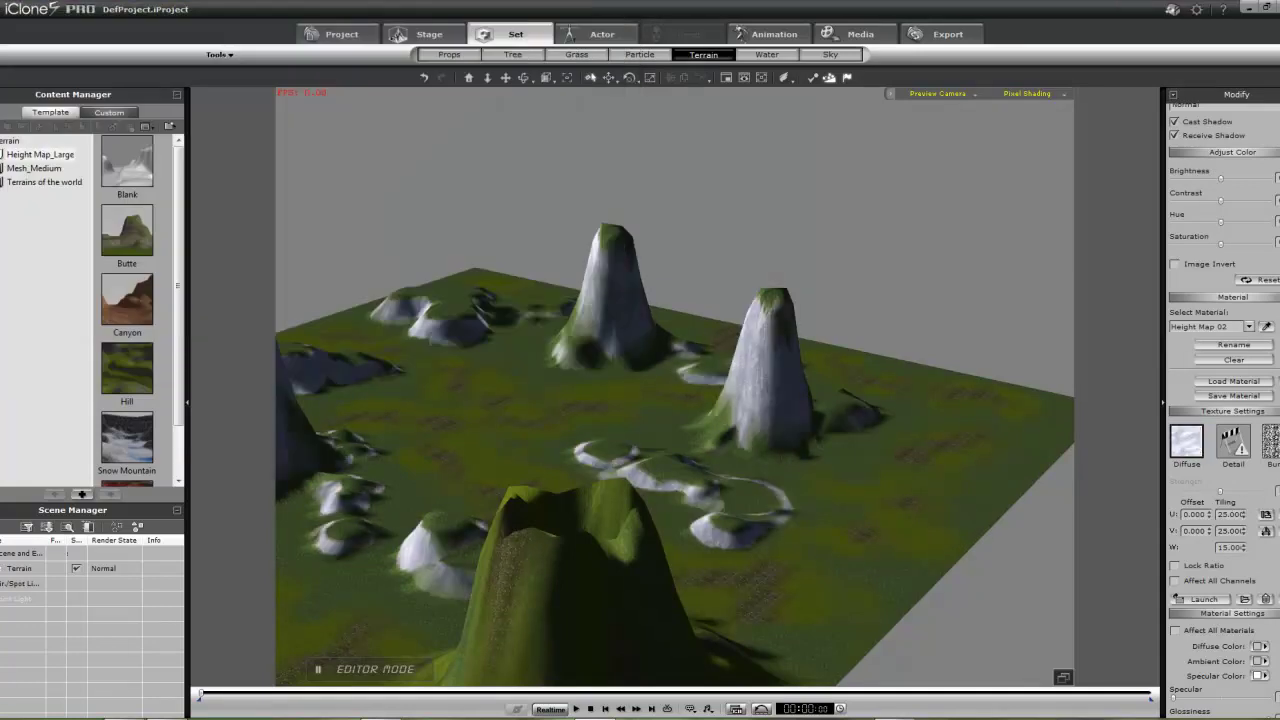
- Load Grass_01_Normal as the bump texture of Height Map 02, using the Import as Normal Map option
click(1270, 440)
click(355, 105)
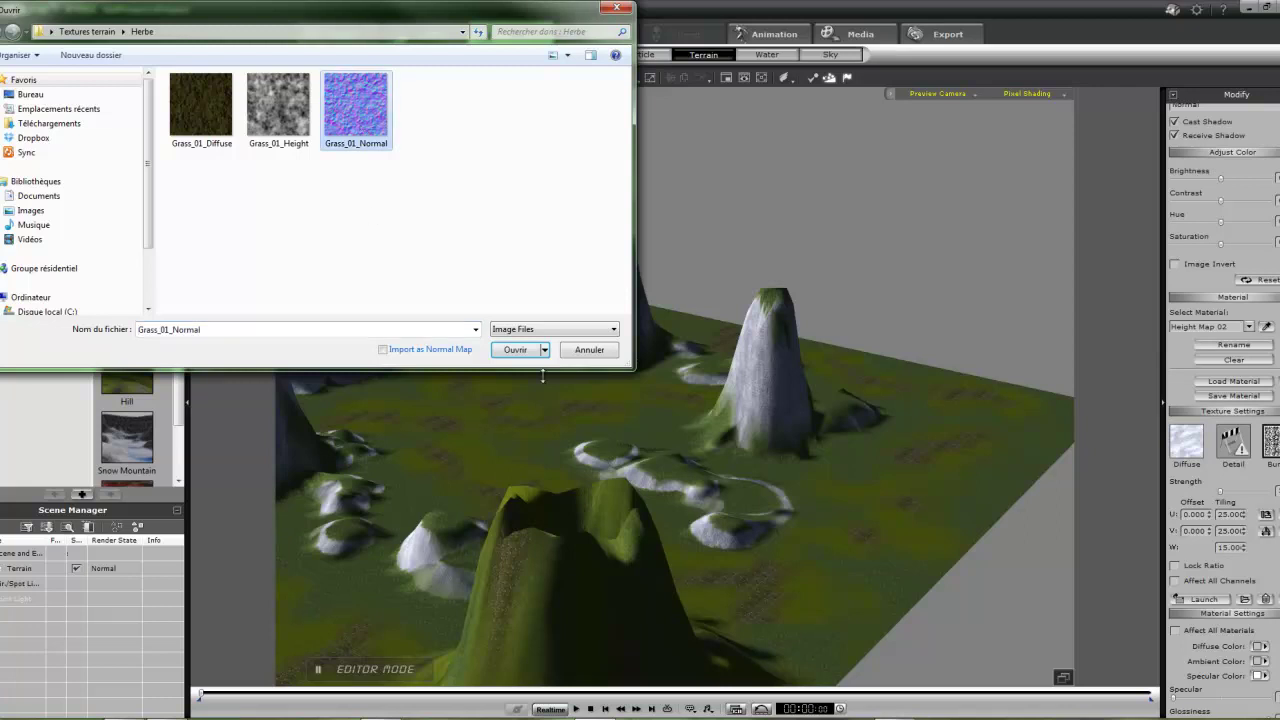
click(515, 350)
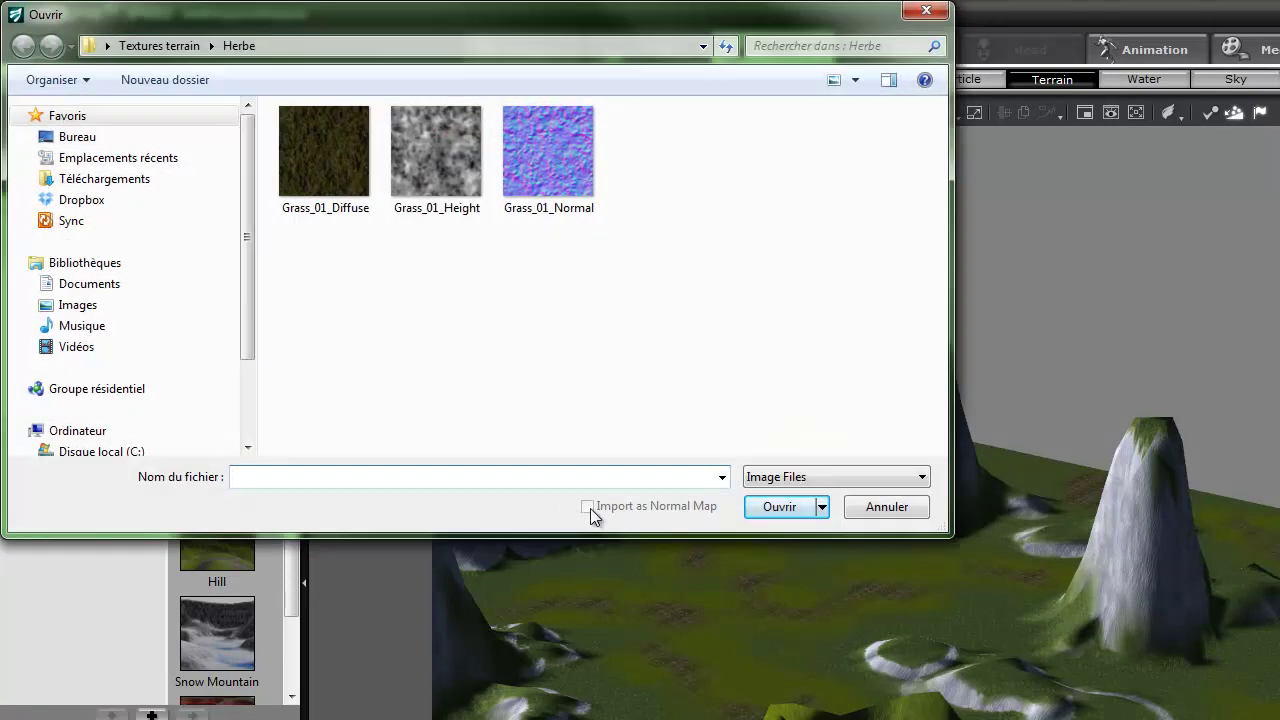
click(553, 156)
click(589, 507)
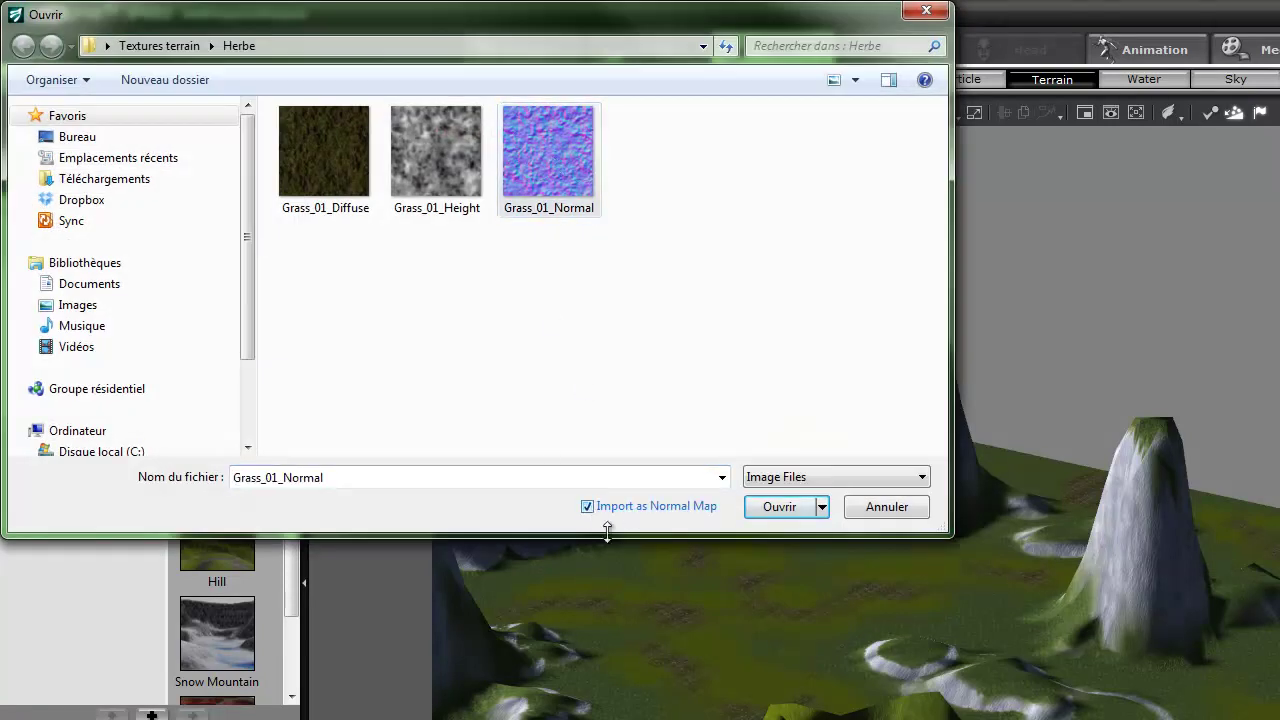
click(771, 510)
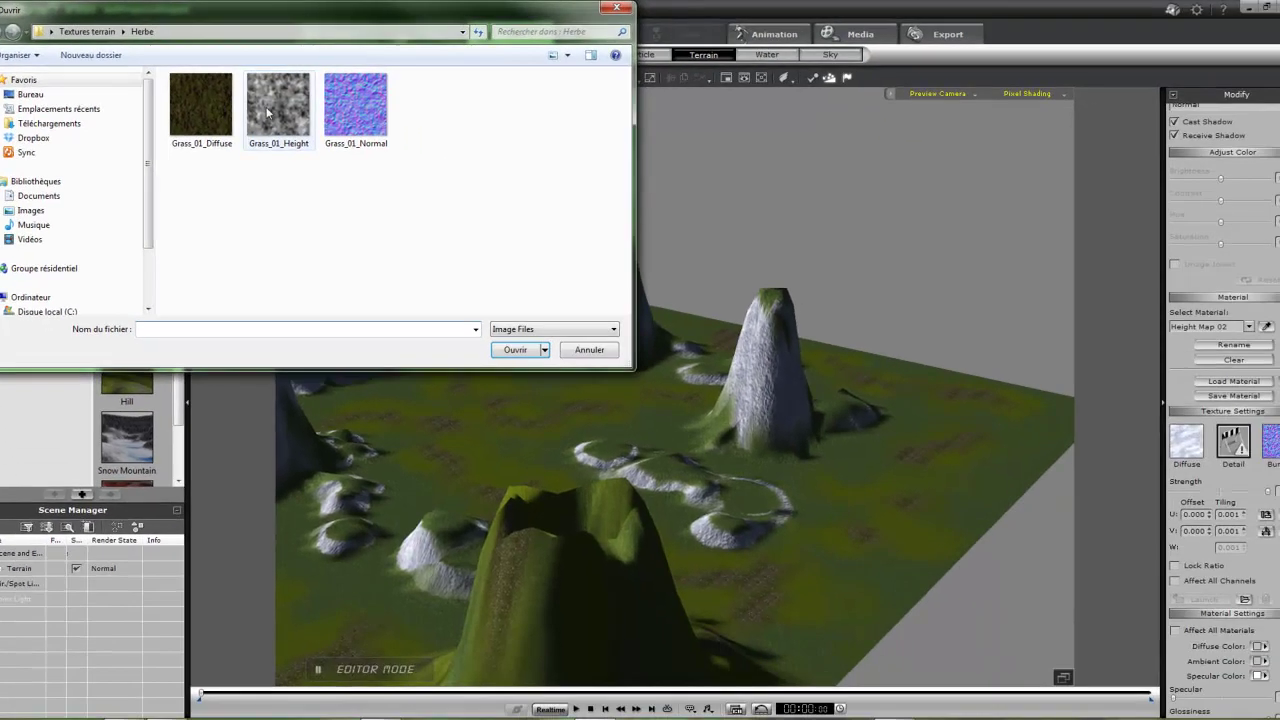
- Load Grass_01_Height as the detail texture of Height Map 02 and lower its strength
click(278, 105)
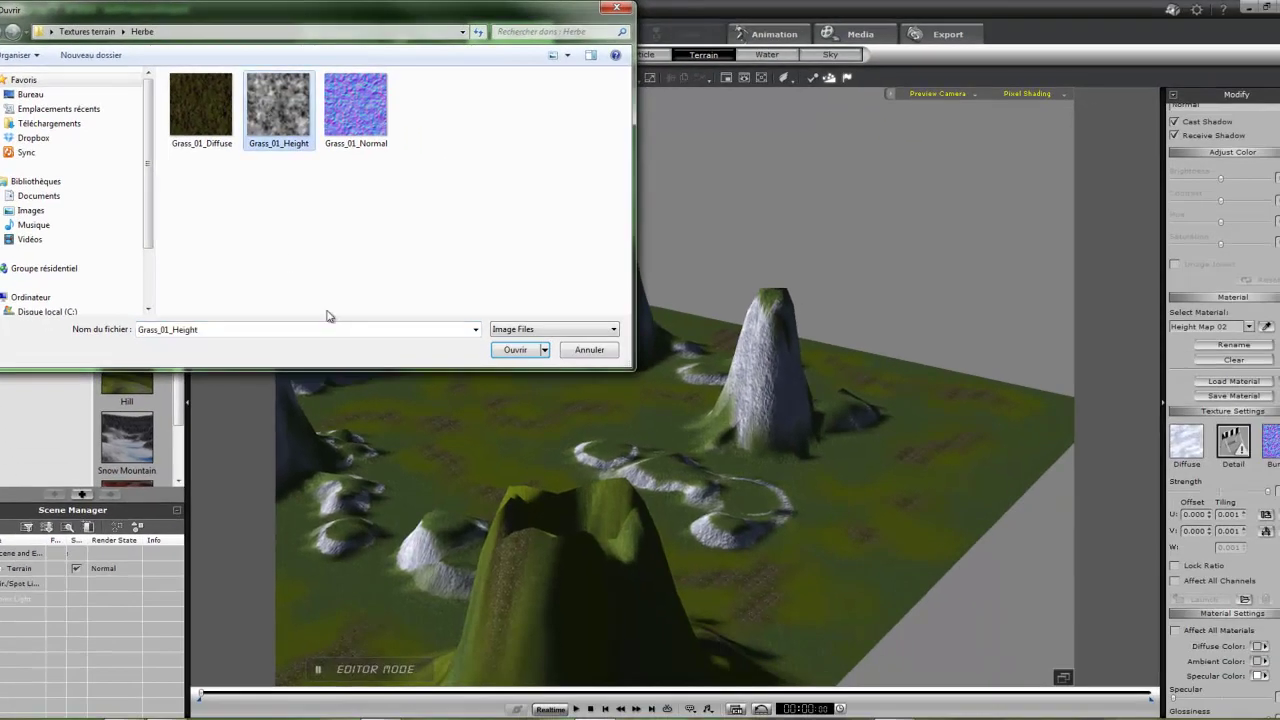
click(511, 349)
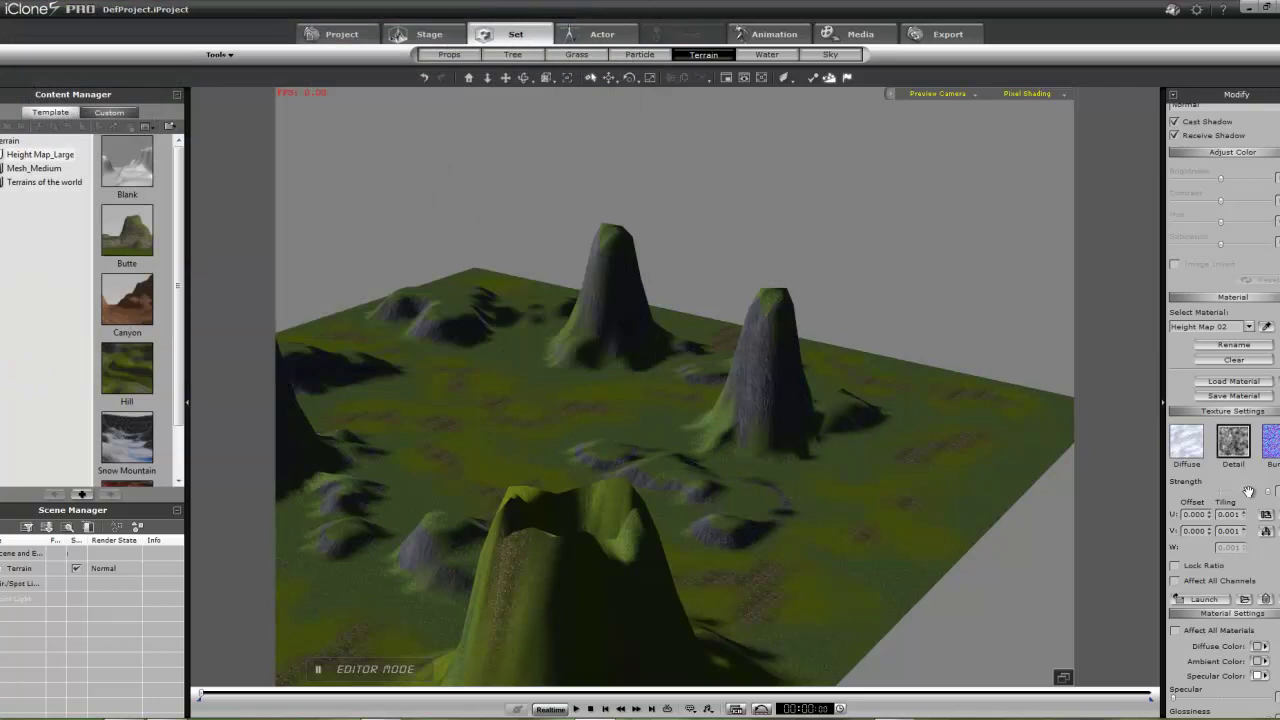
drag(1269, 494, 1194, 500)
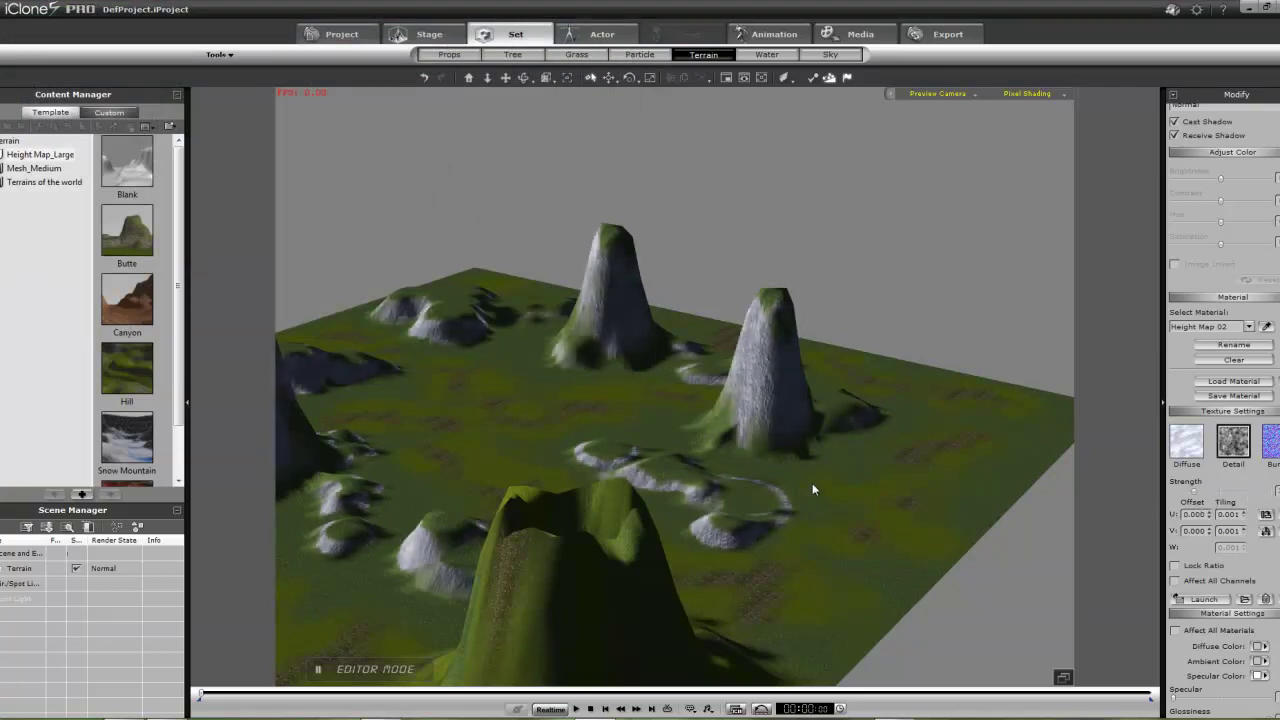
scroll(735, 435, up, 1)
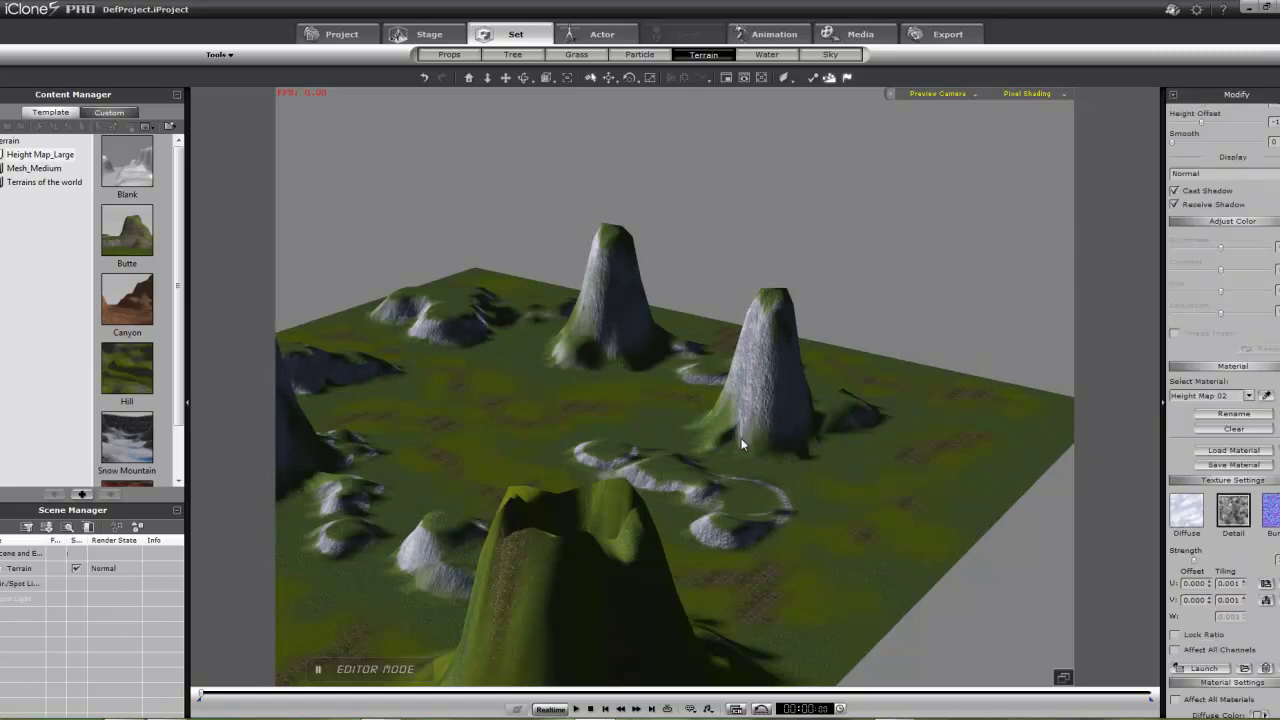
scroll(747, 437, up, 3)
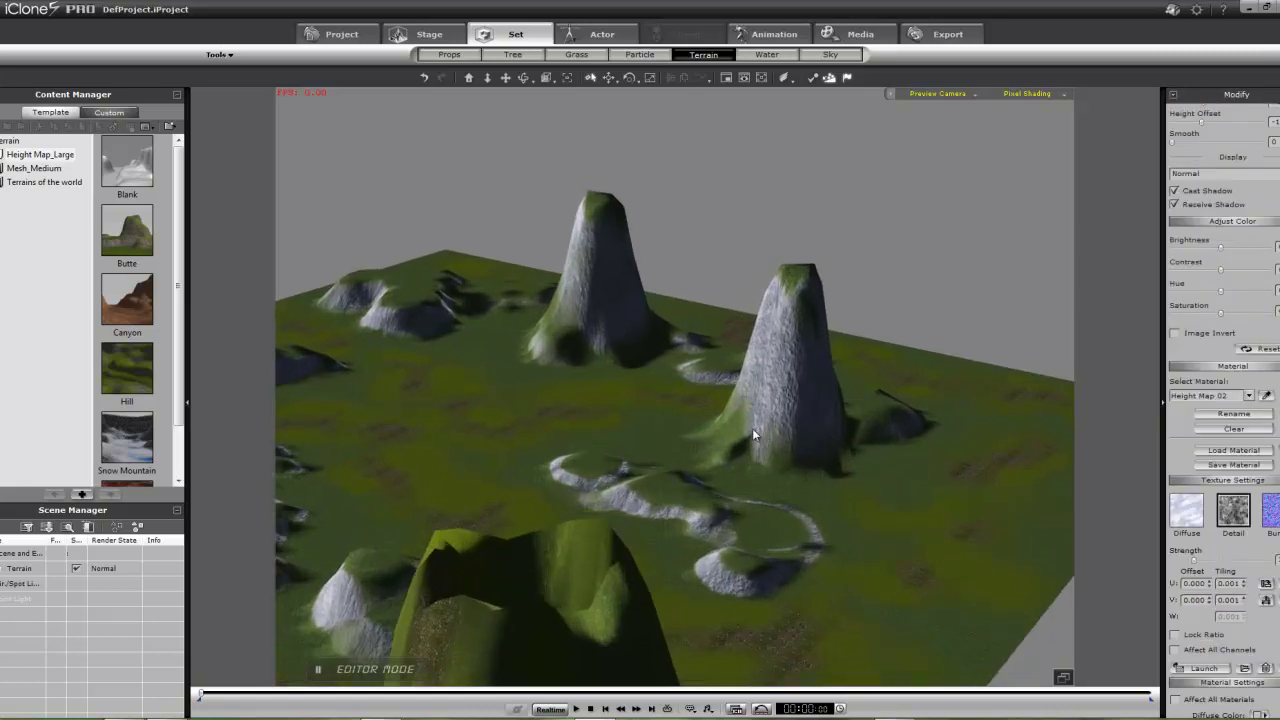
- Lower the bump texture strength of Height Map 02 and reduce its detail texture strength to 0
scroll(752, 430, up, 5)
scroll(754, 426, up, 1)
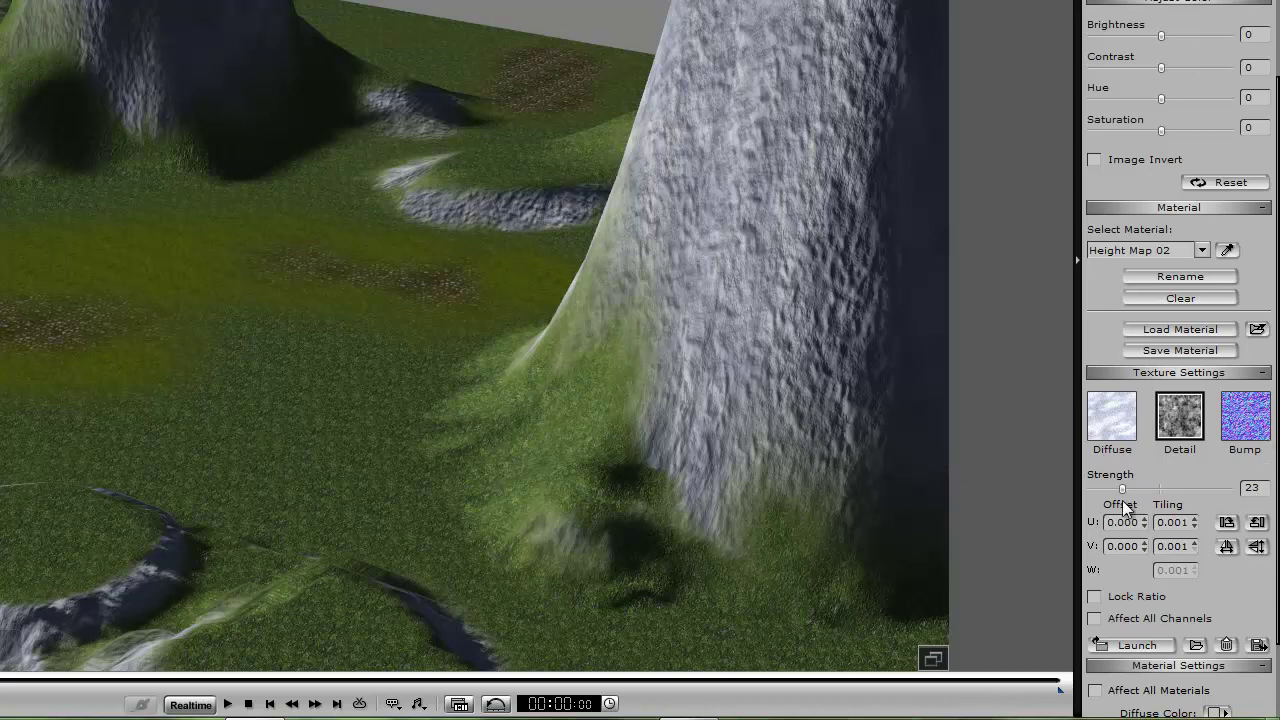
drag(1119, 489, 1106, 492)
click(1242, 420)
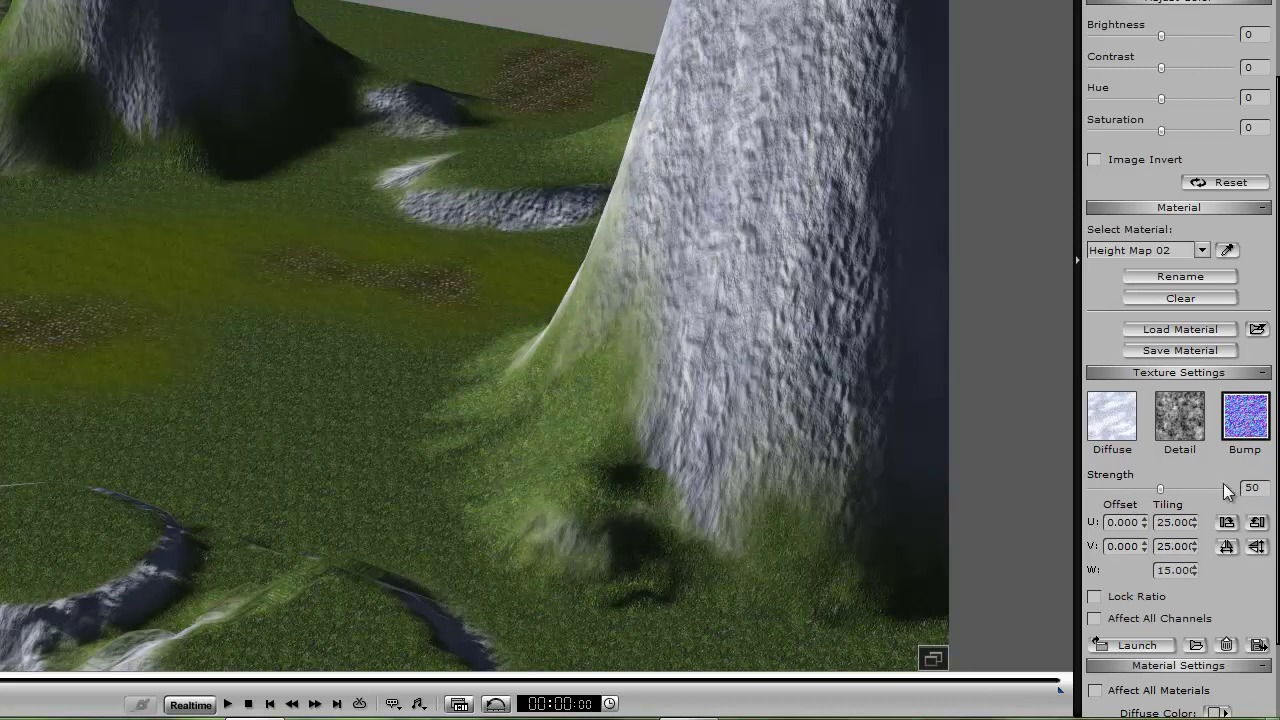
mouse_move(1160, 484)
mouse_down()
mouse_move(1129, 492)
mouse_move(1145, 489)
mouse_up()
click(1192, 428)
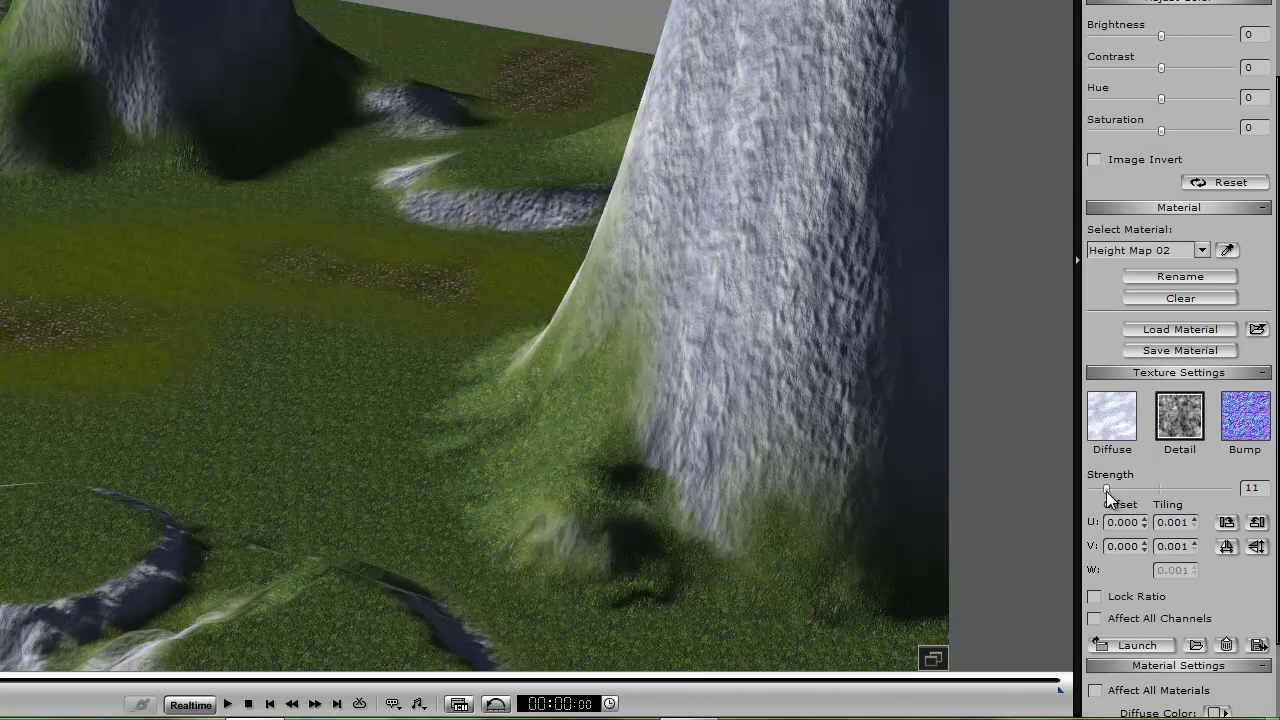
drag(1107, 491, 1088, 493)
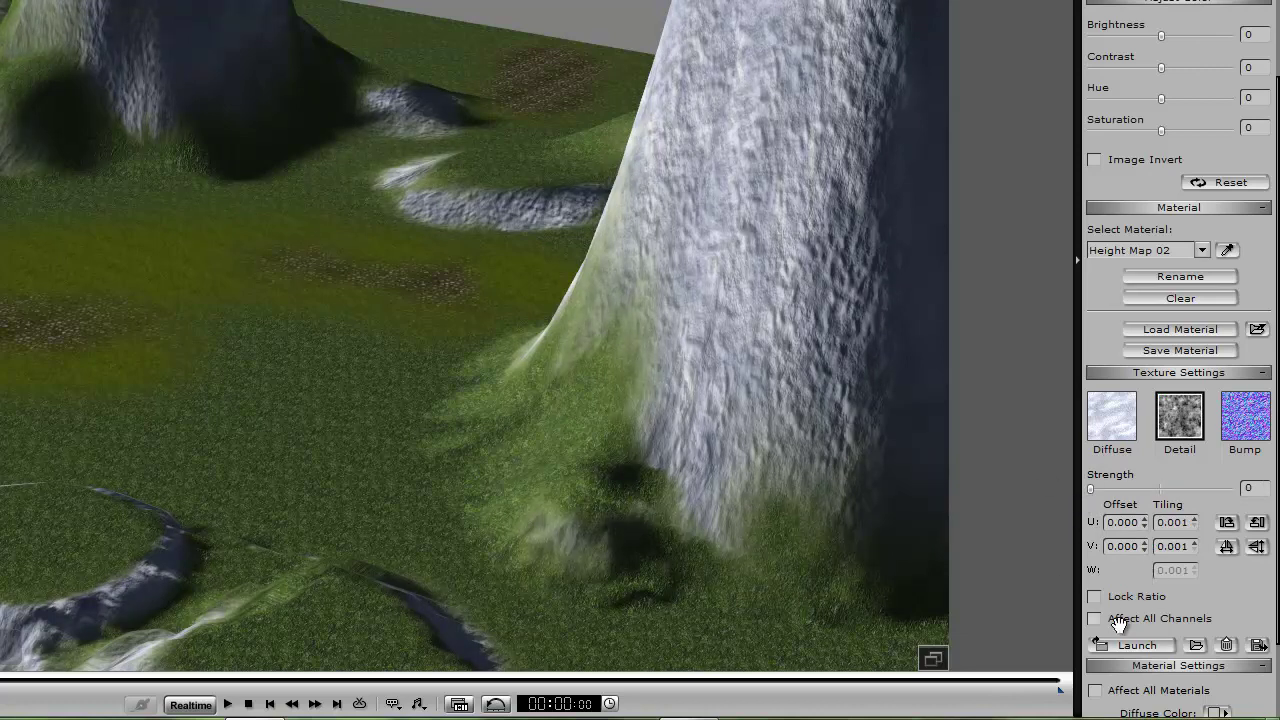
- Set the tiling of all Height Map 02 texture channels to 10 with Lock Ratio and Affect All Channels enabled
click(1093, 596)
click(1094, 619)
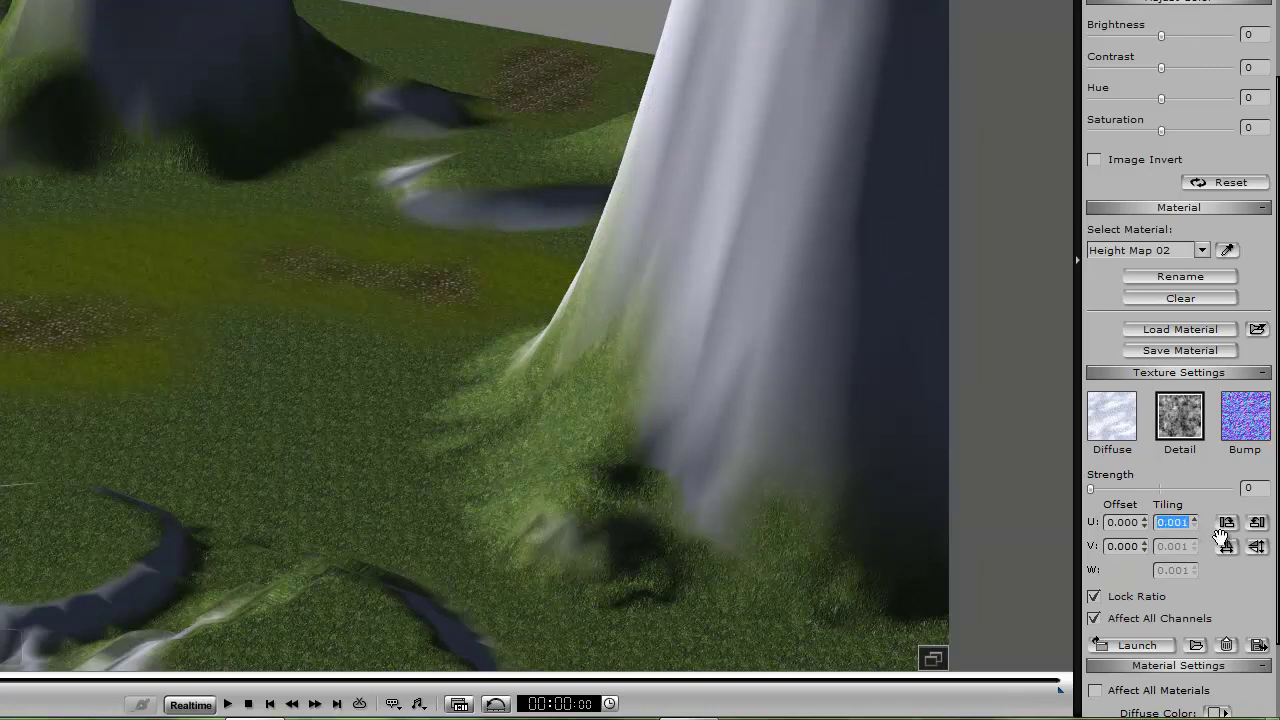
text(10)
key(Return)
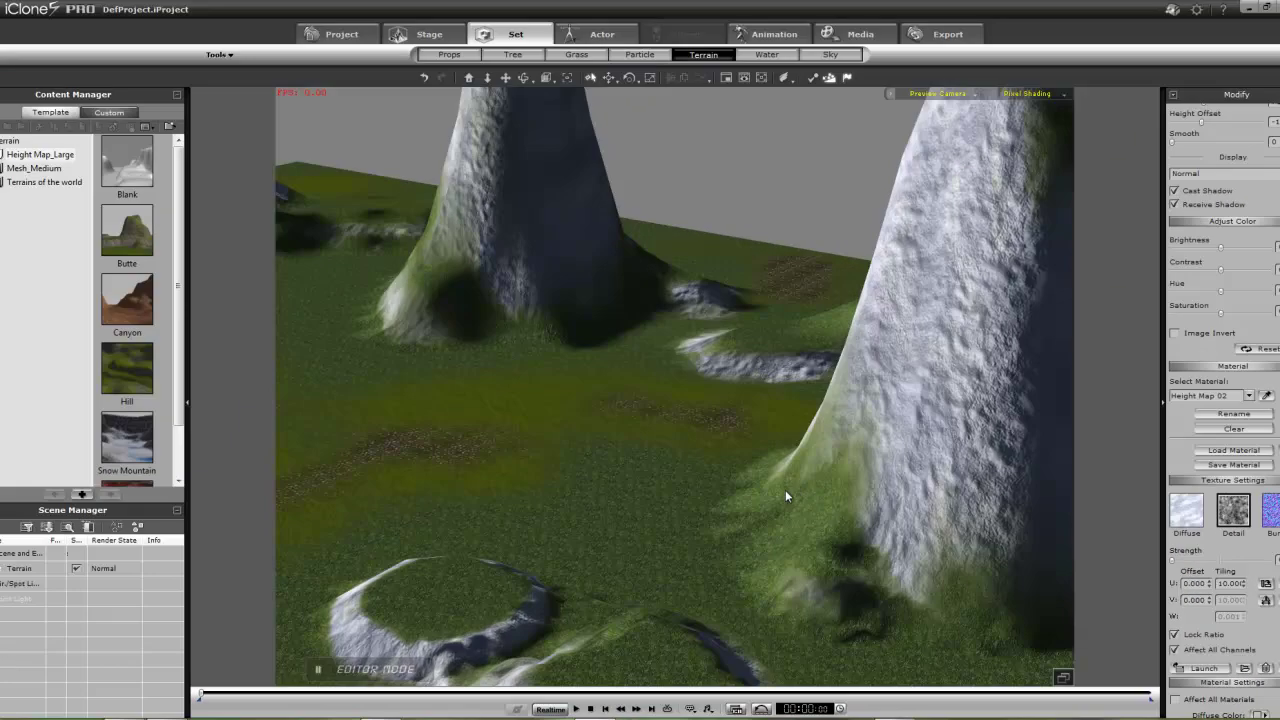
scroll(785, 489, down, 5)
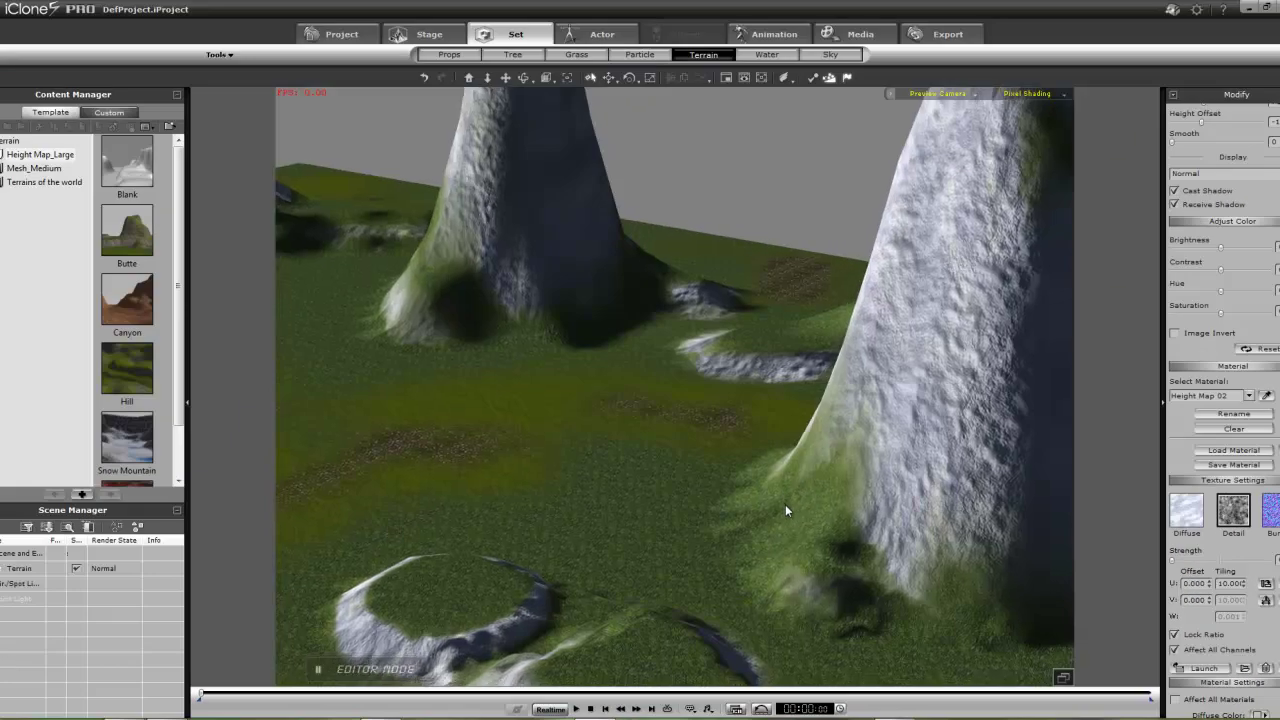
scroll(785, 522, down, 6)
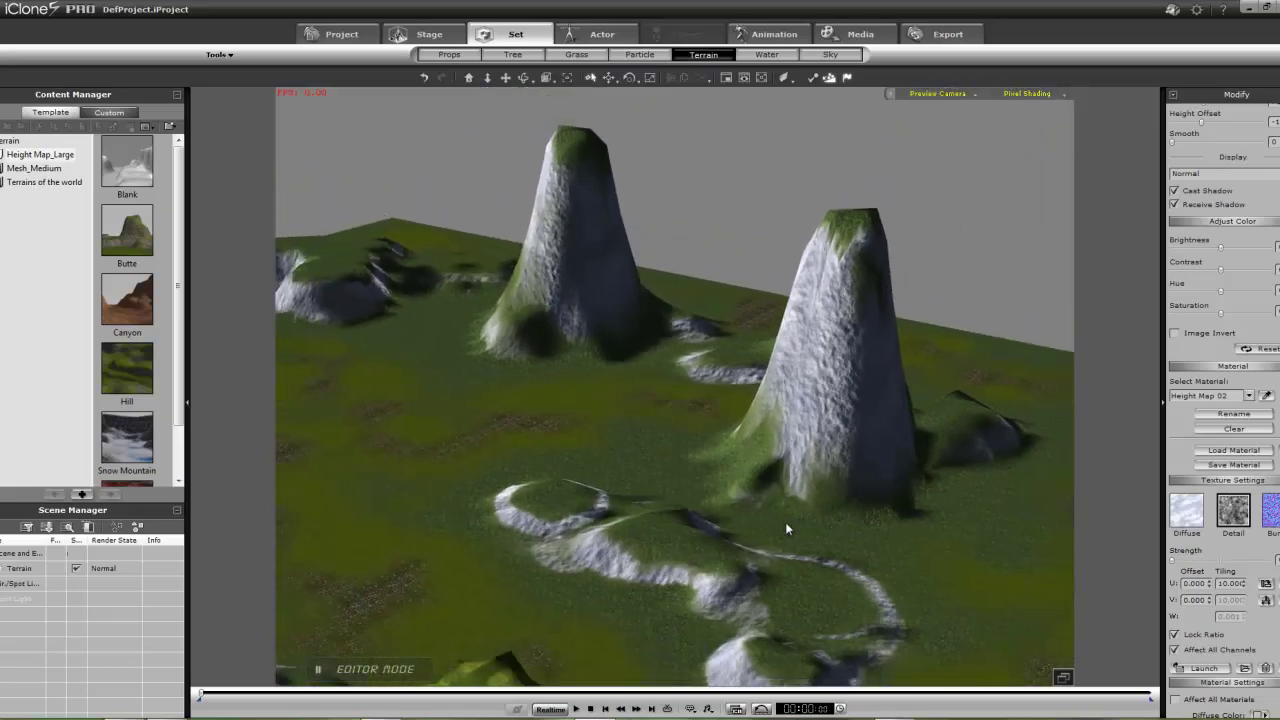
scroll(785, 528, down, 2)
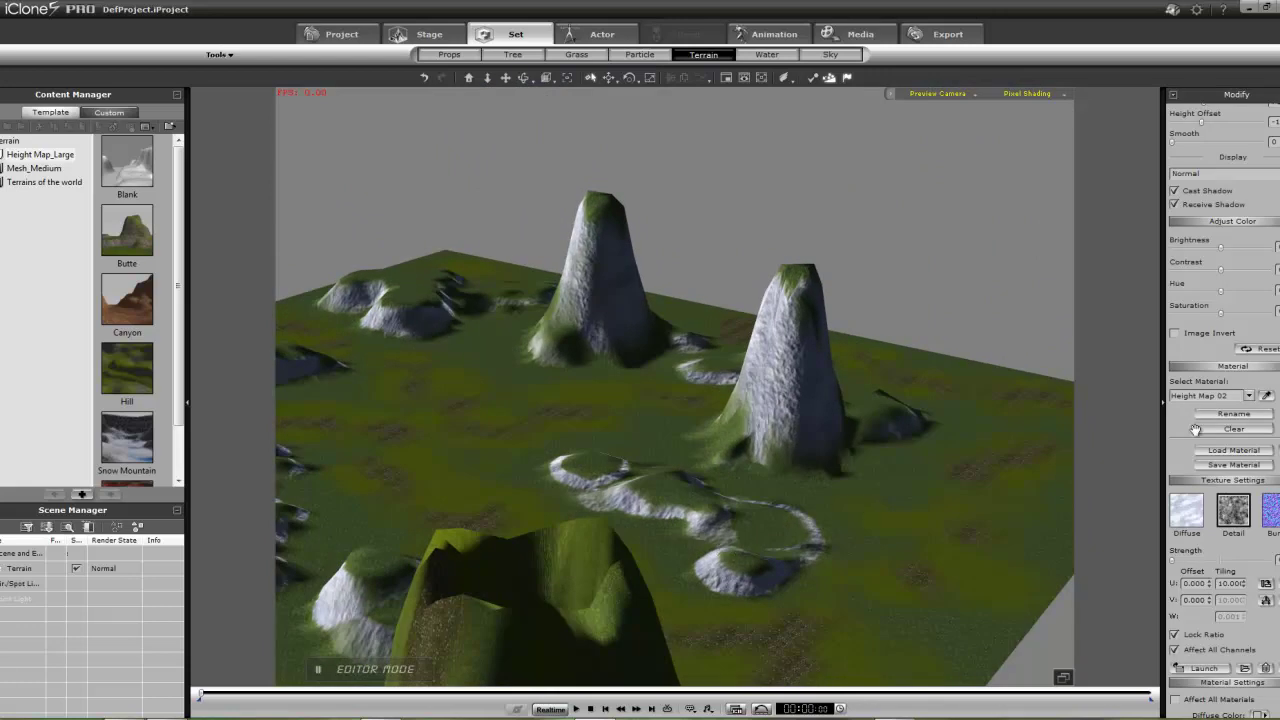
- Turn on Affect All Materials, raise the terrain's specular slightly and lower its glossiness
scroll(1184, 432, up, 4)
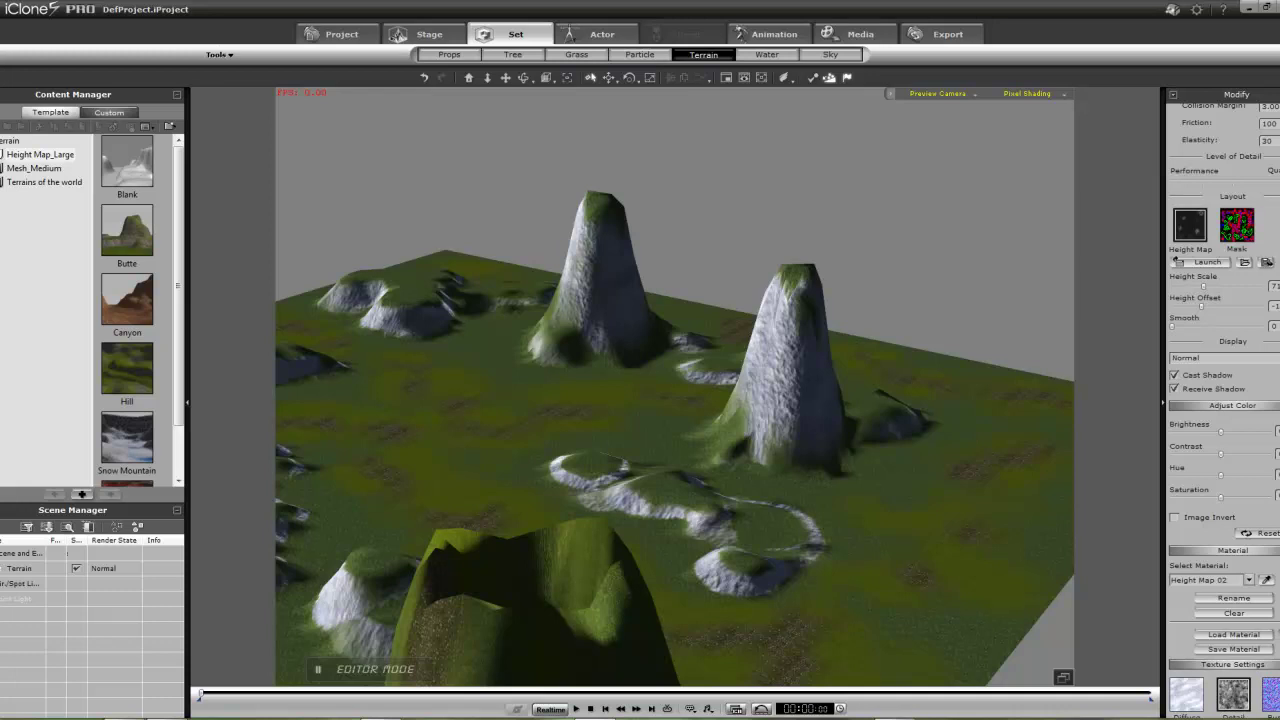
drag(1196, 534, 1221, 236)
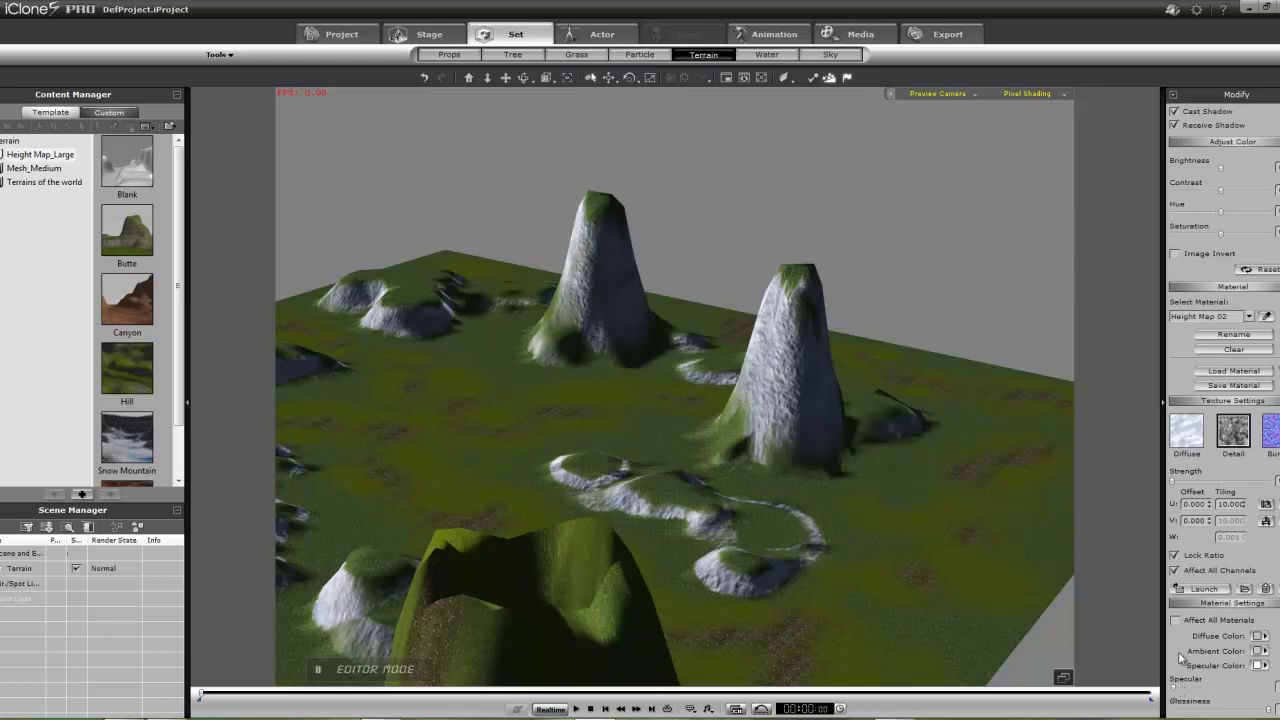
click(1190, 430)
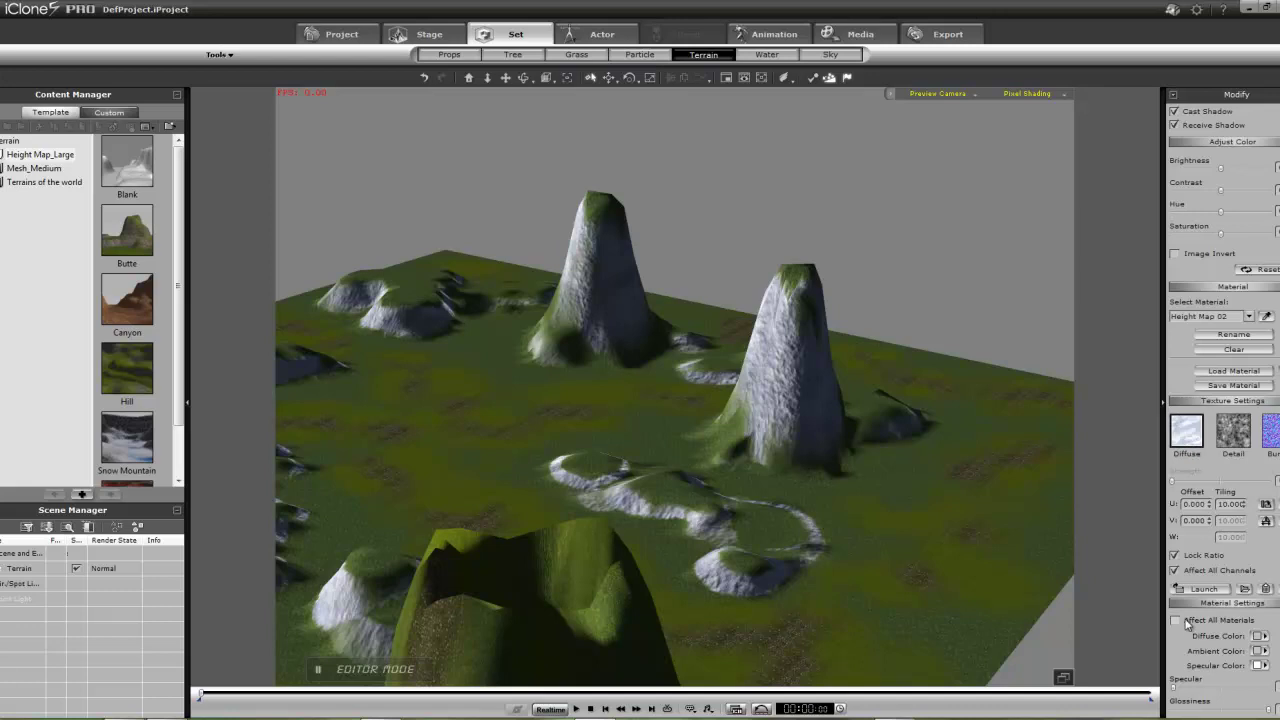
click(1176, 620)
drag(1222, 688, 1183, 688)
drag(1268, 710, 1228, 712)
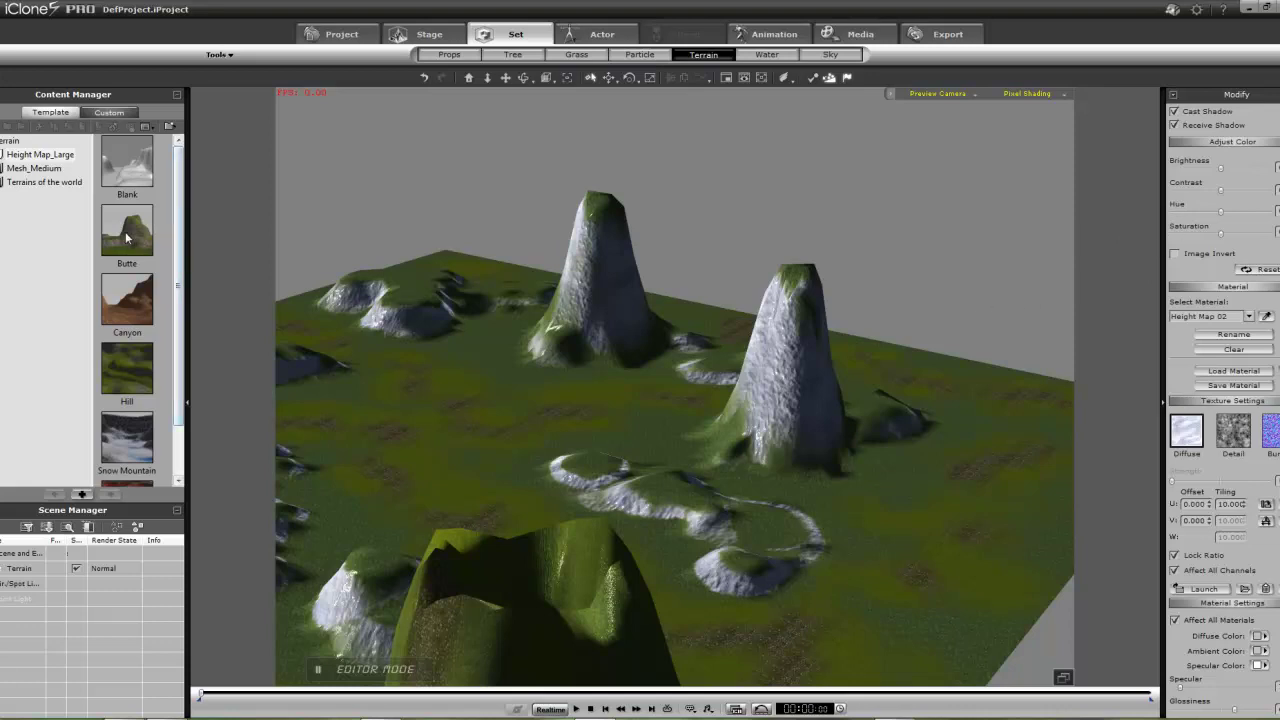
- Enable Terrain Physics for the height map terrain
drag(1182, 360, 1200, 719)
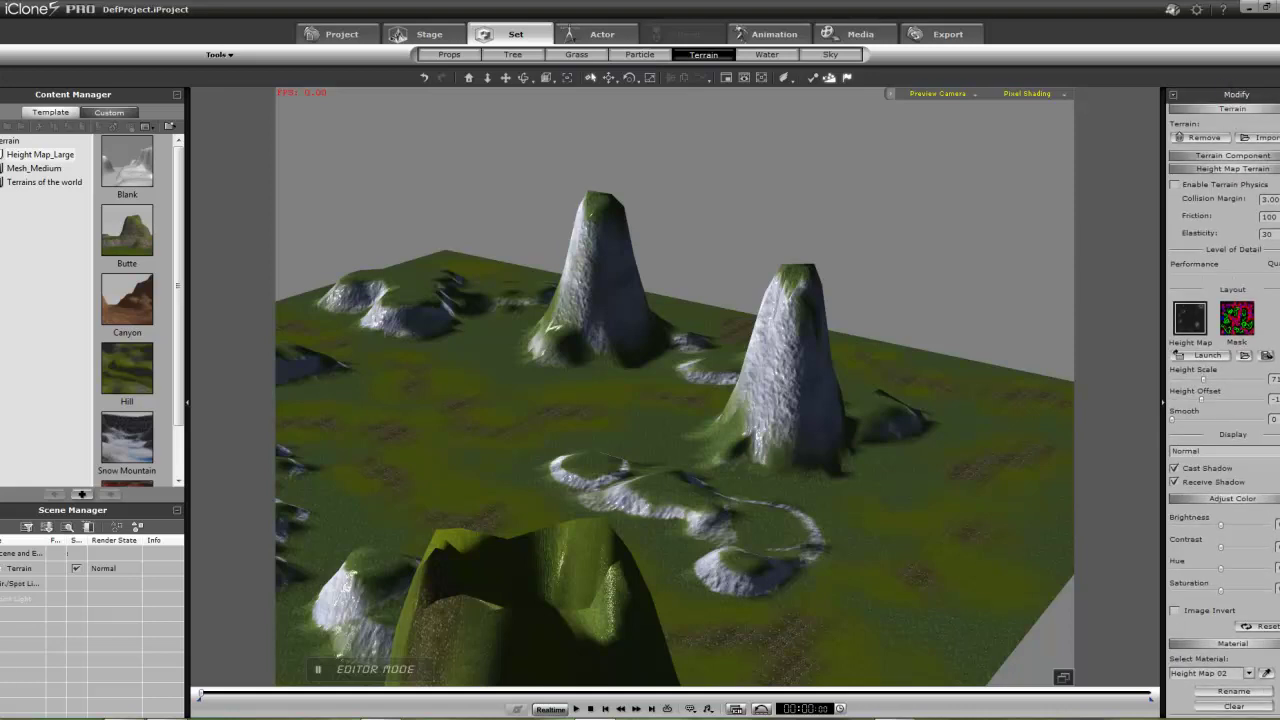
click(1232, 155)
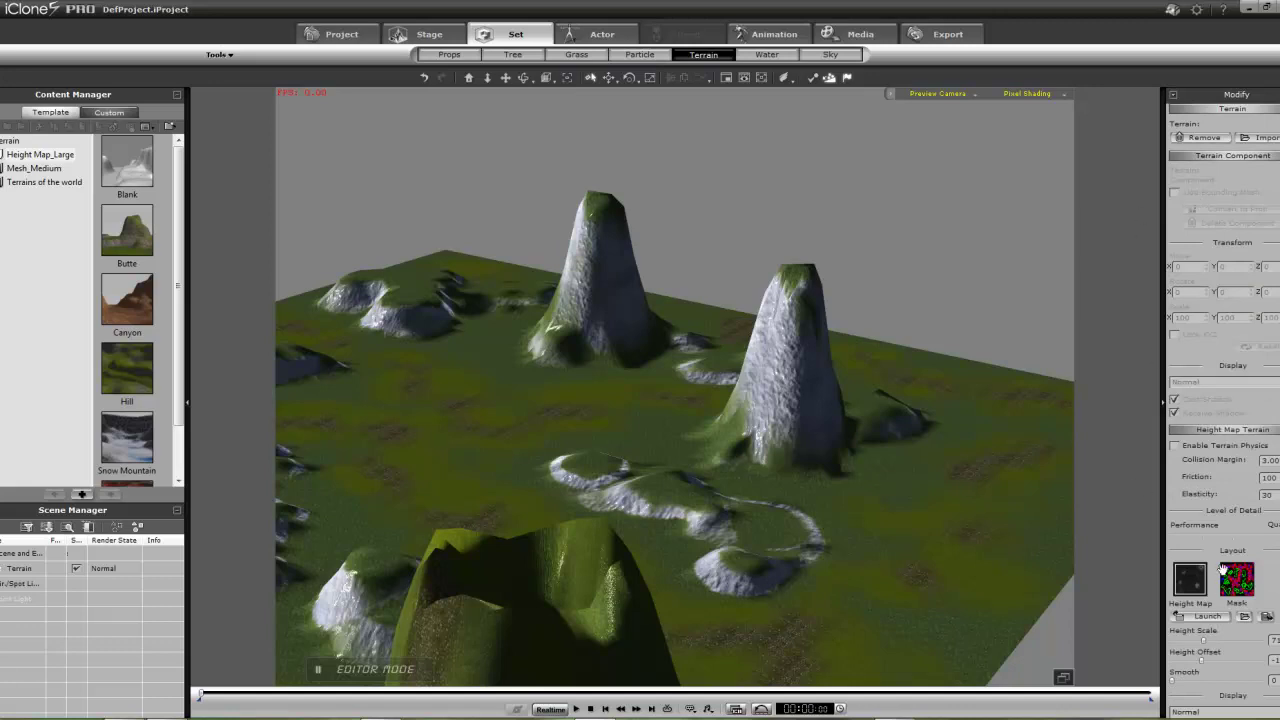
click(1175, 445)
- Replace the terrain with the custom Desert terrain and return the camera to its home view
click(123, 115)
click(134, 163)
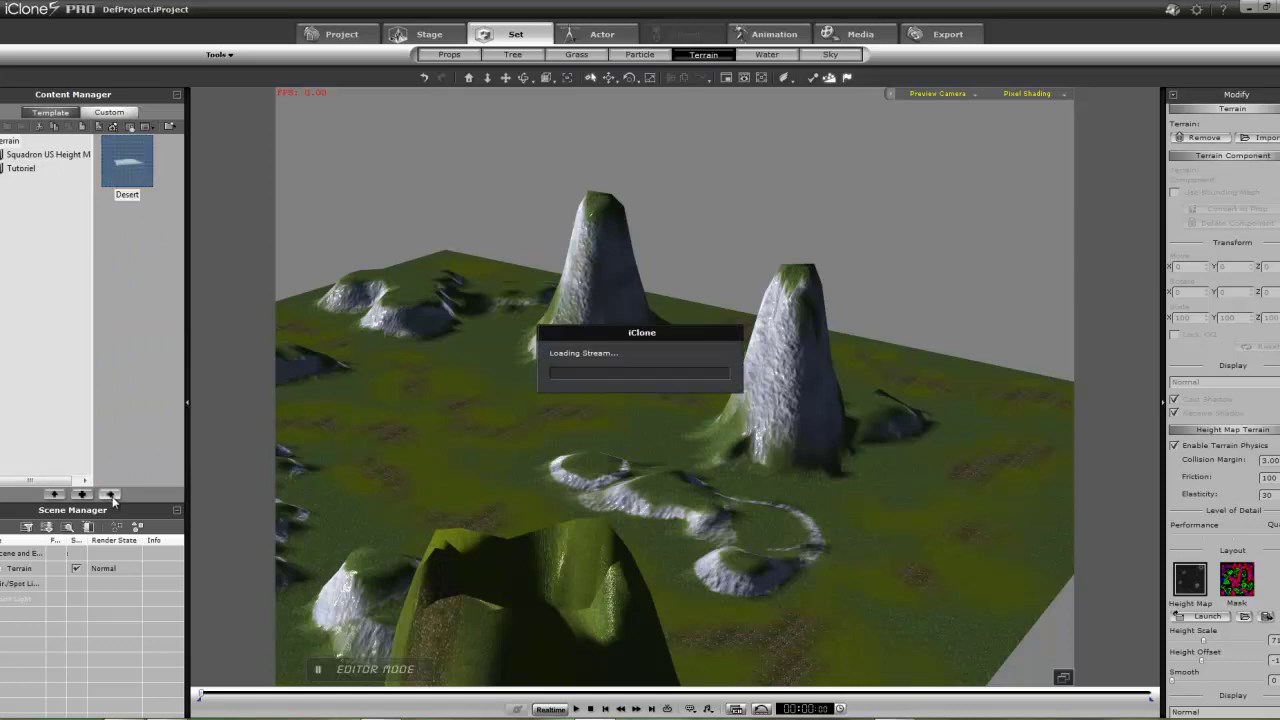
click(111, 495)
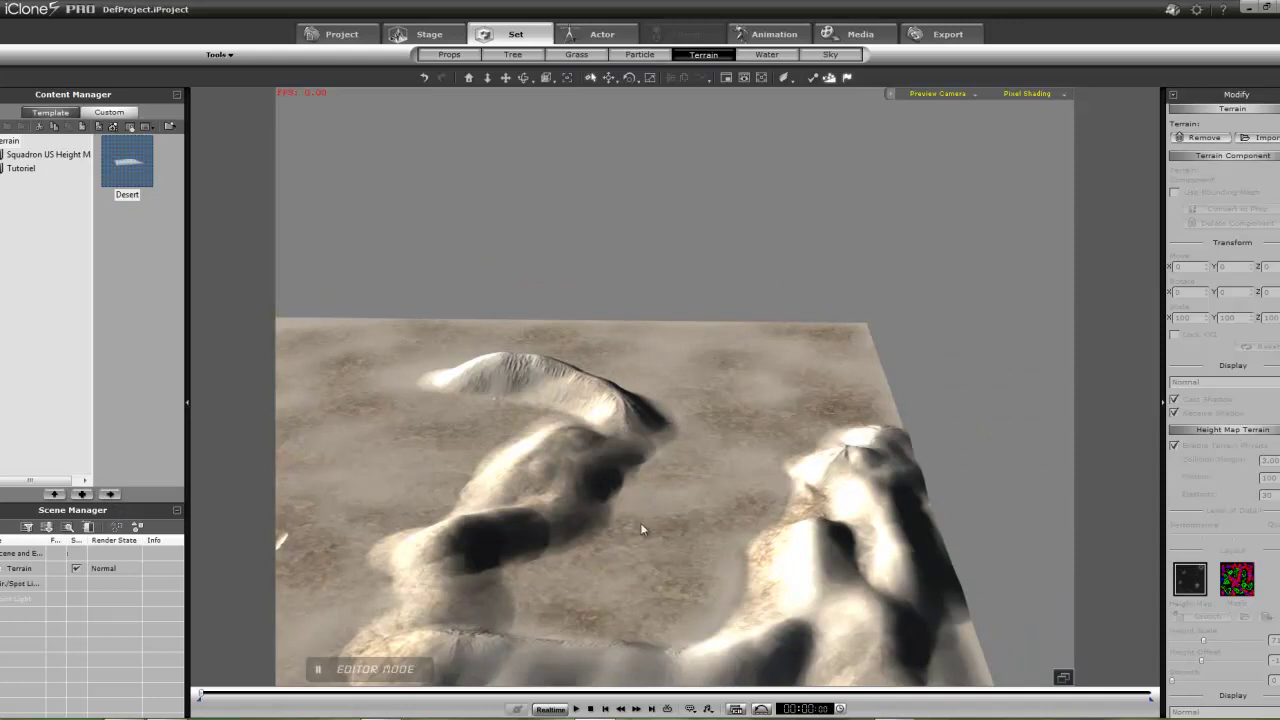
click(469, 78)
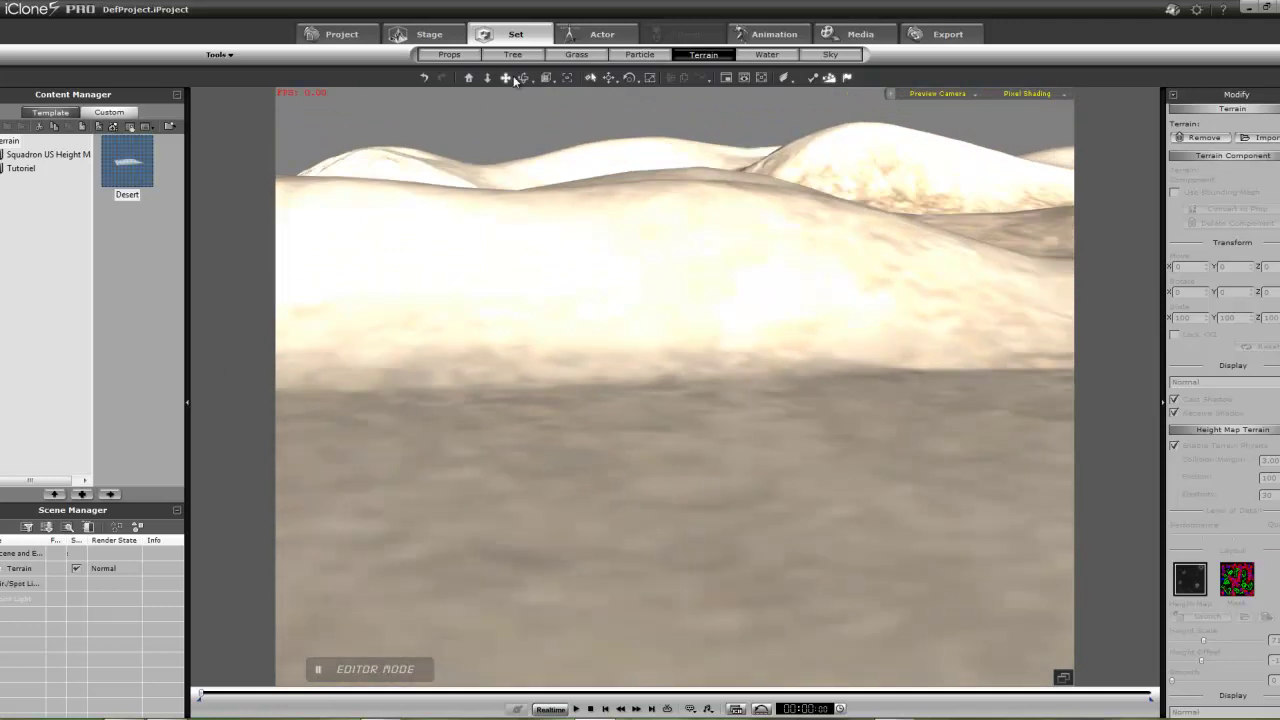
- Load the Abrams - 09 tank from the custom props library into the desert scene
click(450, 55)
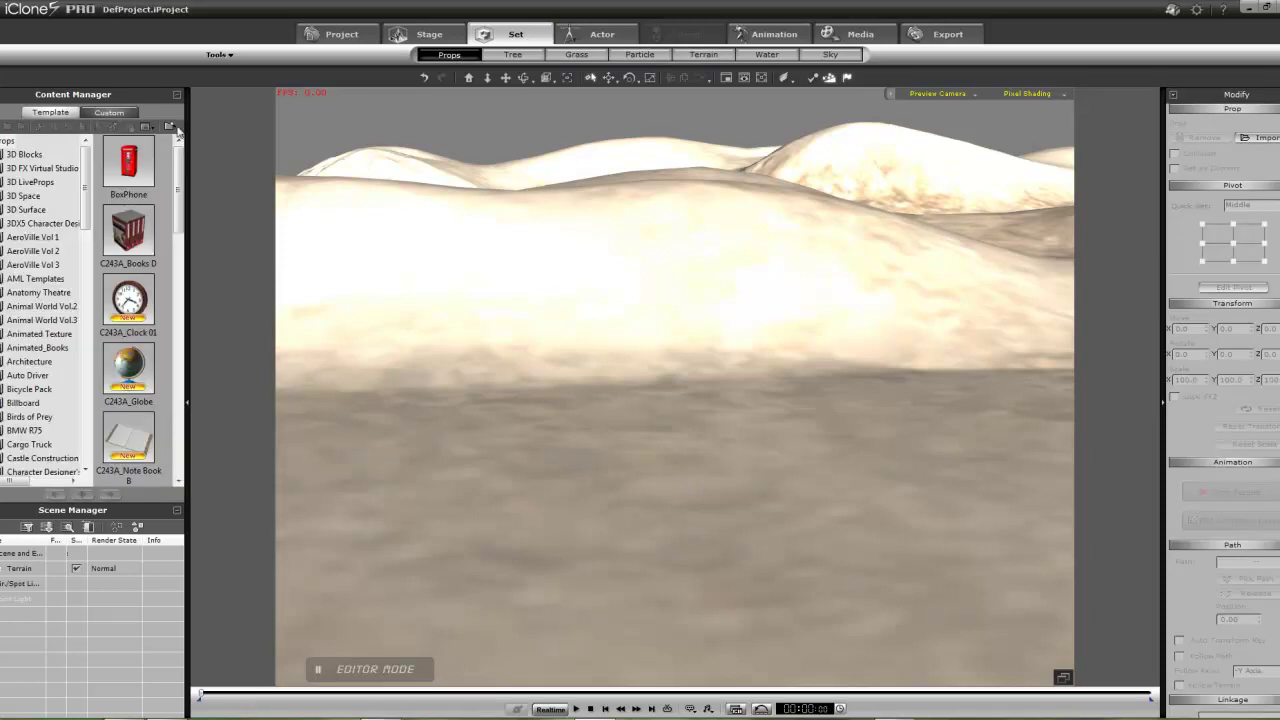
click(110, 113)
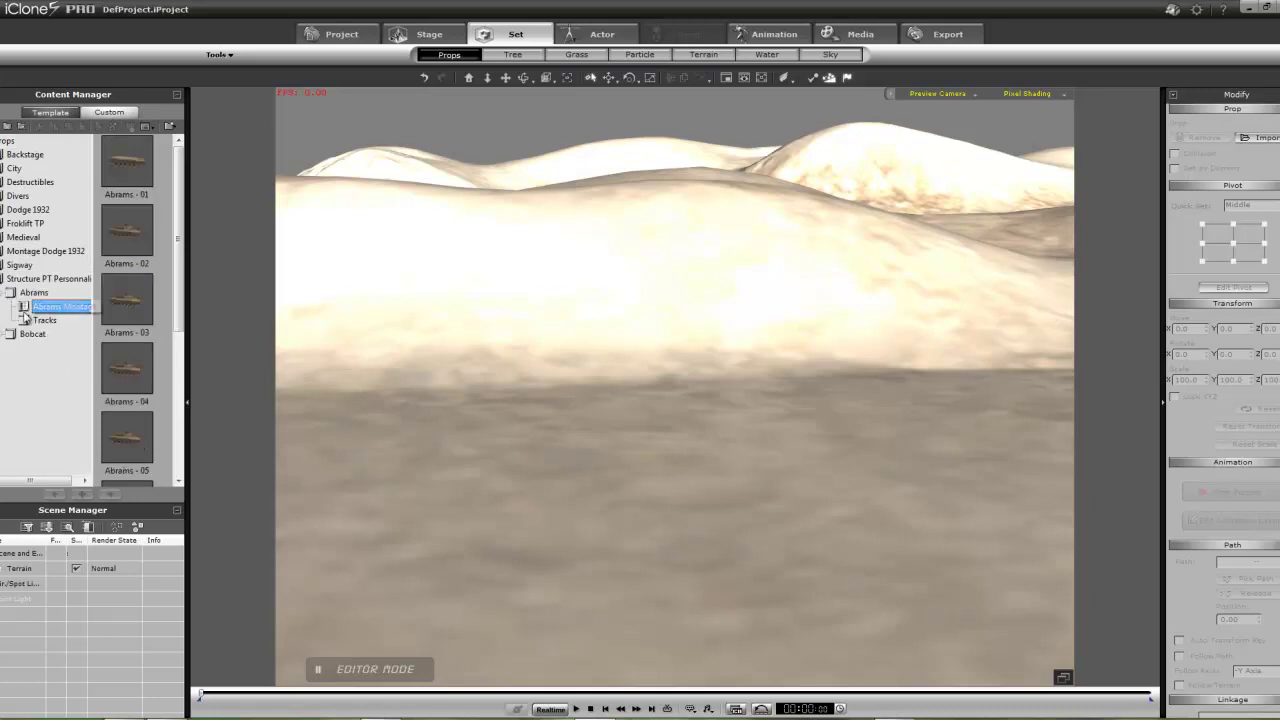
drag(179, 256, 196, 441)
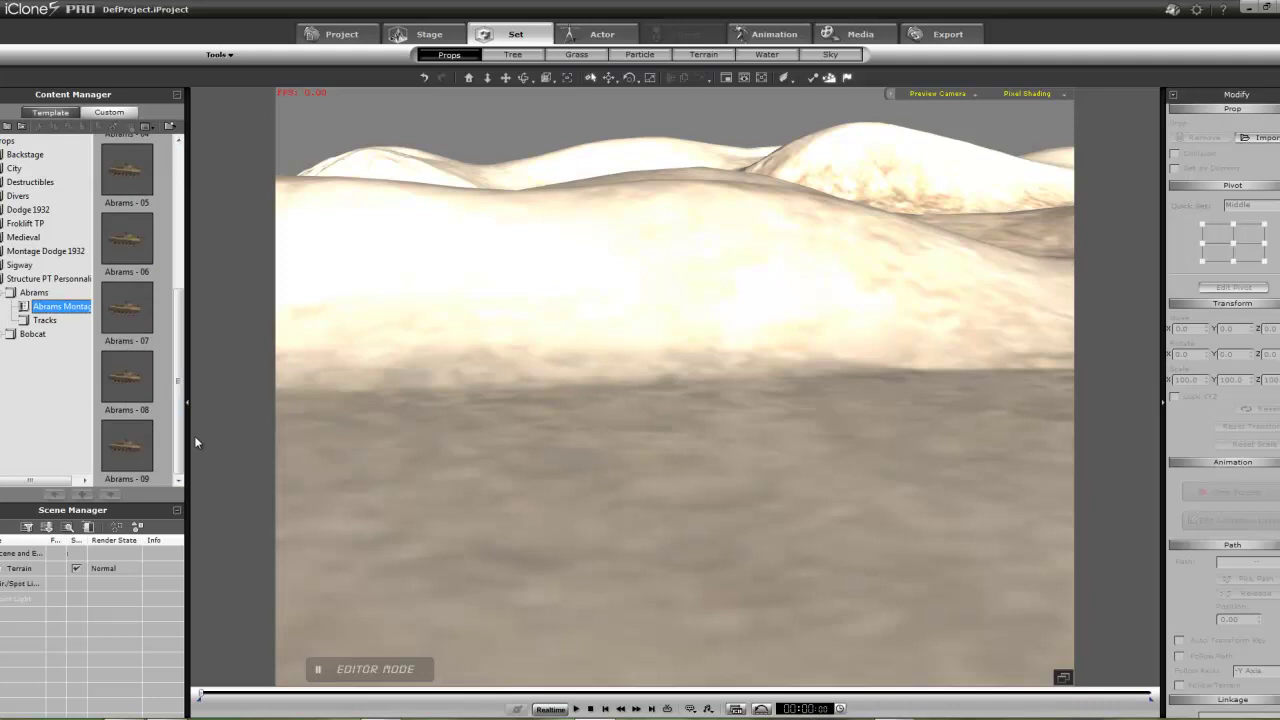
click(123, 450)
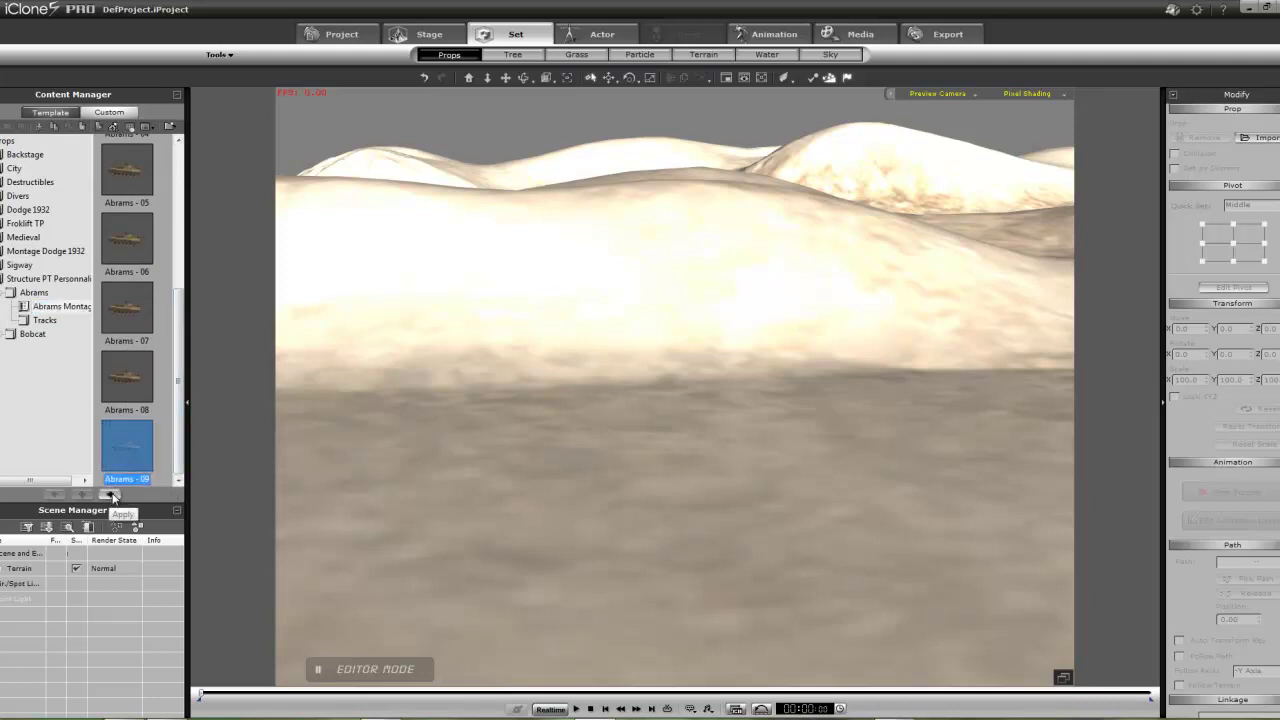
click(113, 496)
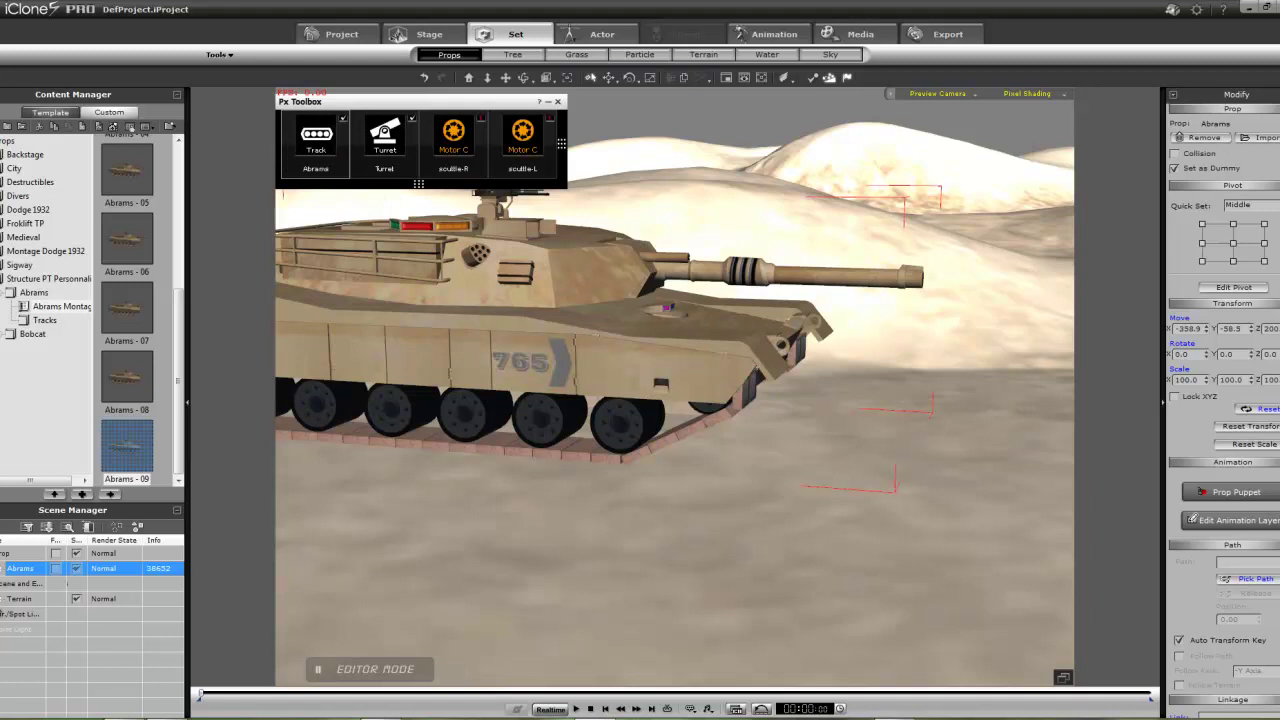
- Convert the terrain's Desert-1 component to a prop
click(3, 599)
click(28, 614)
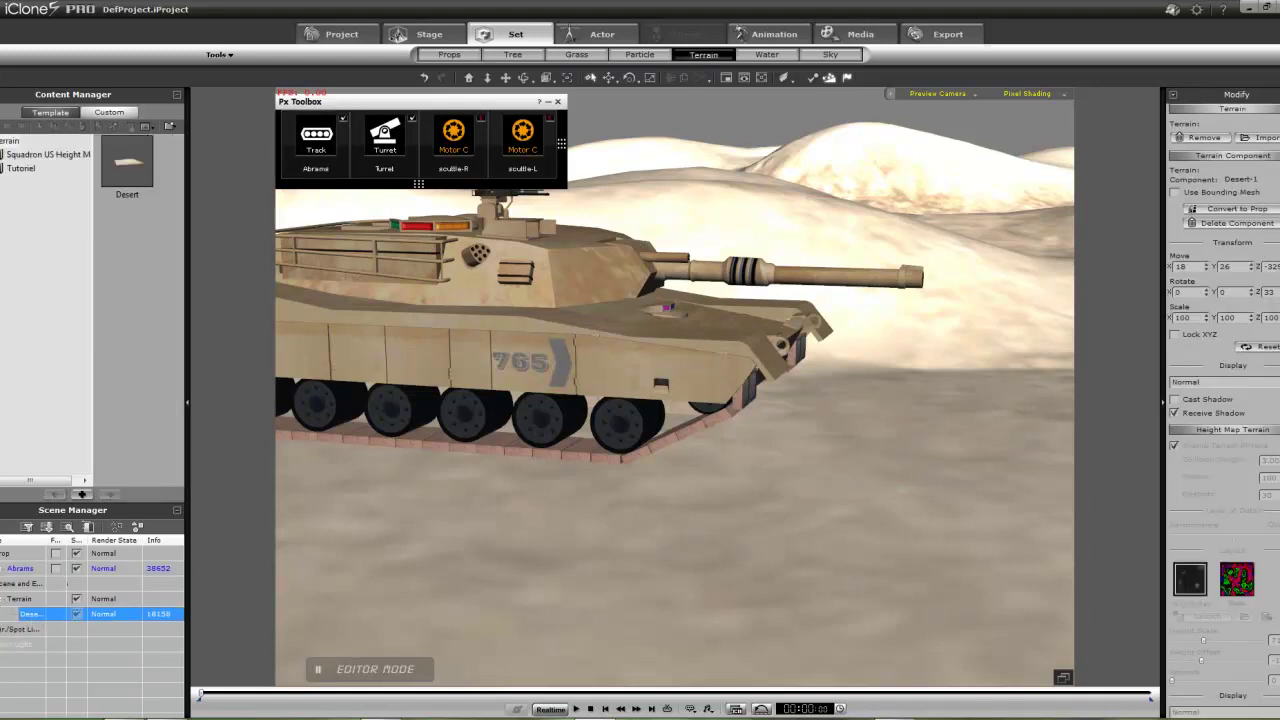
click(1248, 209)
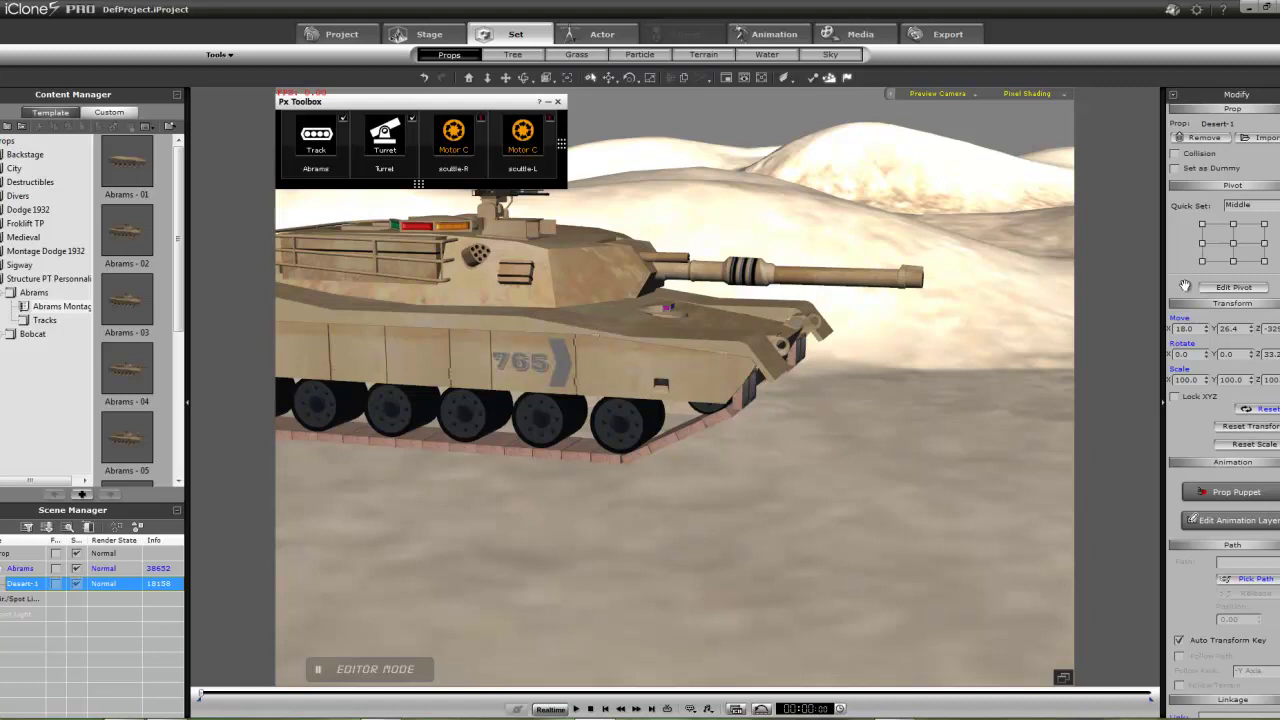
- Activate rigid body physics on Desert-1 with the Static state and Self Mesh bound type, and add the prop back to the terrain
click(814, 79)
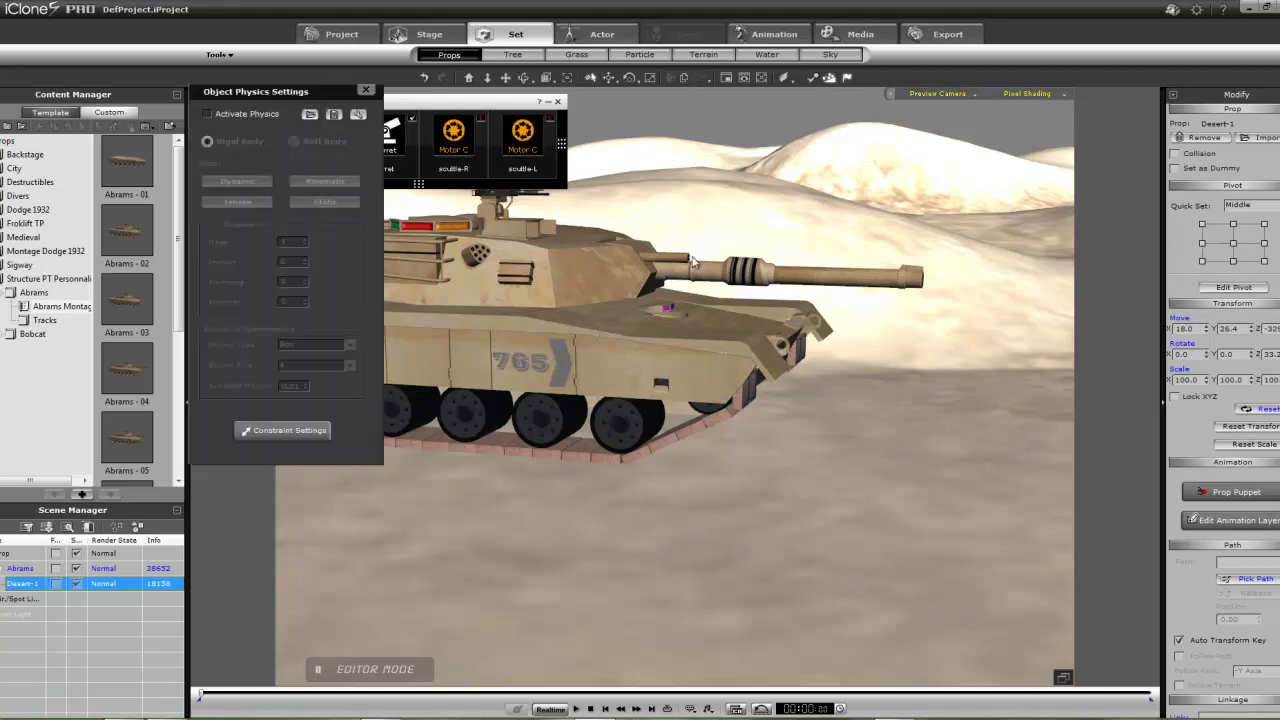
click(209, 116)
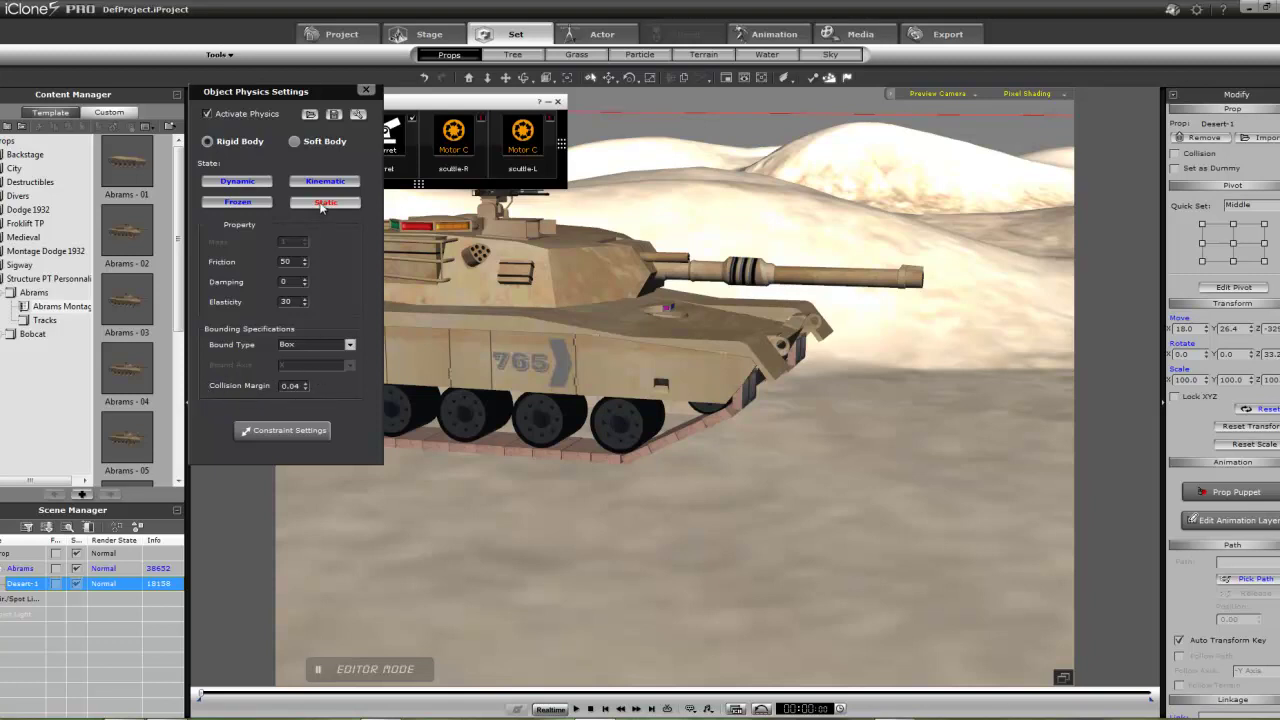
click(350, 345)
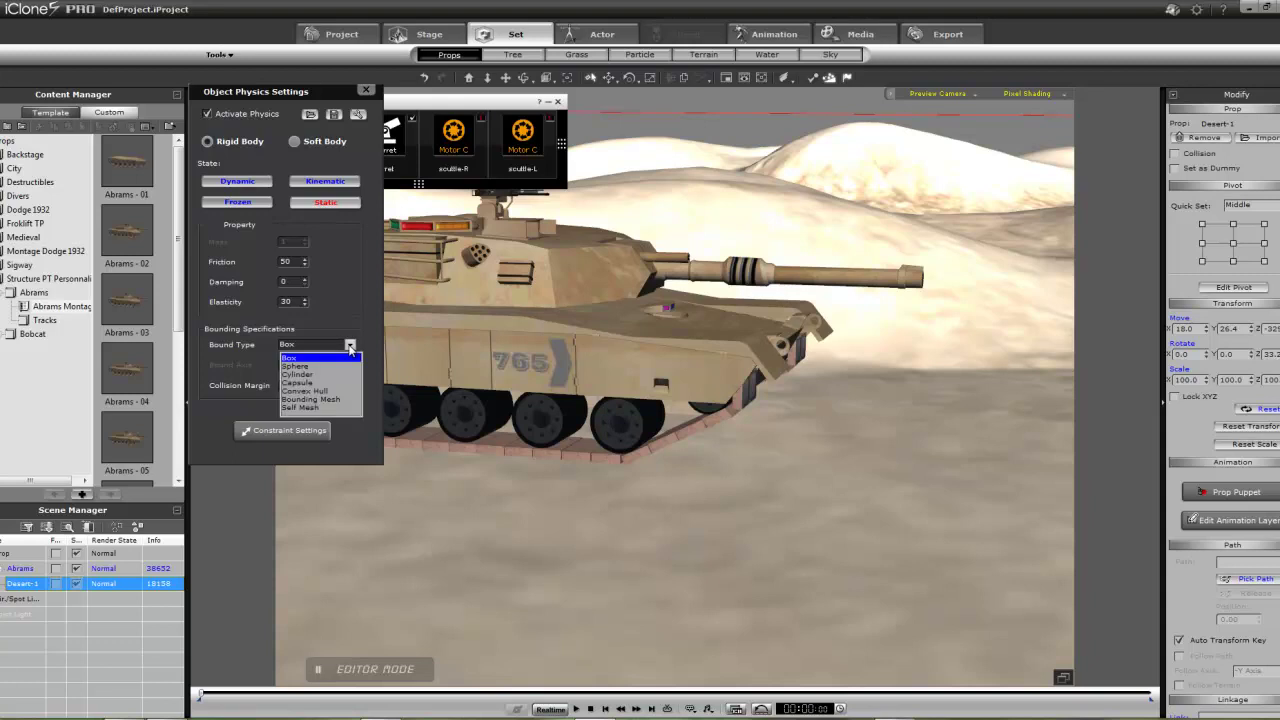
click(318, 408)
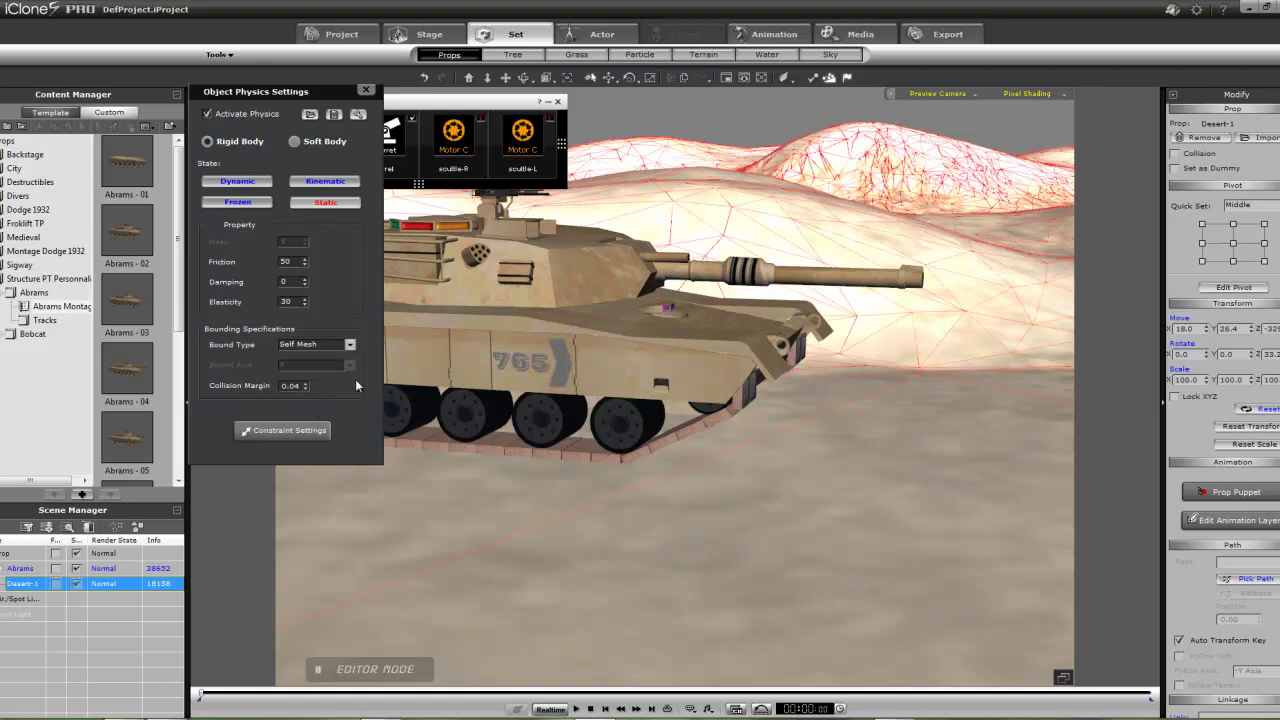
click(366, 90)
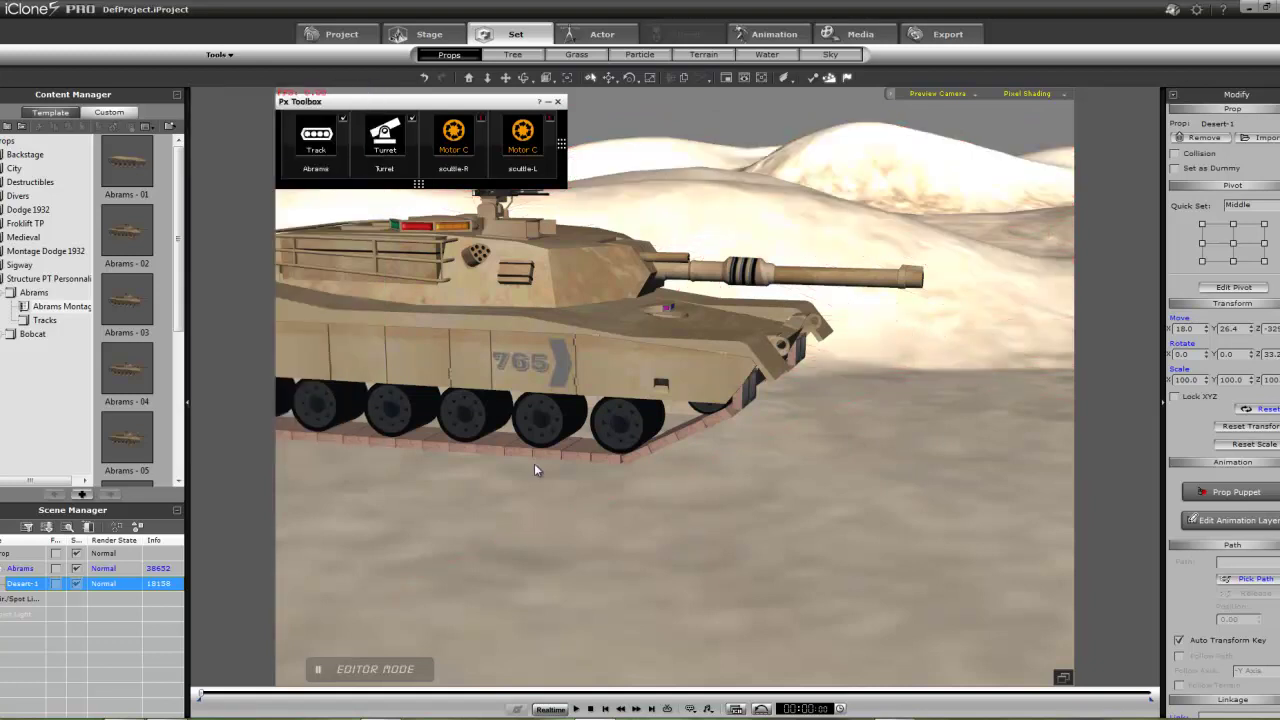
right_click(870, 543)
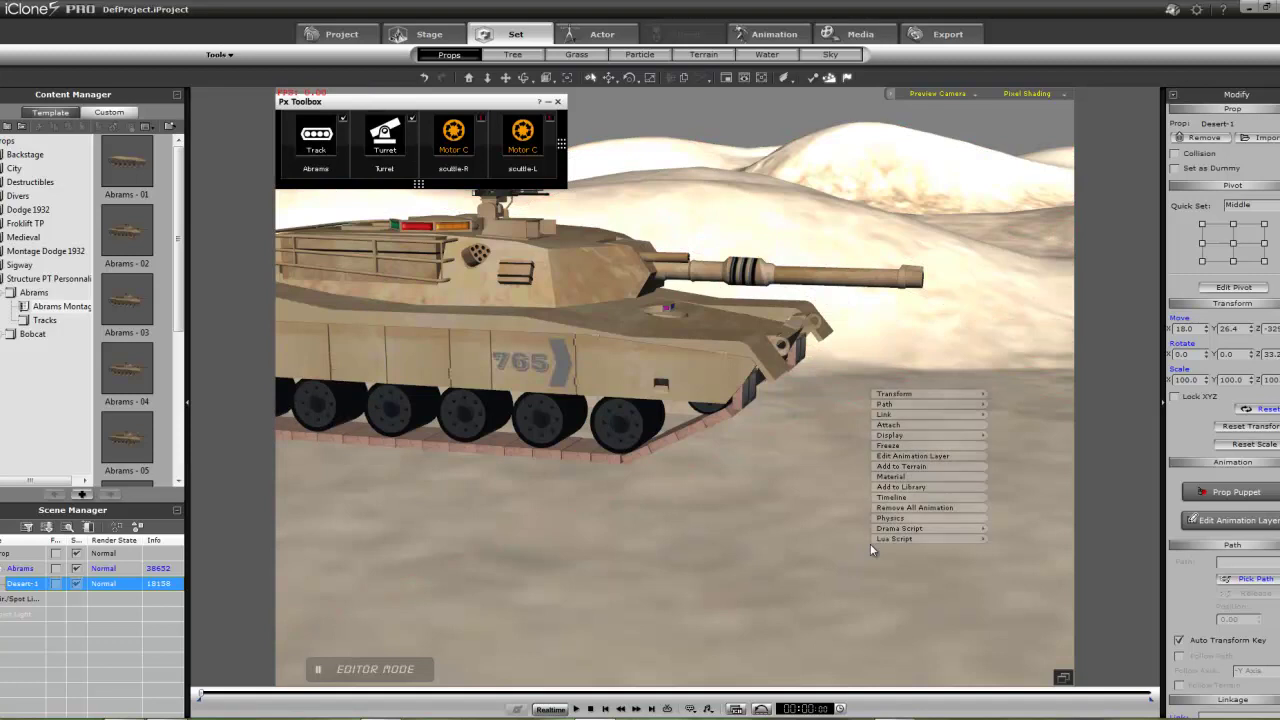
click(893, 477)
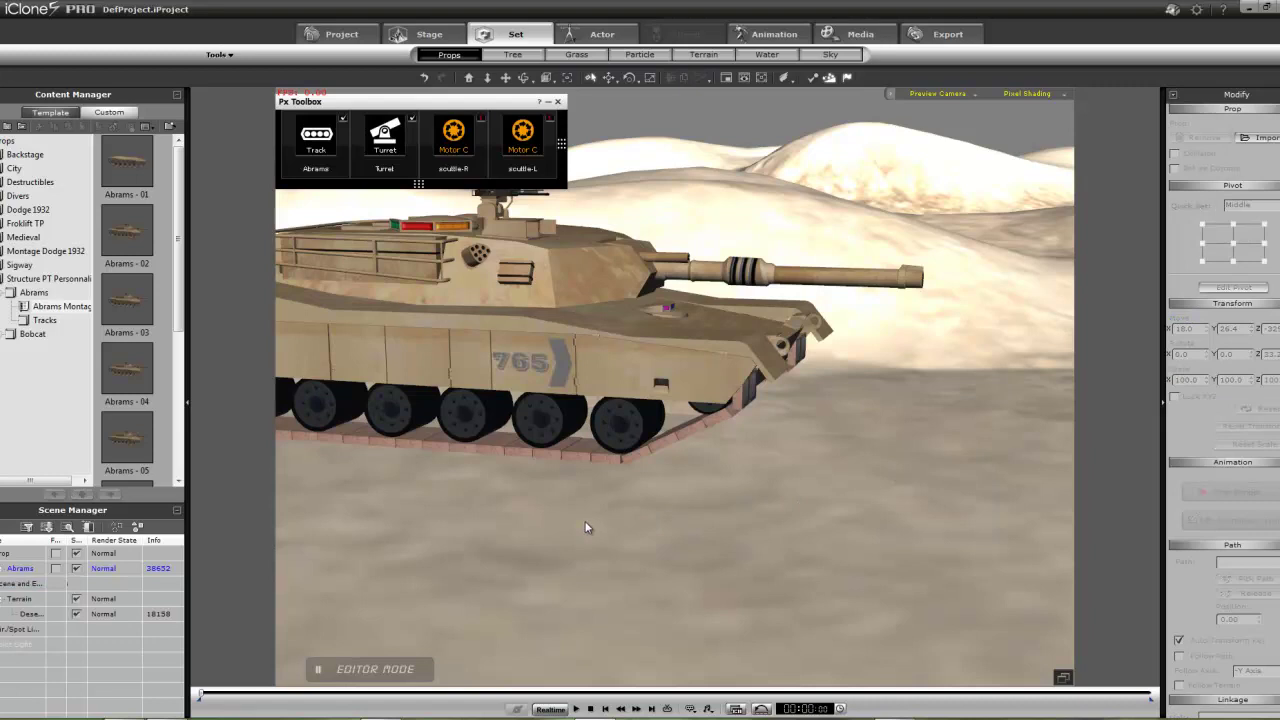
- Test-drive the Abrams tank forward across the desert terrain with its Track control in Realtime playback, and return to the first frame
click(24, 571)
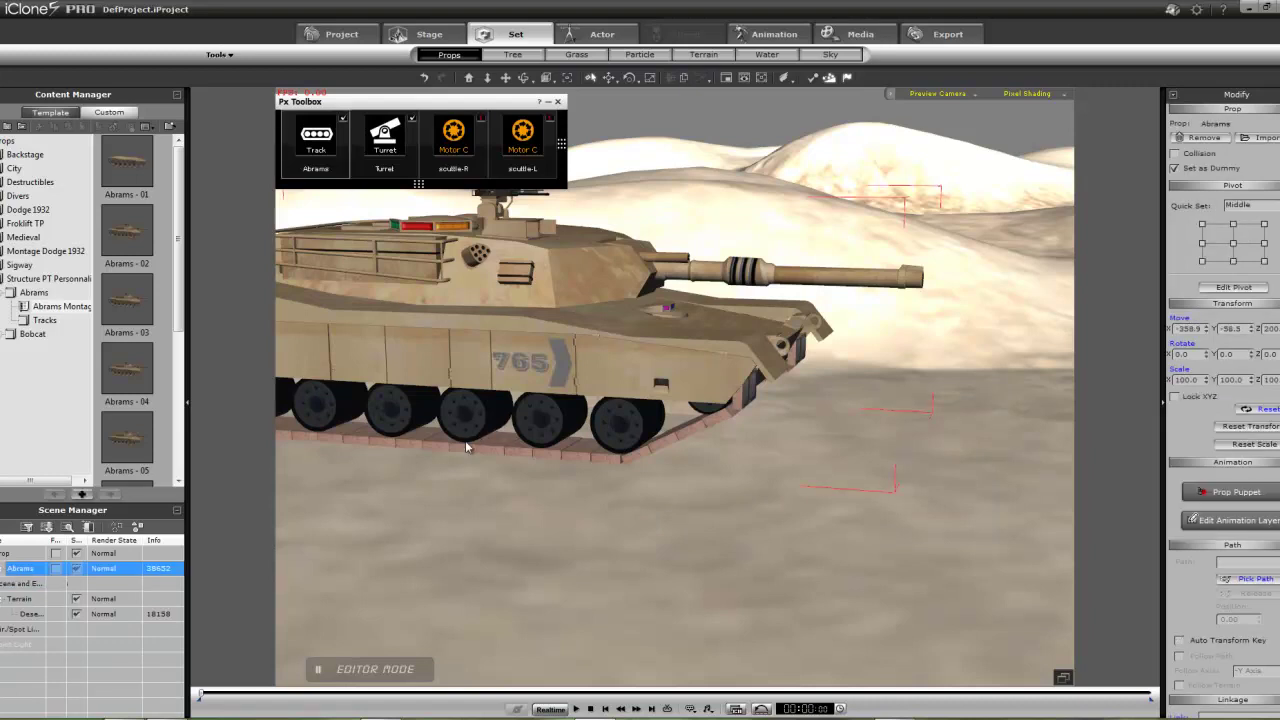
right_drag(465, 440, 1070, 372)
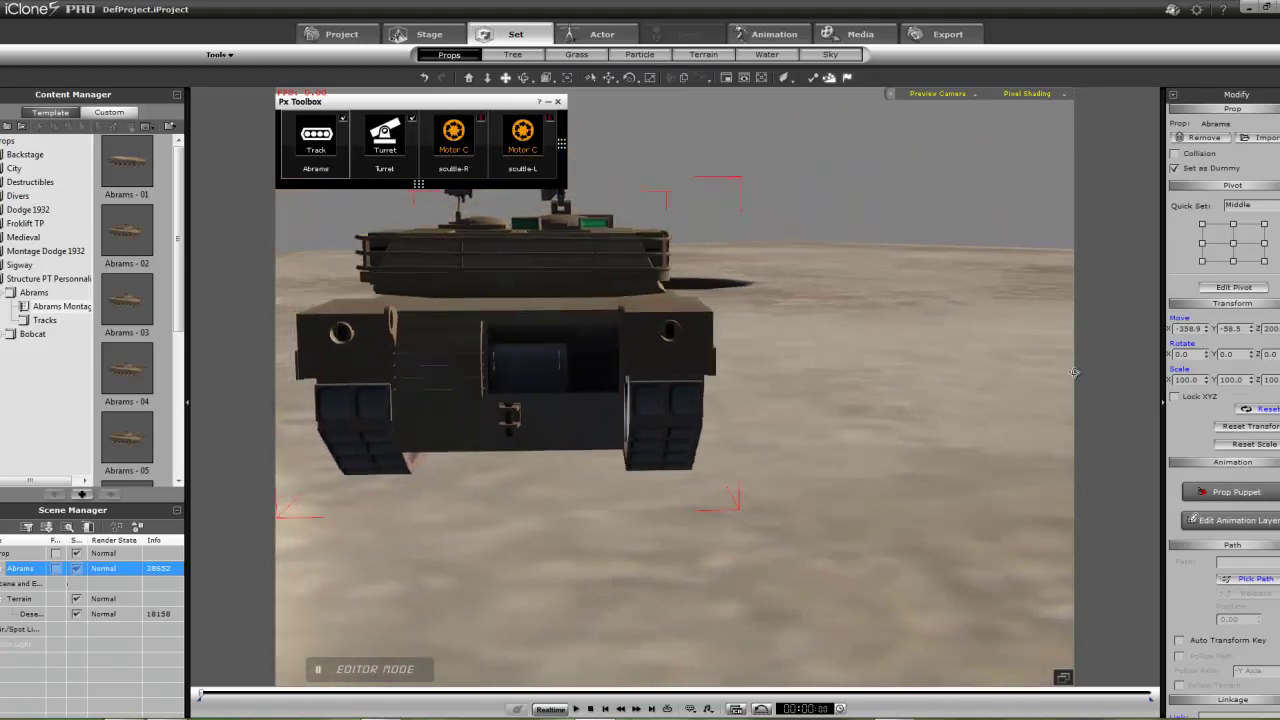
scroll(922, 386, down, 5)
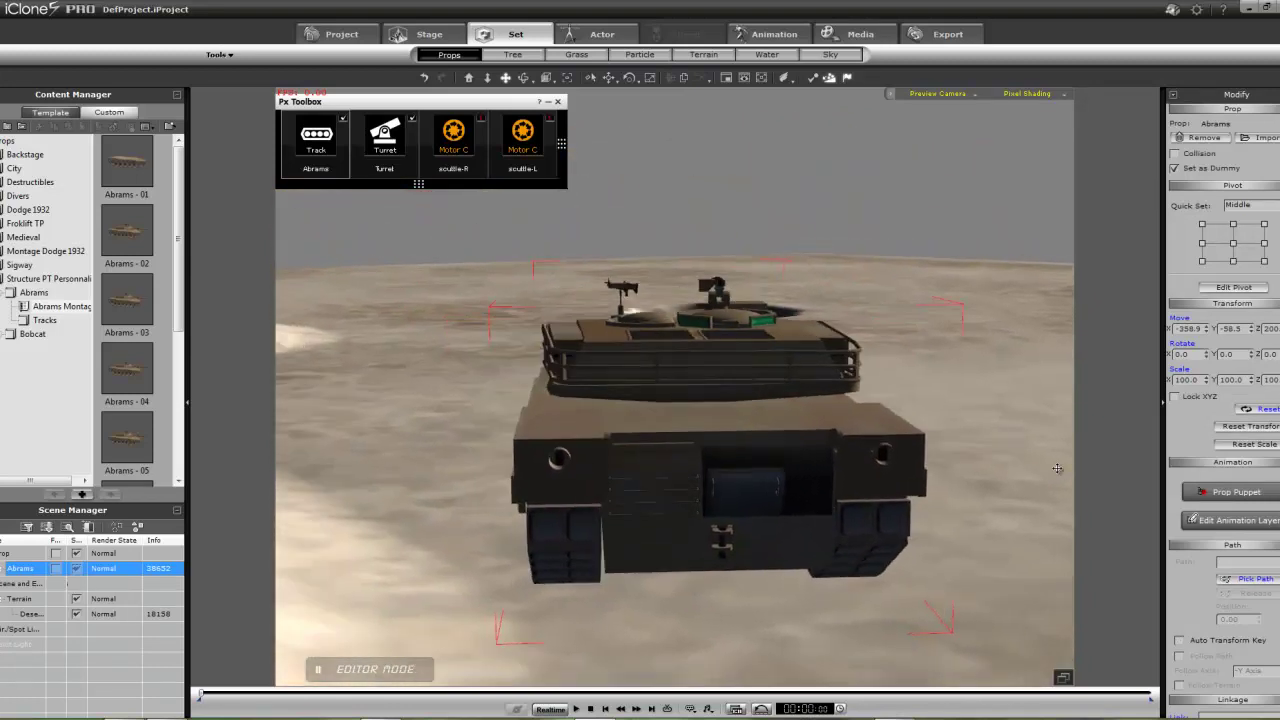
mouse_move(323, 181)
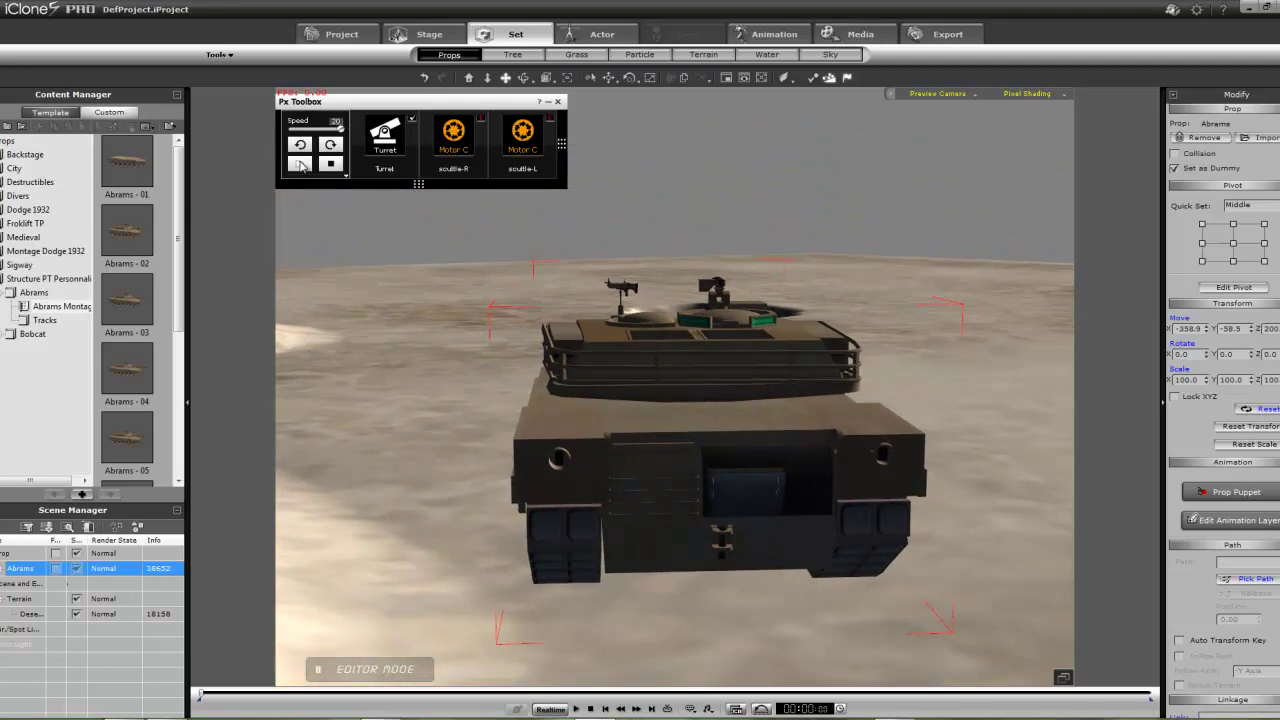
click(300, 165)
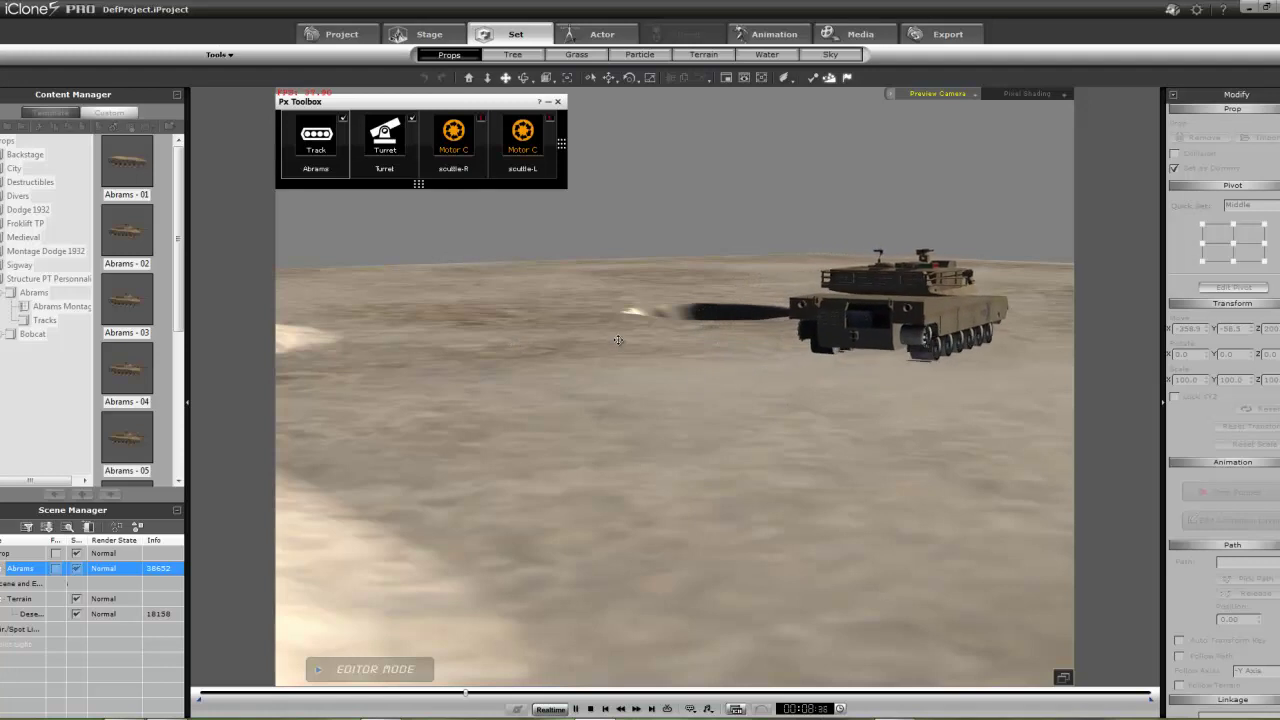
mouse_move(332, 168)
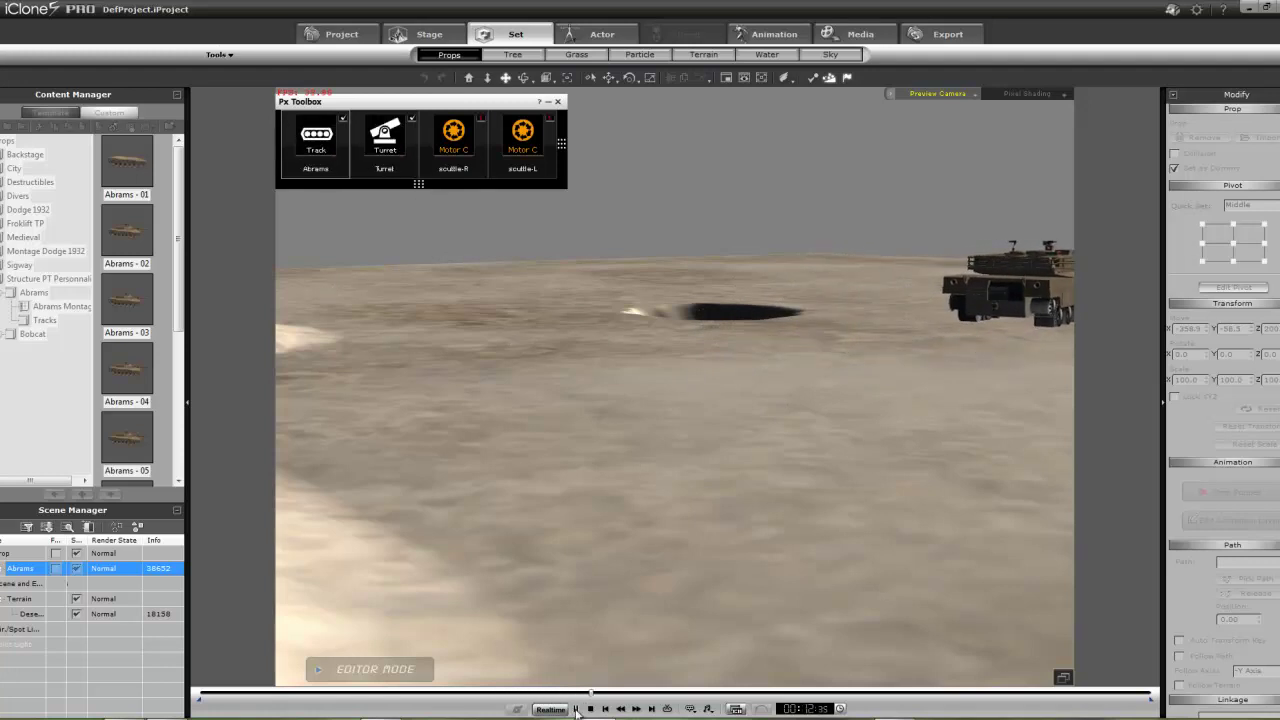
click(605, 709)
- Test-drive the Abrams tank forward on the desert terrain in By Frame playback mode and stop its tracks
click(545, 709)
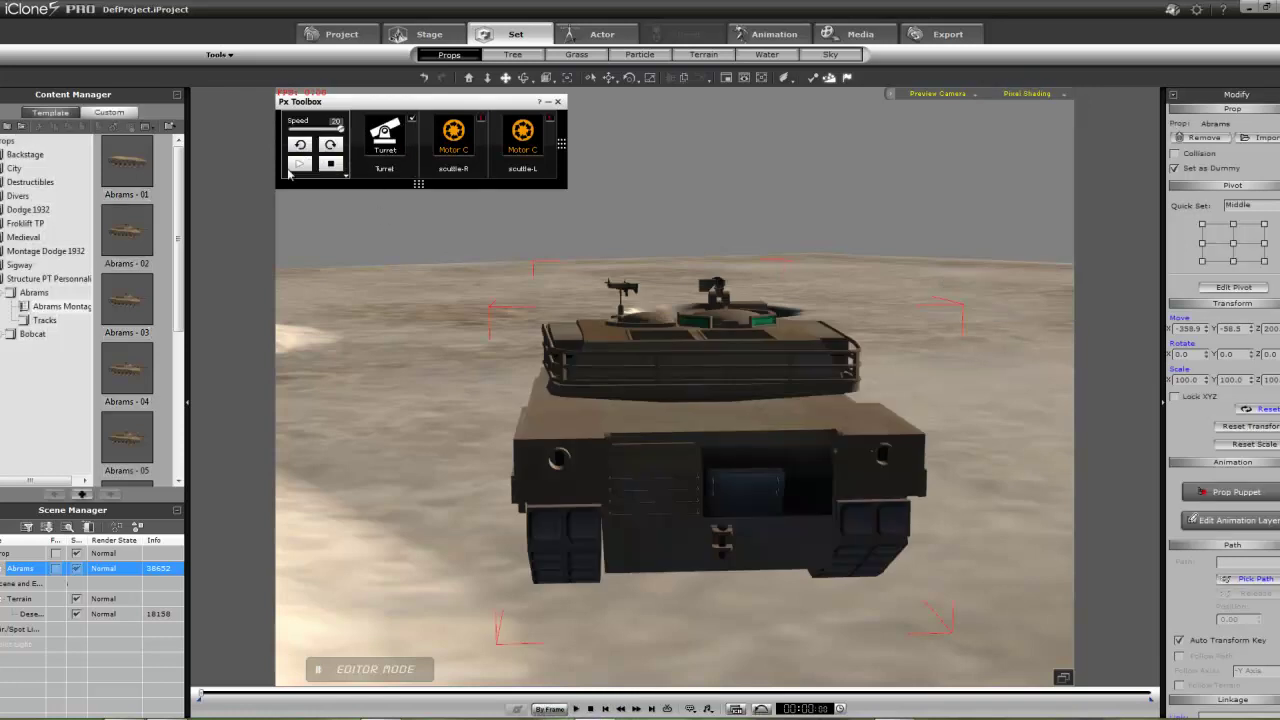
click(298, 165)
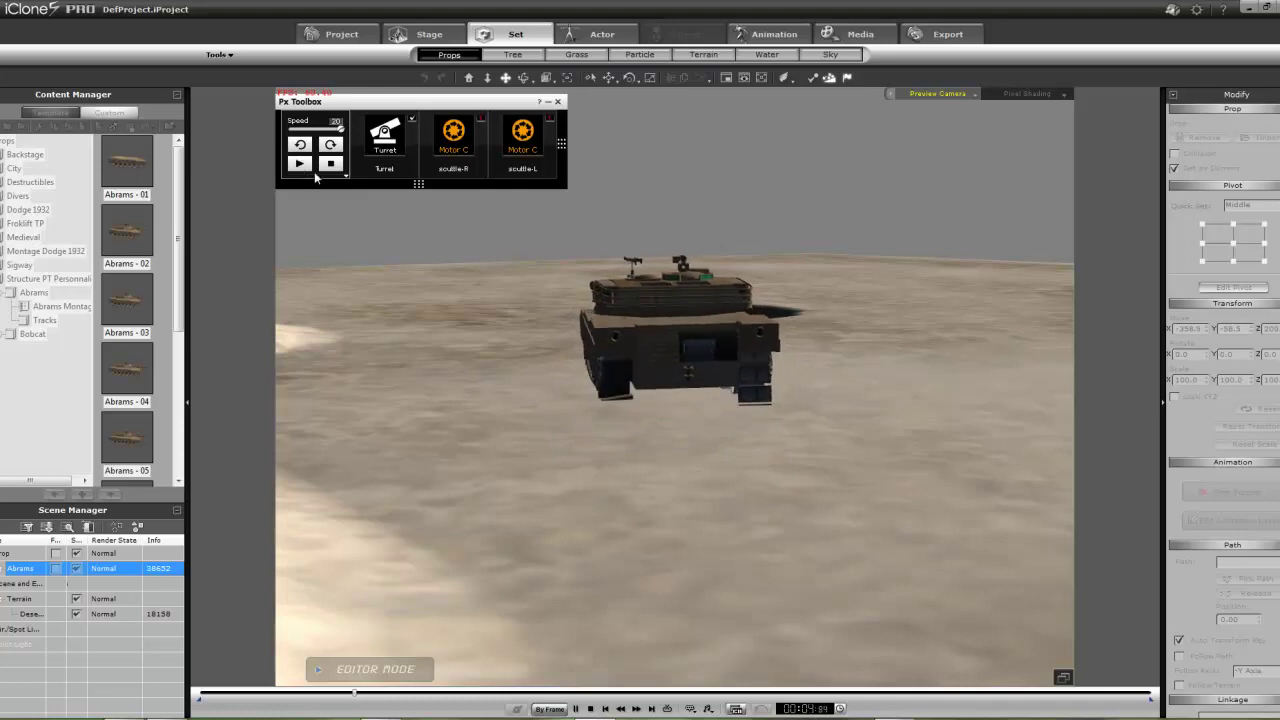
click(331, 164)
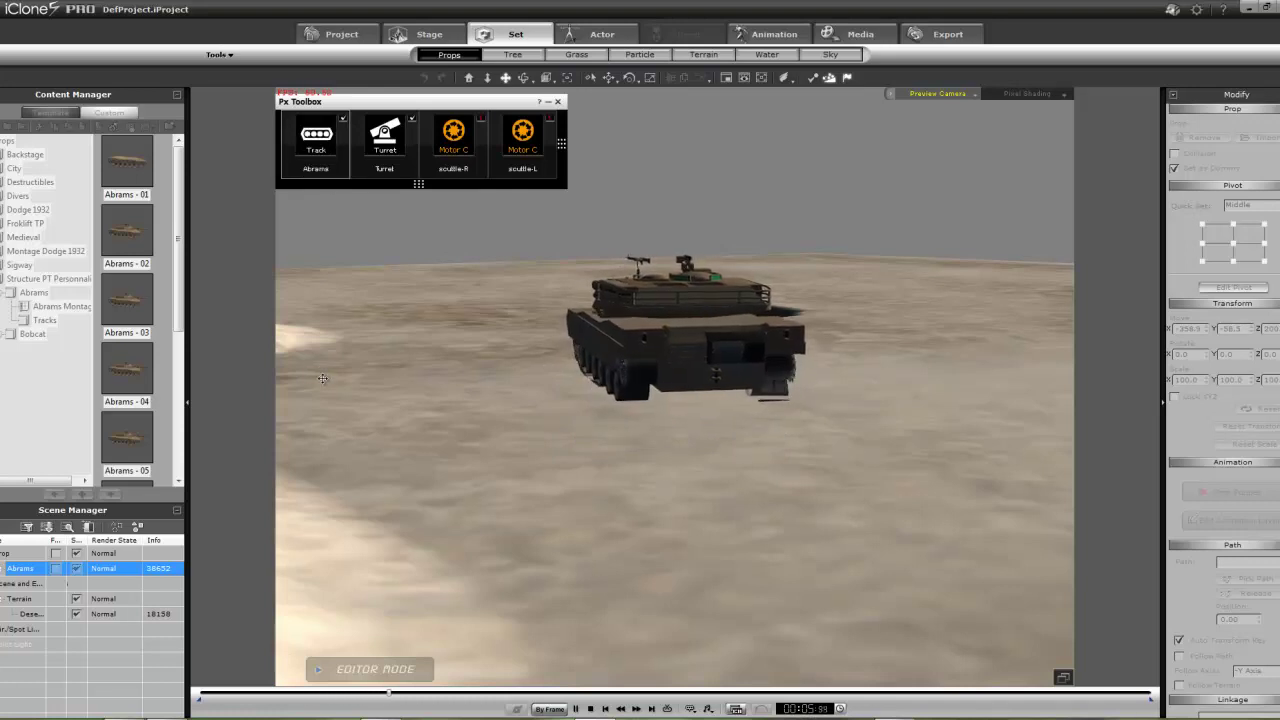
- Rewind the simulation and start a new project, discarding the current one without saving
click(357, 36)
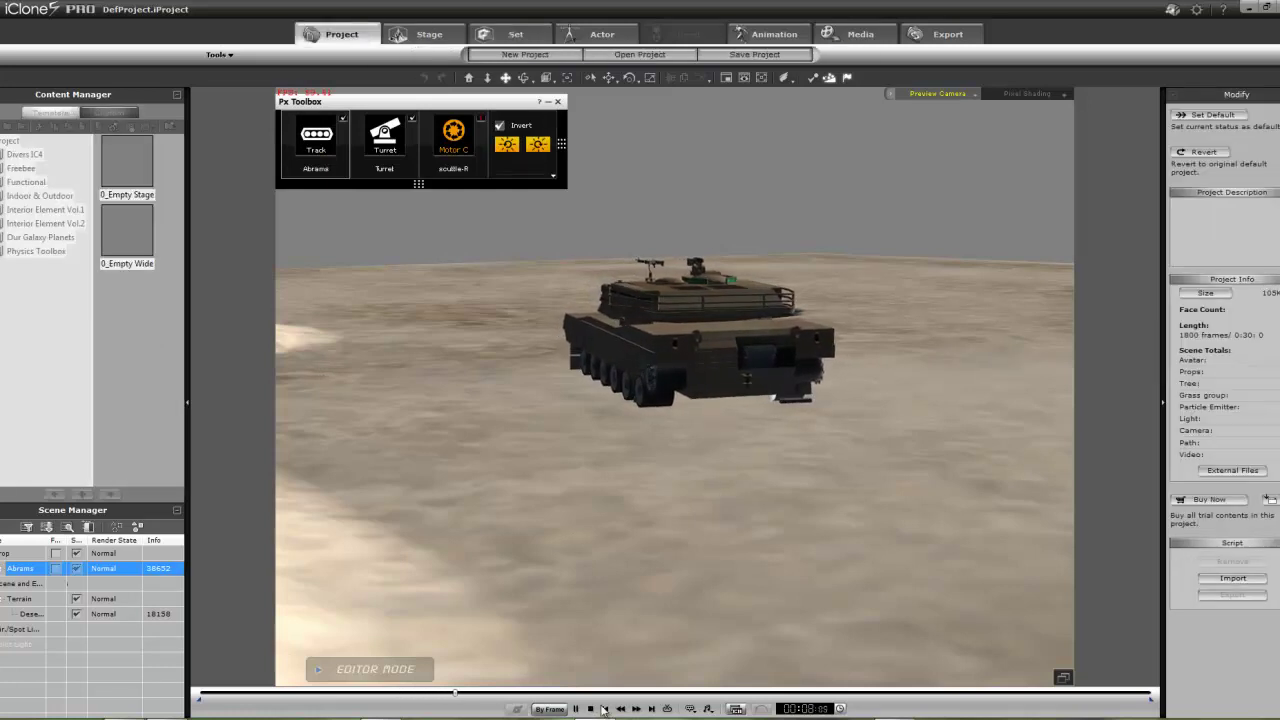
click(605, 708)
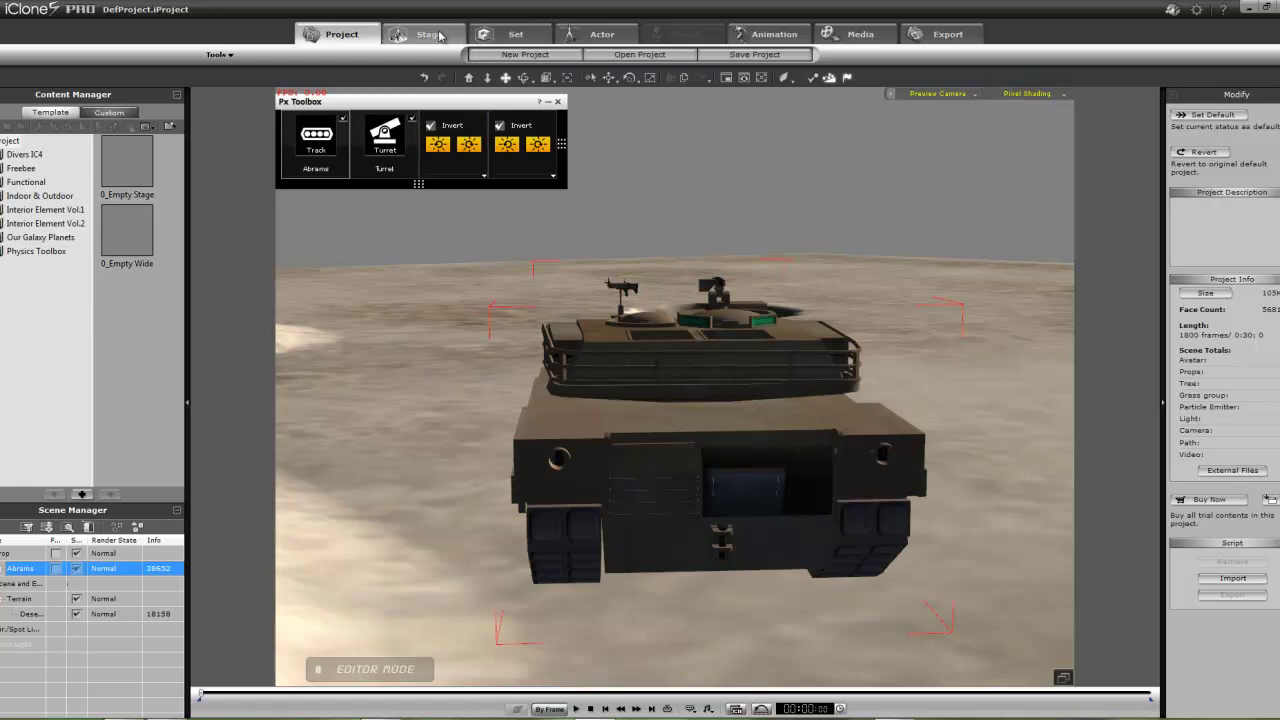
click(510, 55)
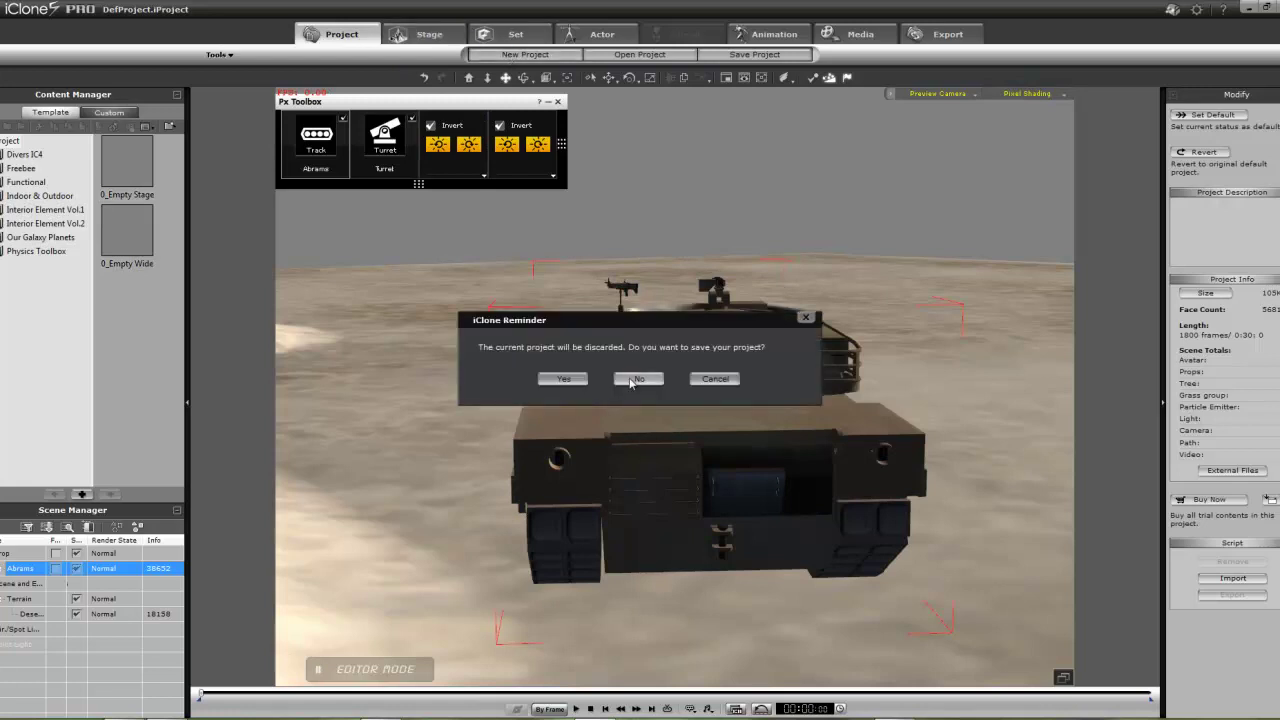
click(638, 379)
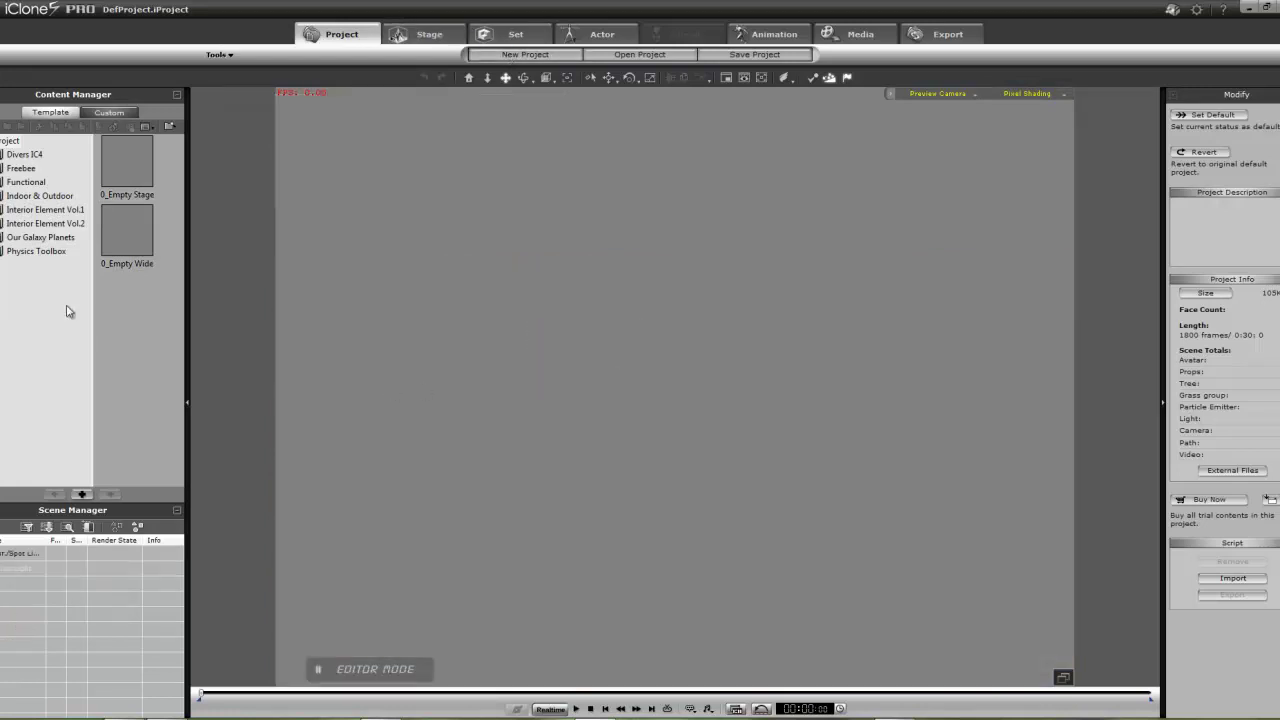
- Load the Butte terrain from the Height Map_Large template folder into the empty project
click(528, 37)
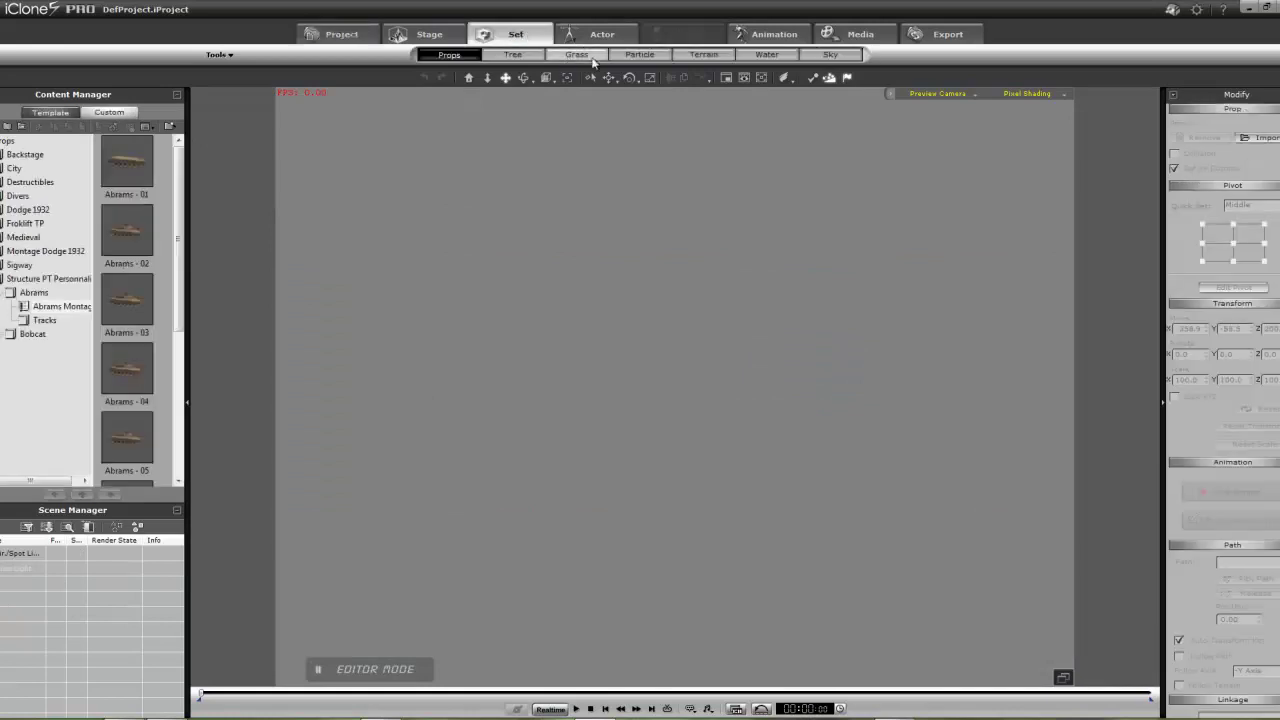
click(684, 58)
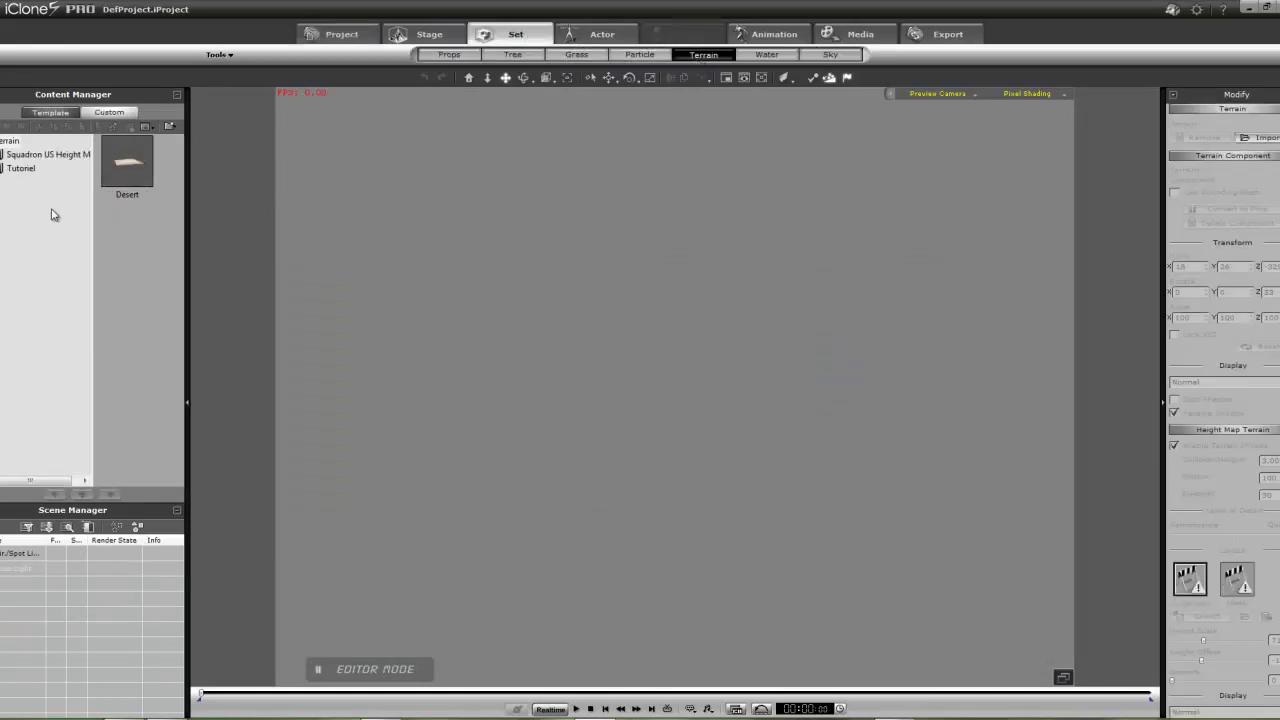
click(50, 113)
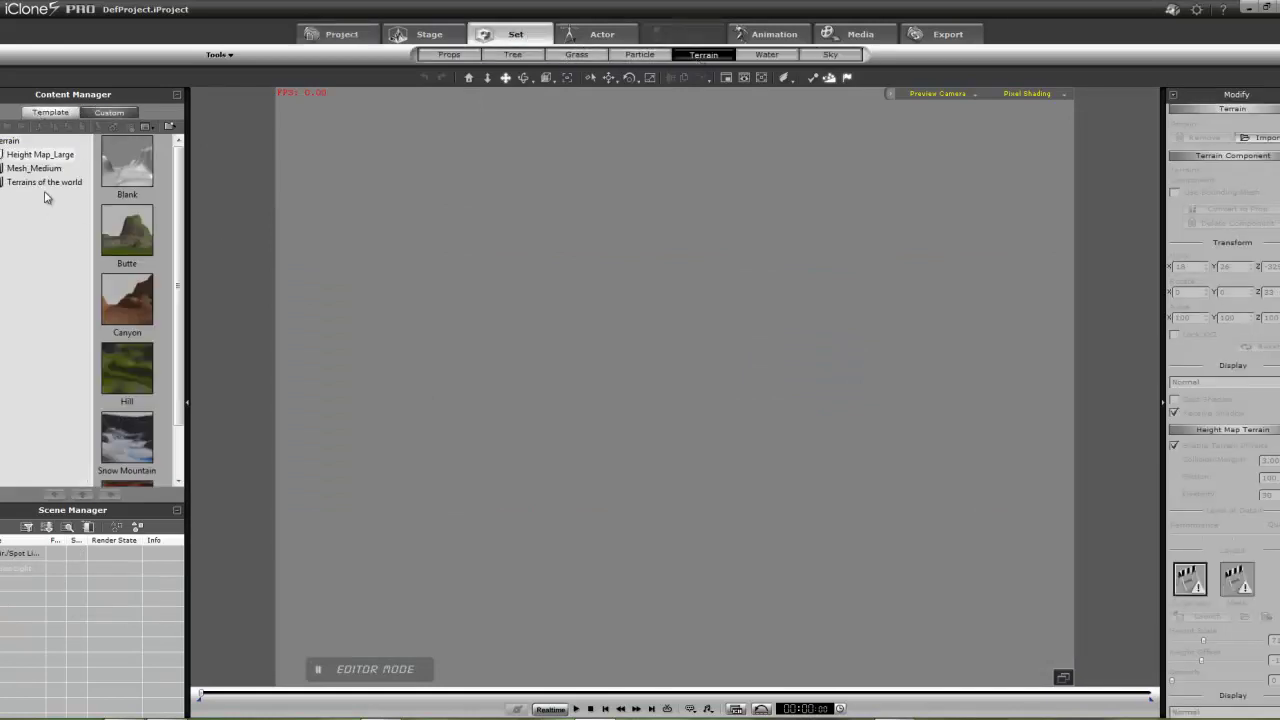
click(30, 157)
click(116, 263)
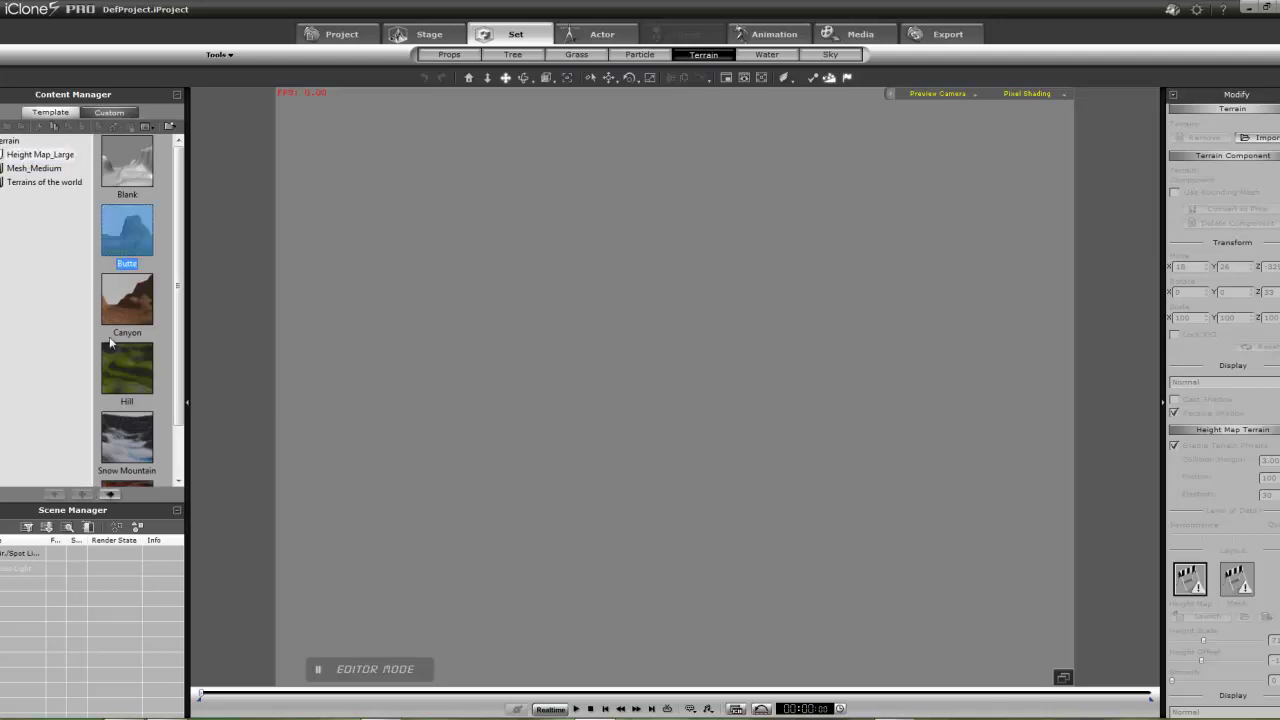
click(110, 494)
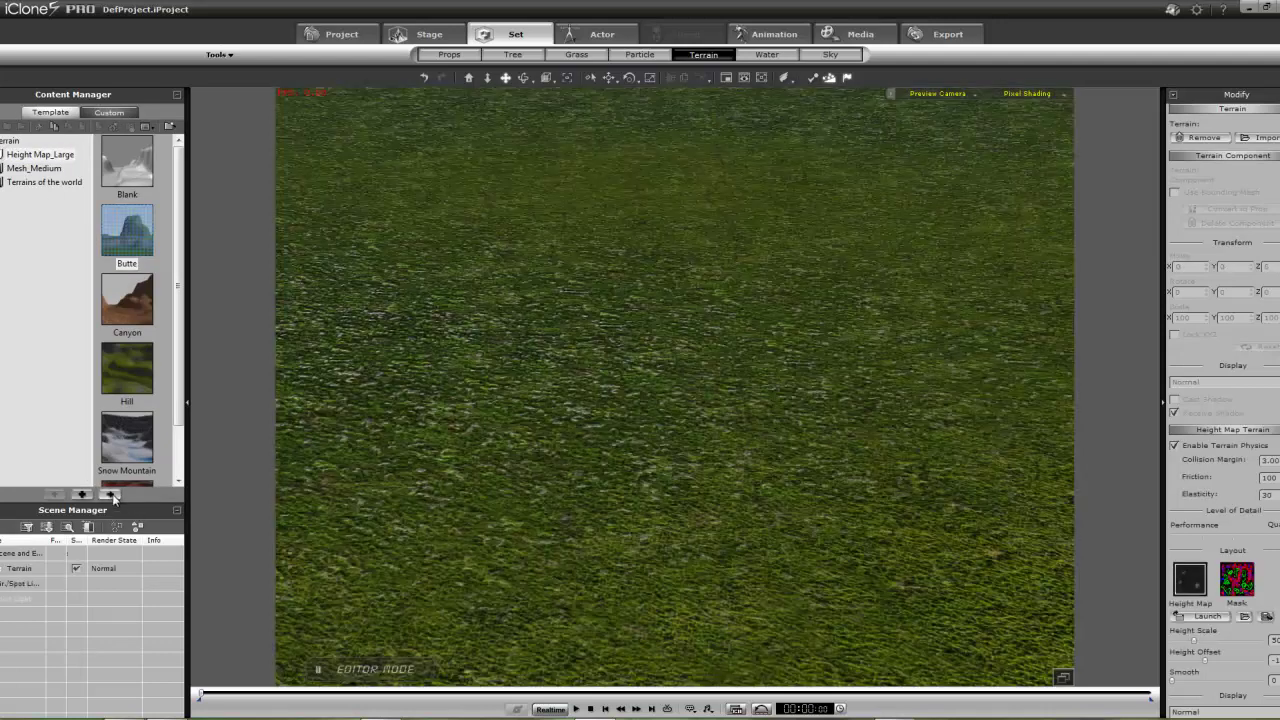
- Add the Abrams - 09 tank from the custom props library to the Butte terrain
scroll(560, 425, down, 5)
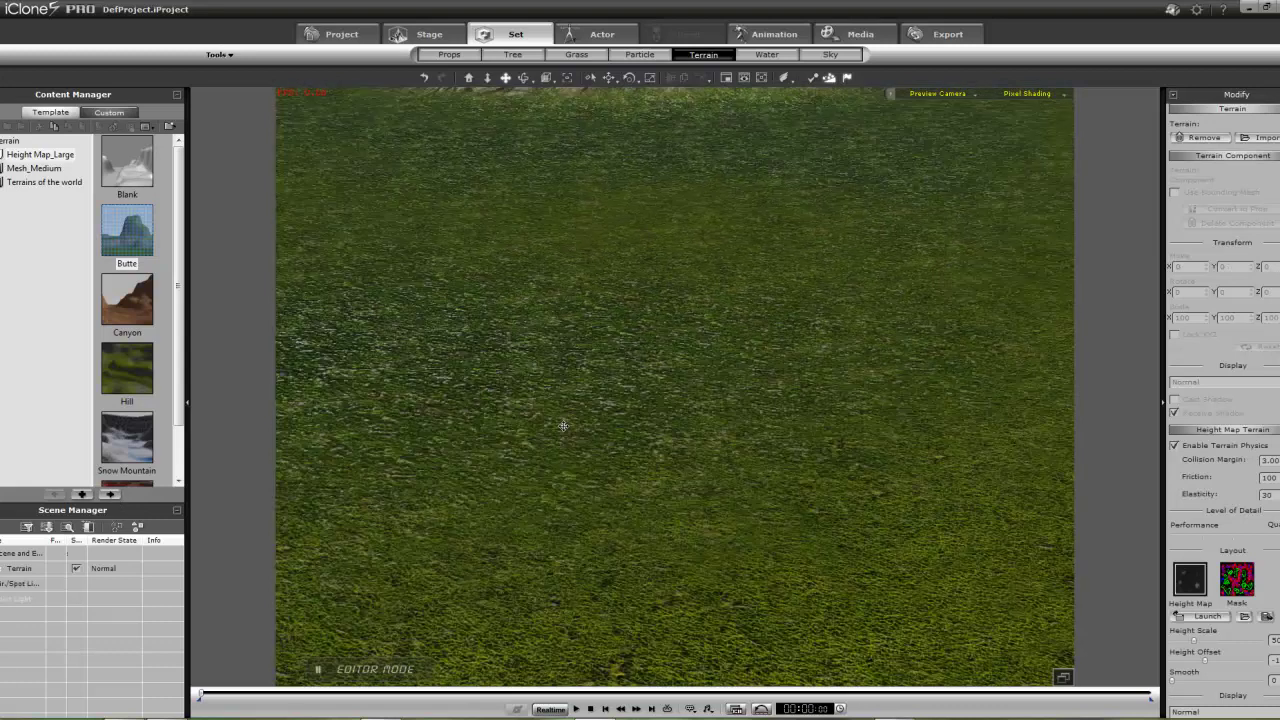
right_drag(561, 467, 405, 230)
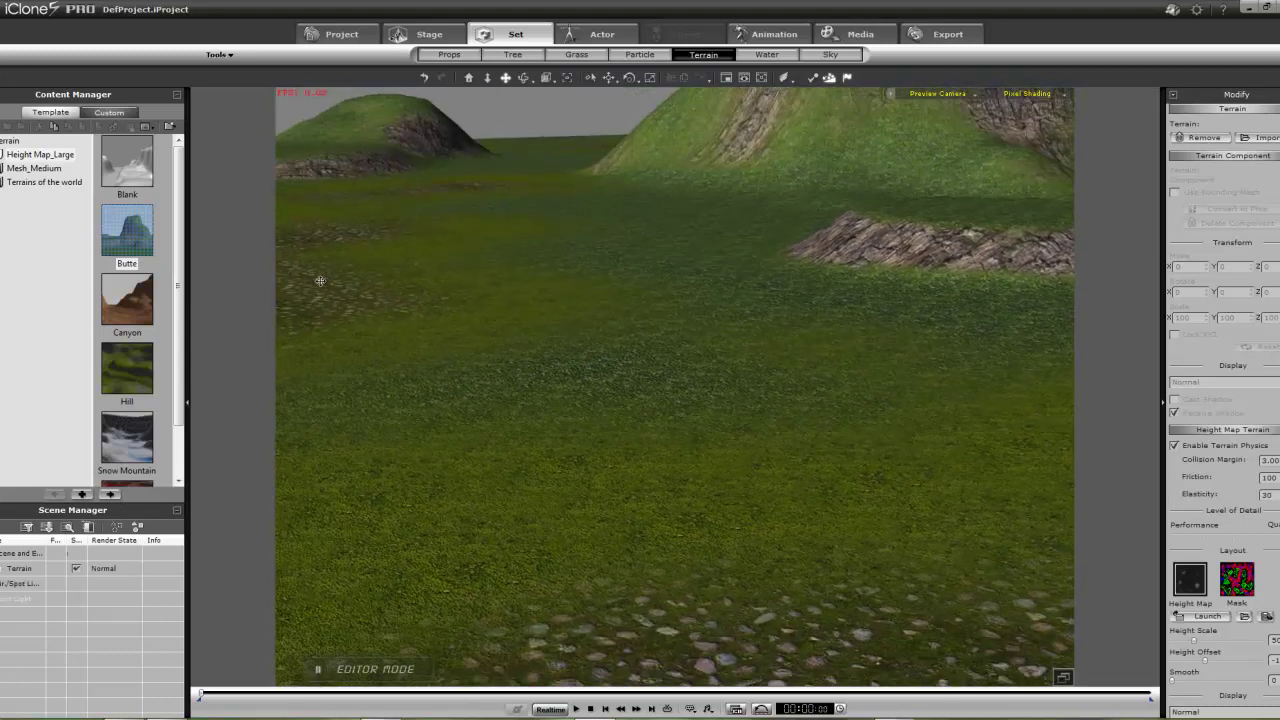
right_drag(484, 345, 459, 394)
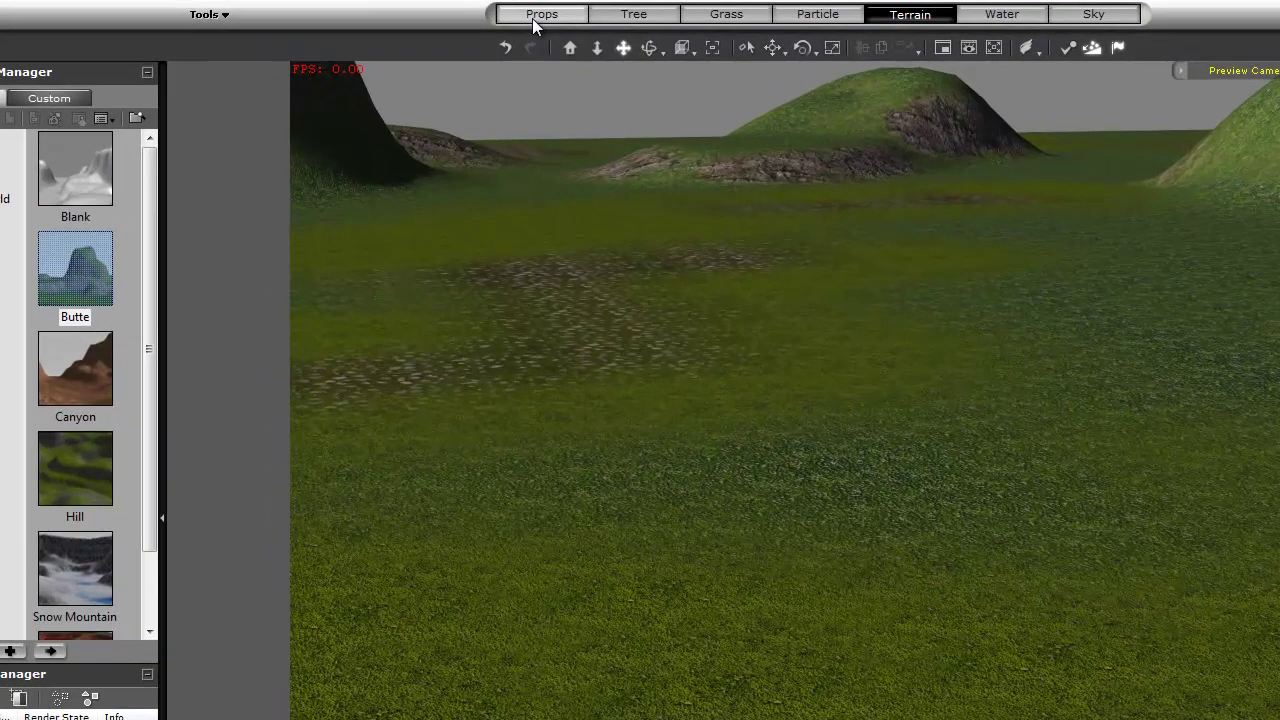
click(443, 57)
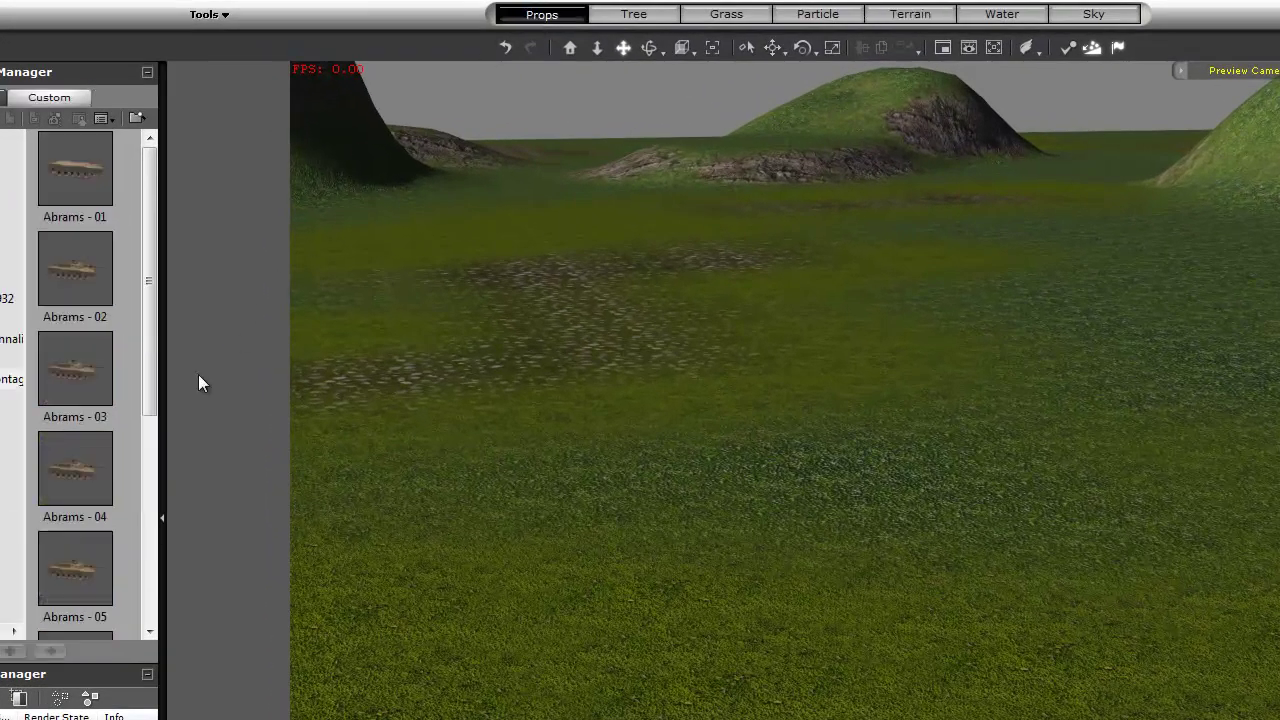
drag(156, 372, 121, 584)
click(65, 588)
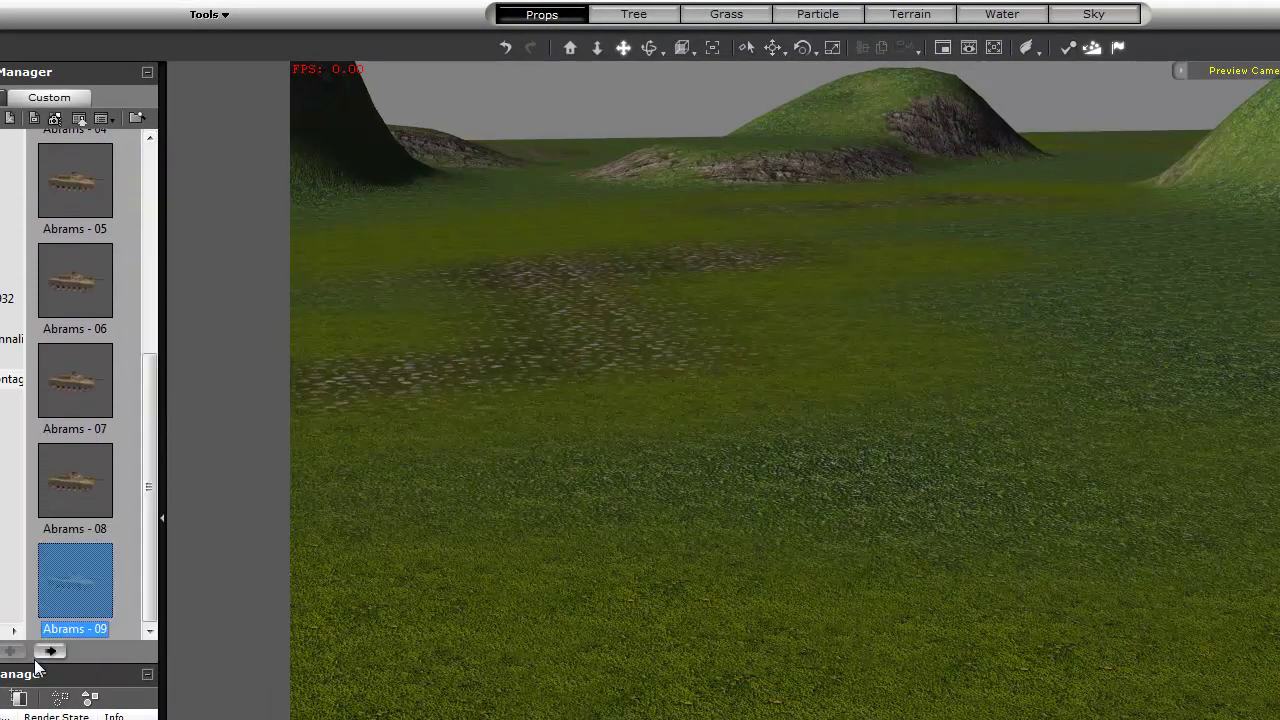
click(50, 651)
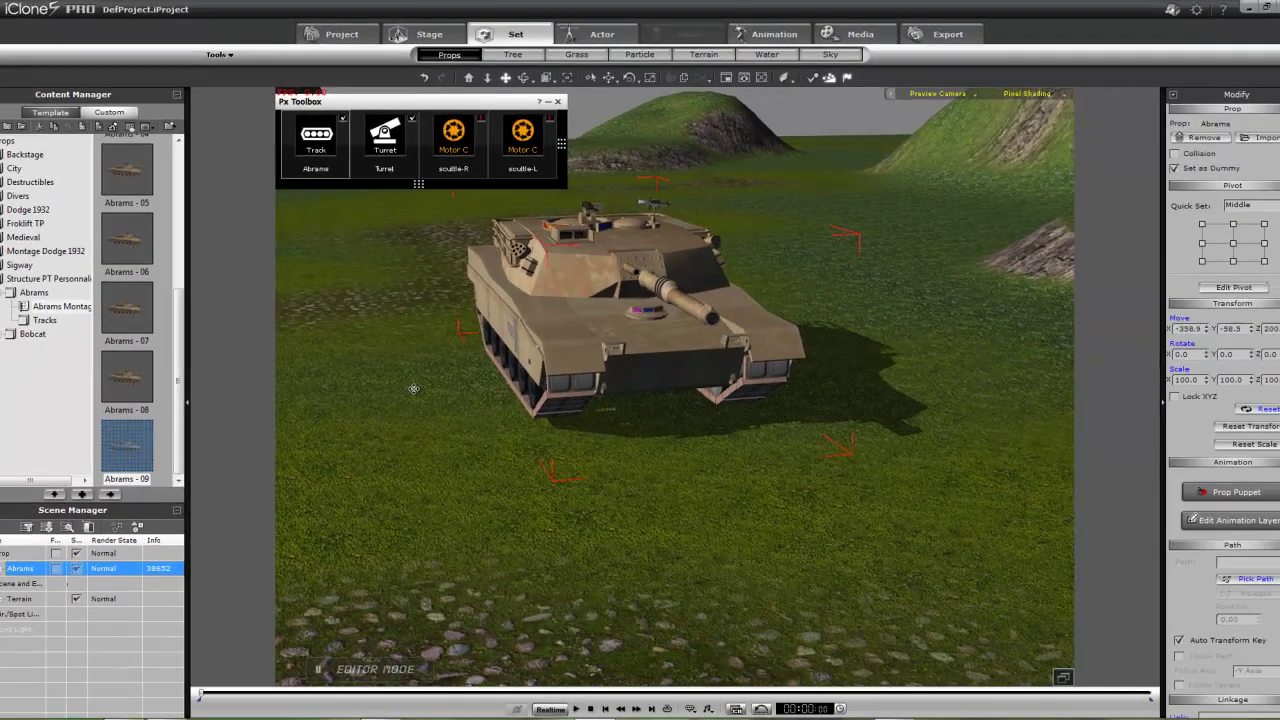
- Test-drive the Abrams tank toward the hills in By Frame mode with its Track control, restore Realtime mode and return to the first frame
right_drag(413, 389, 1233, 371)
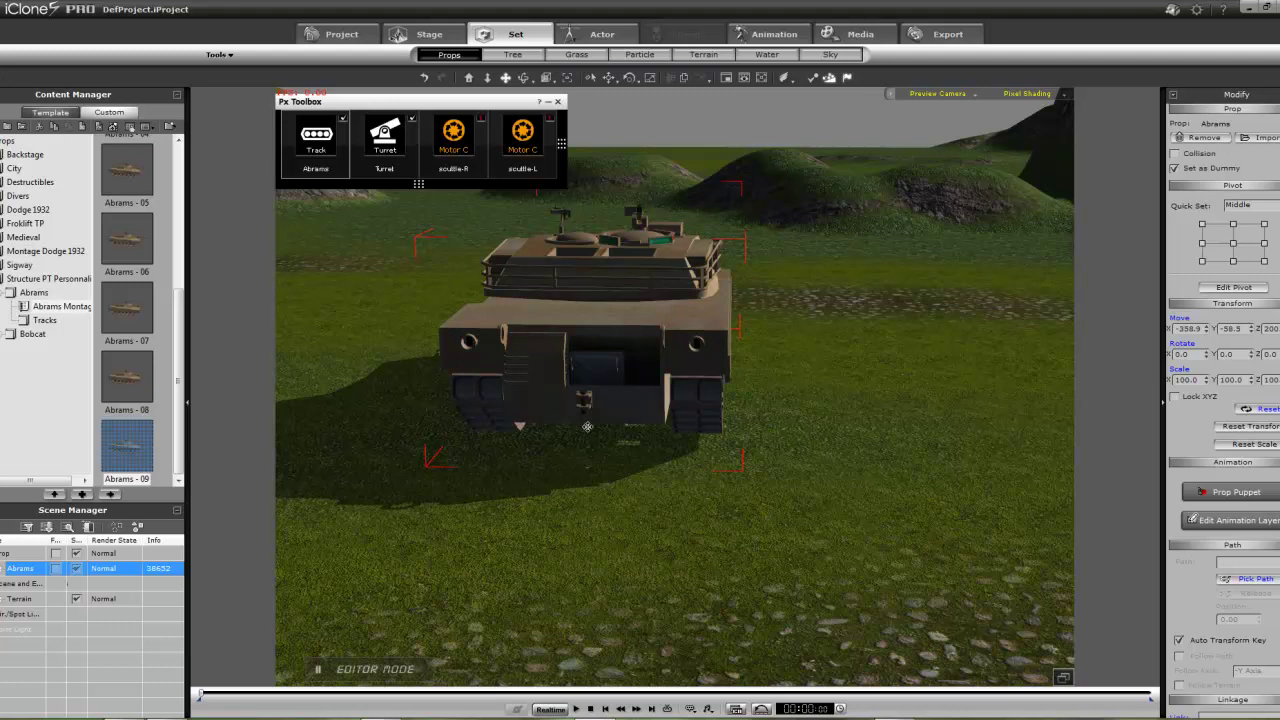
click(548, 709)
click(310, 150)
click(301, 166)
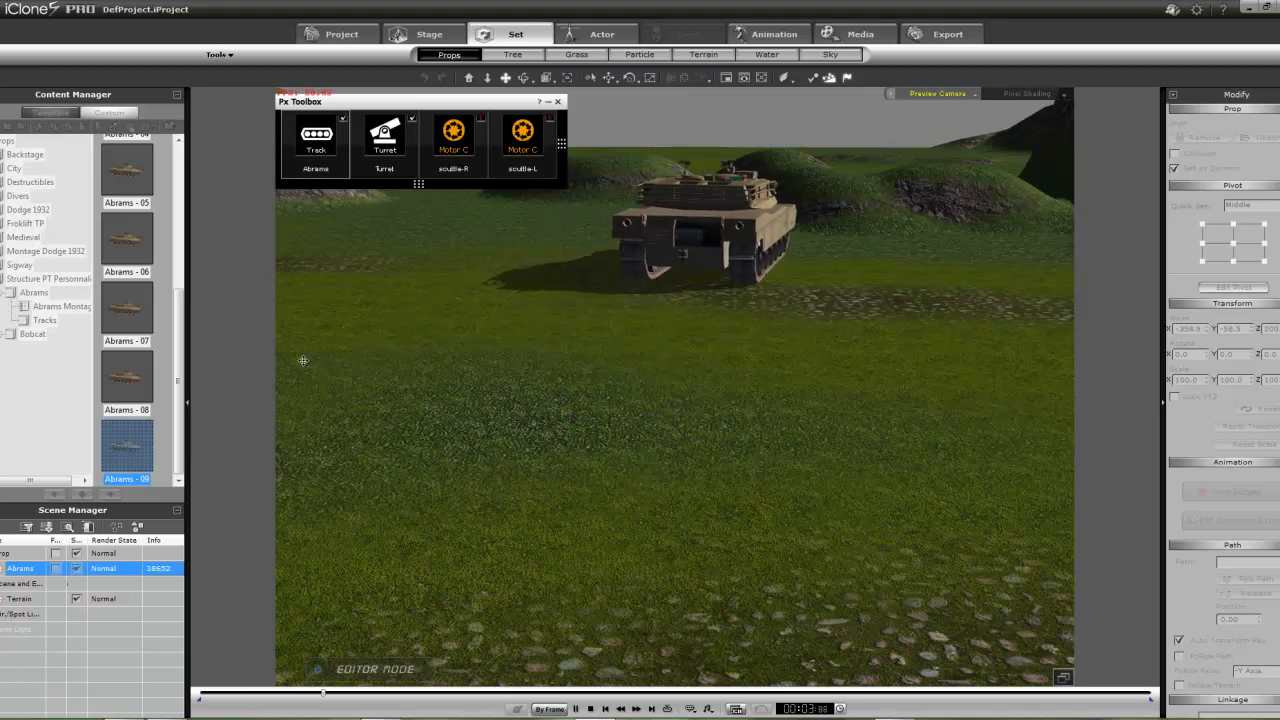
mouse_move(310, 140)
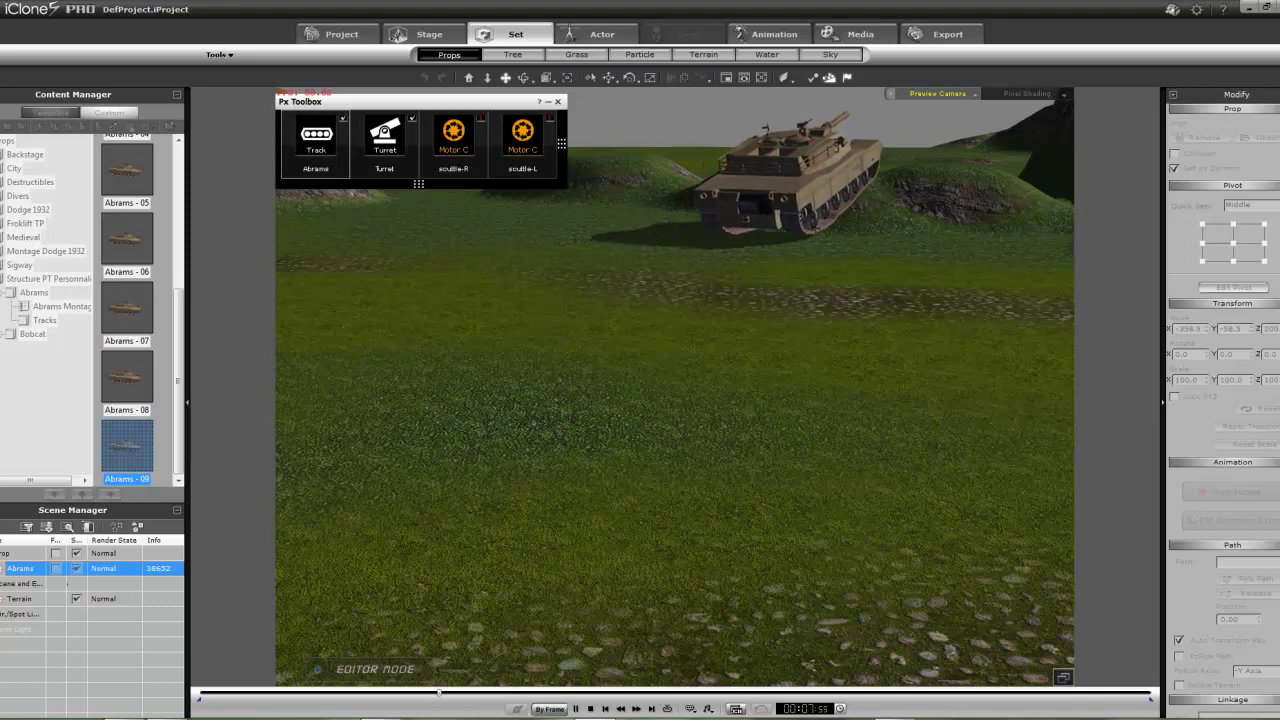
click(548, 709)
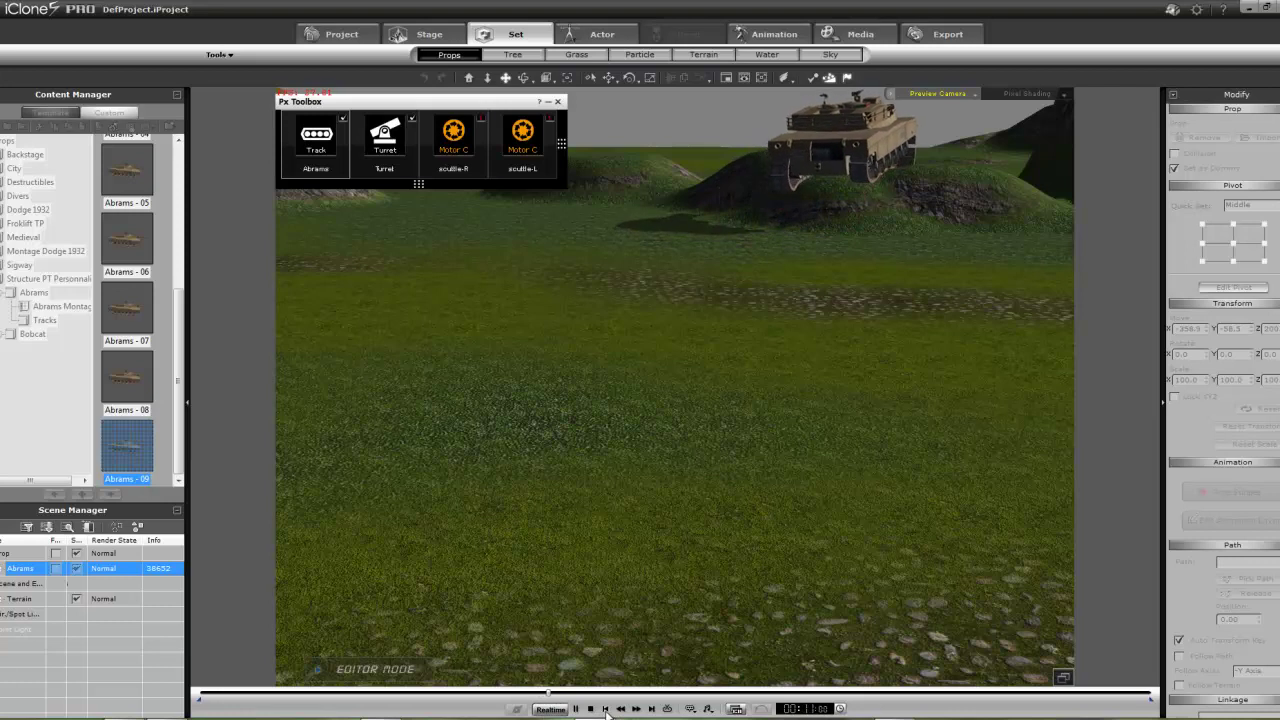
click(605, 709)
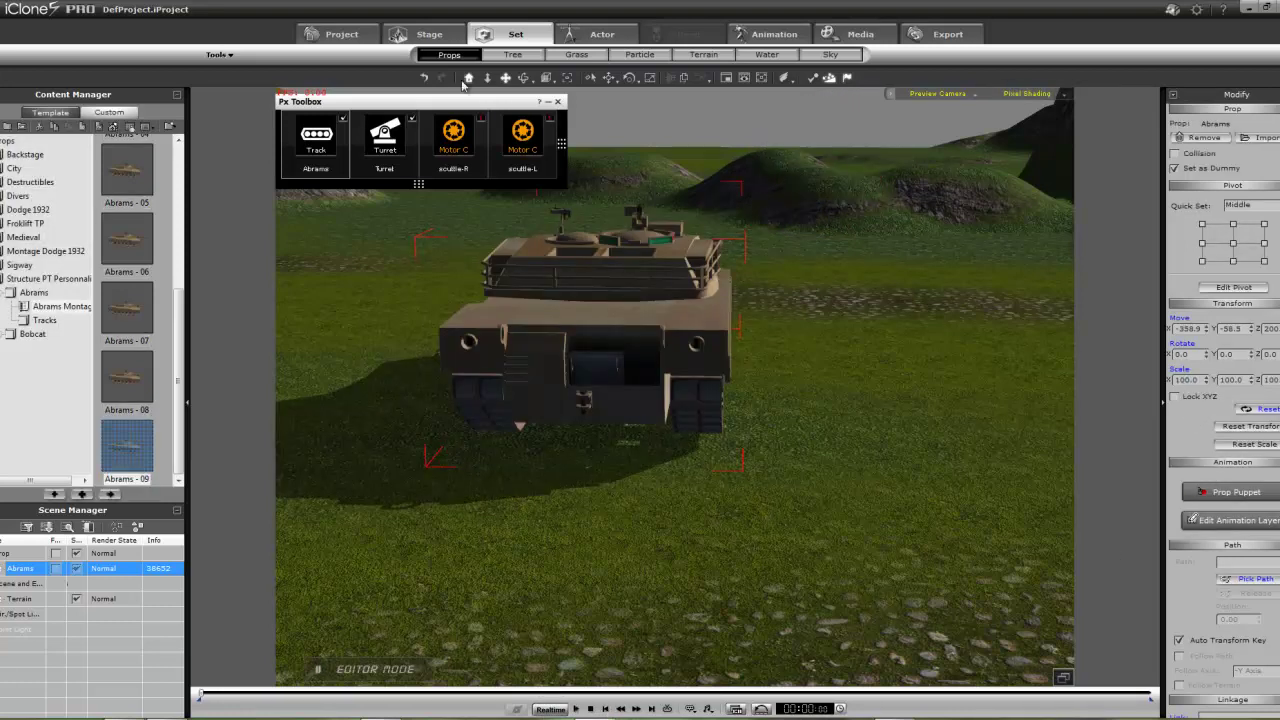
- Delete the Abrams tank from the Butte scene
click(704, 54)
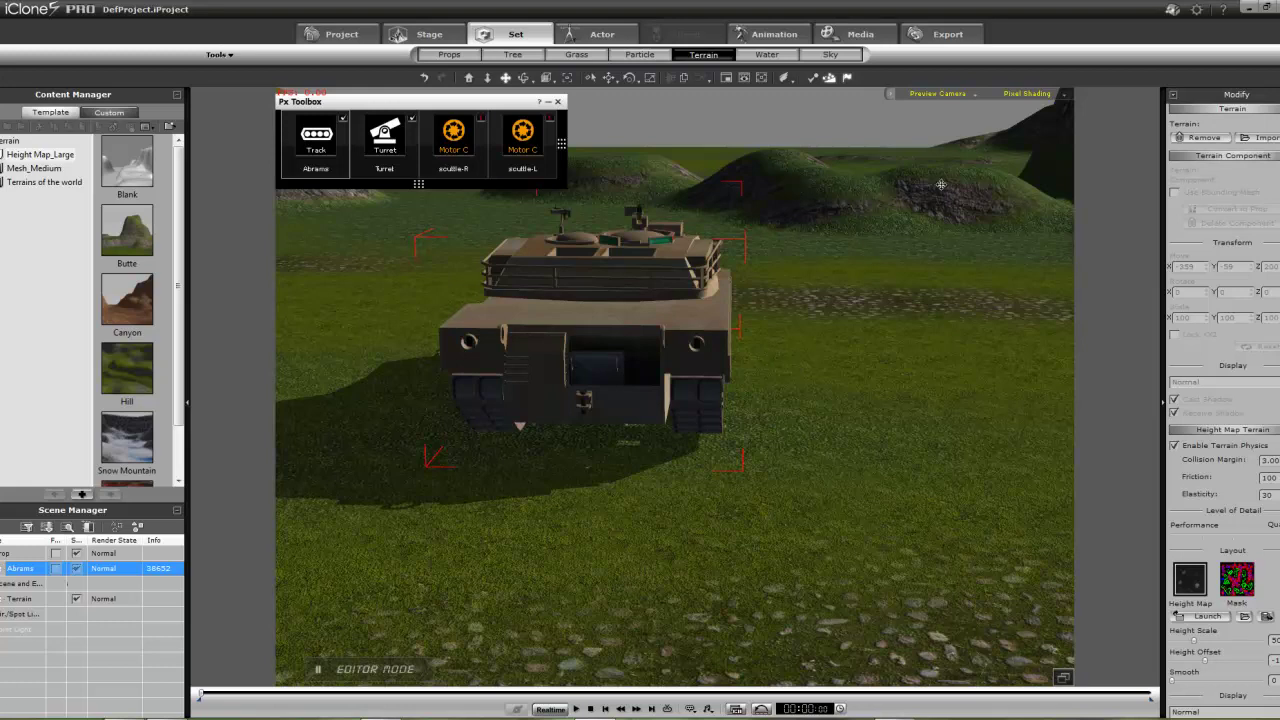
right_drag(850, 342, 544, 365)
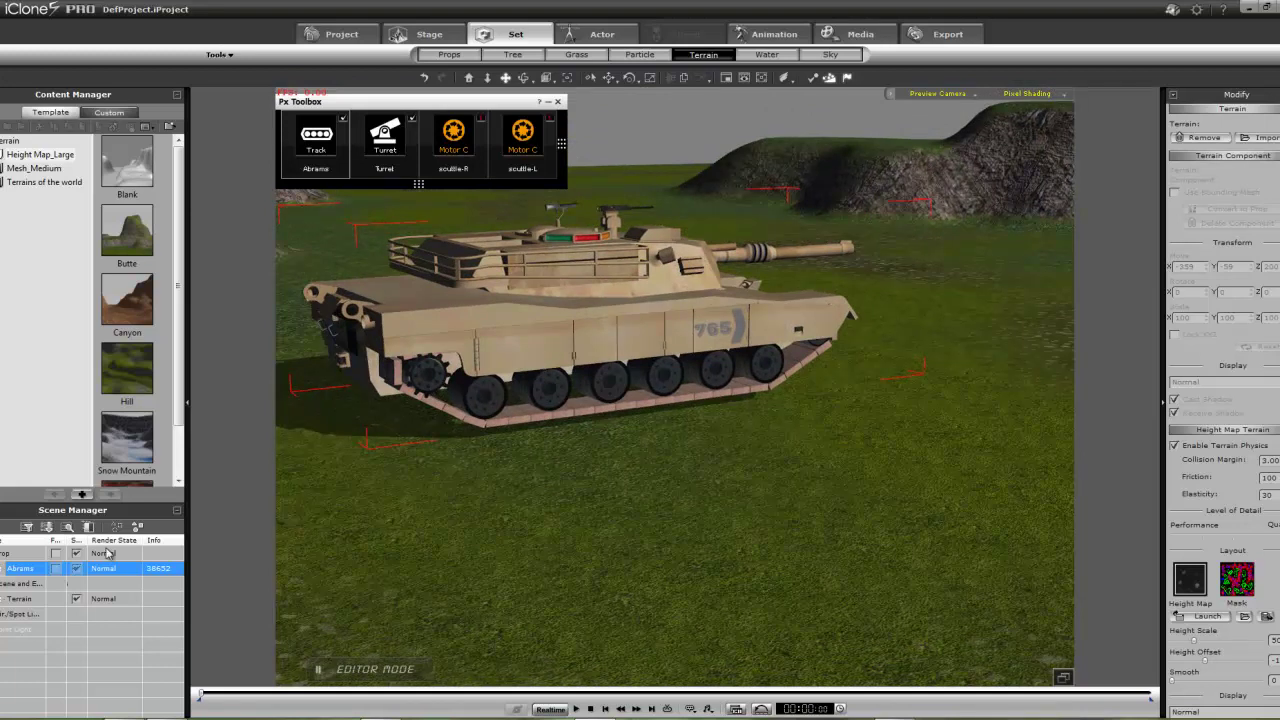
key(Delete)
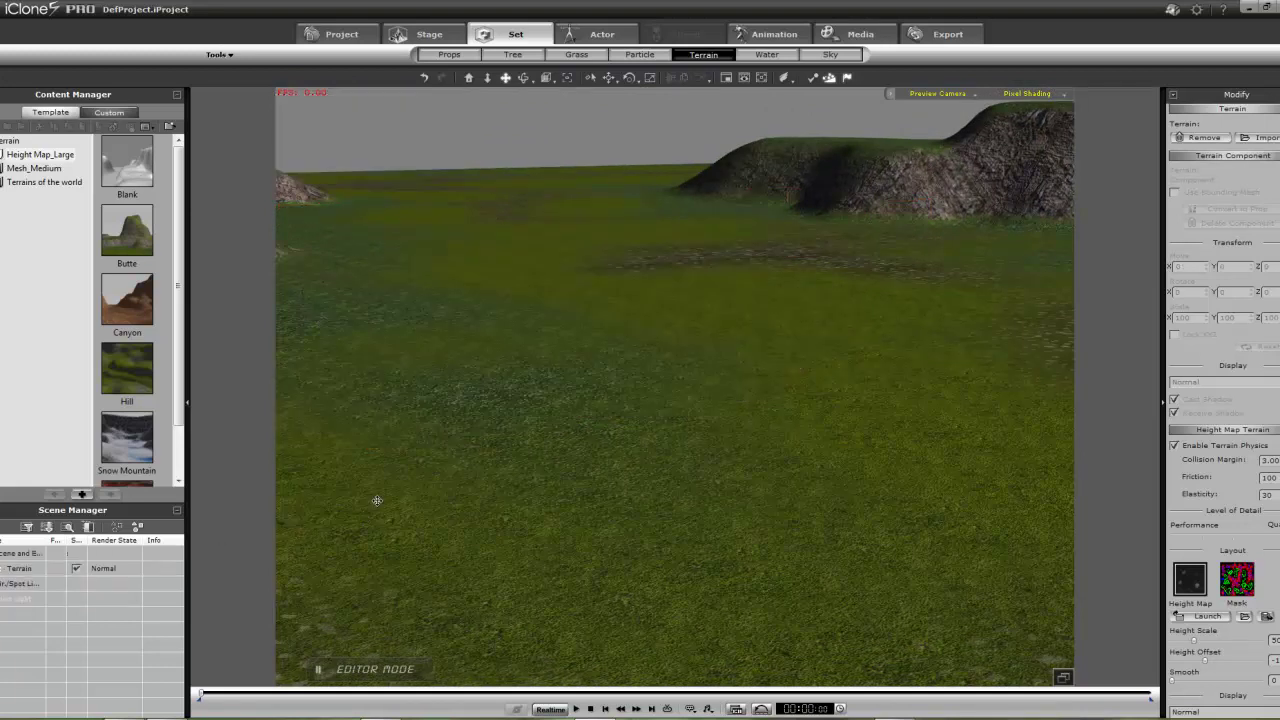
right_drag(597, 337, 693, 600)
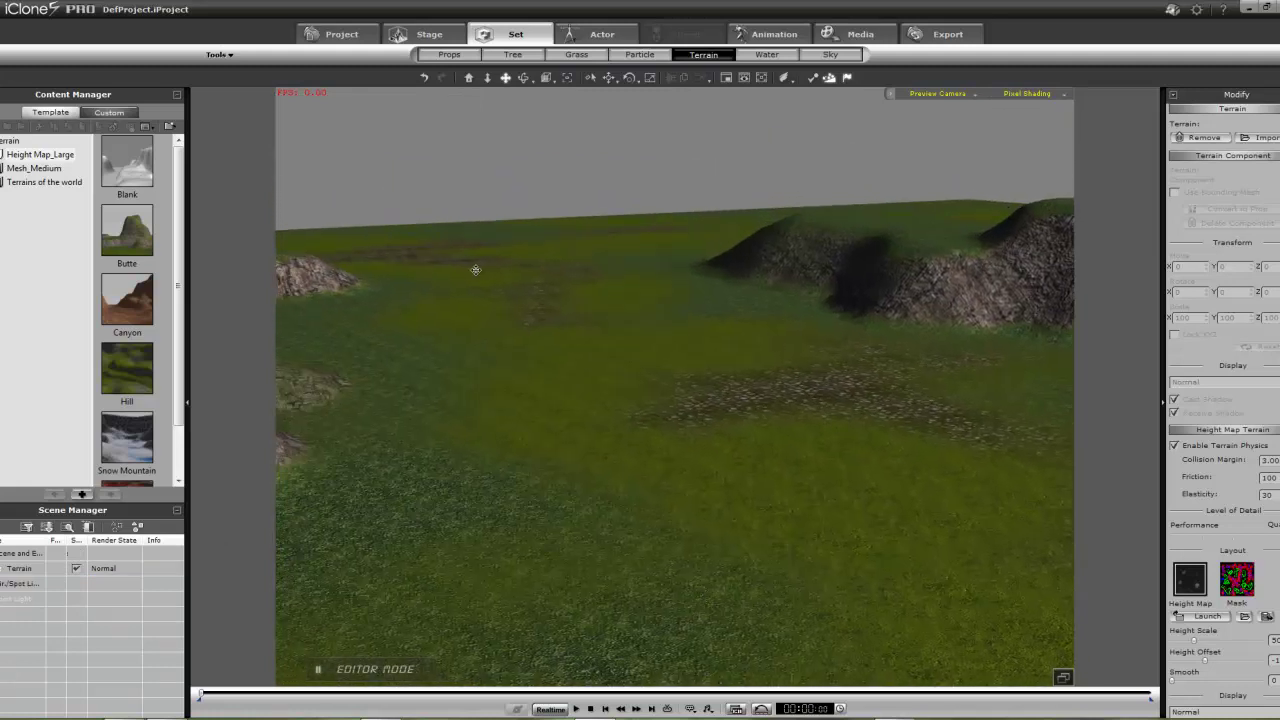